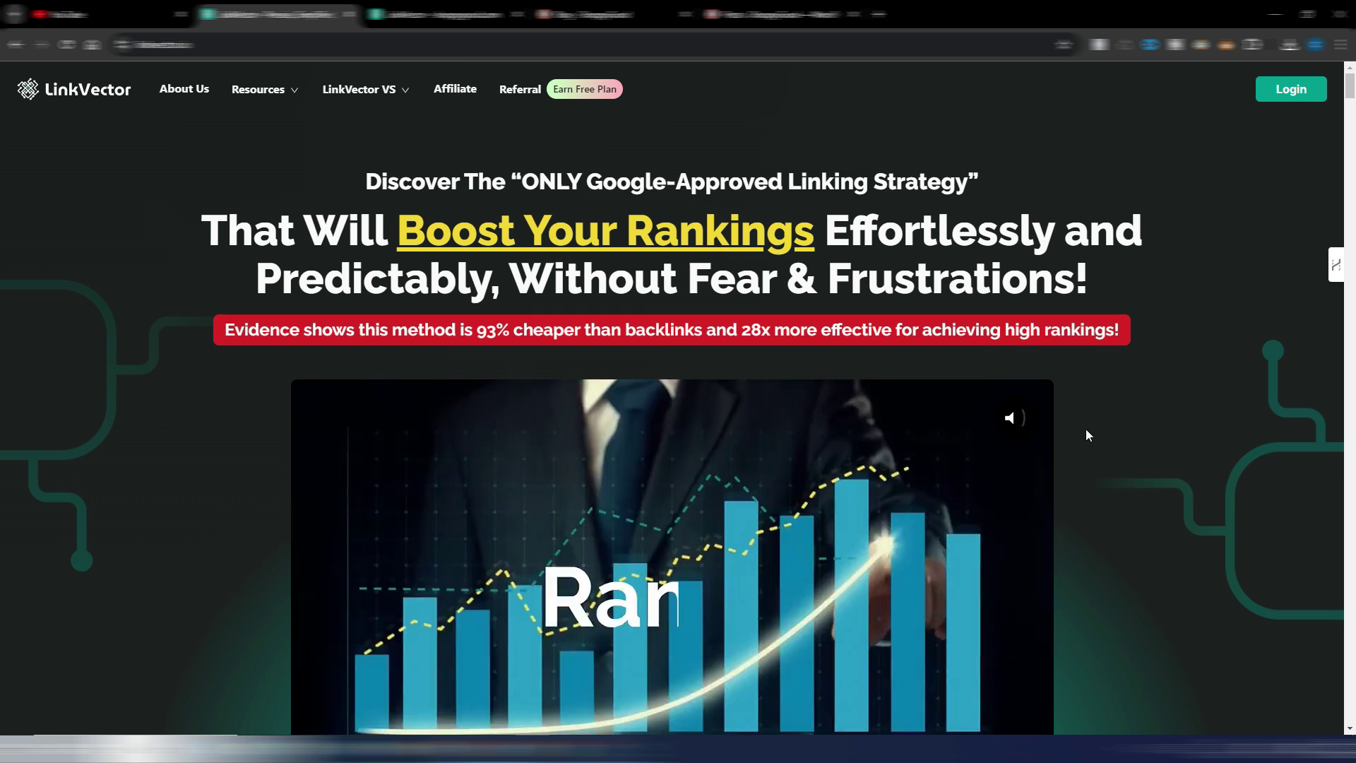
{"action": "scroll", "coordinate": [1092, 420], "scroll_direction": "down", "scroll_amount": 1}
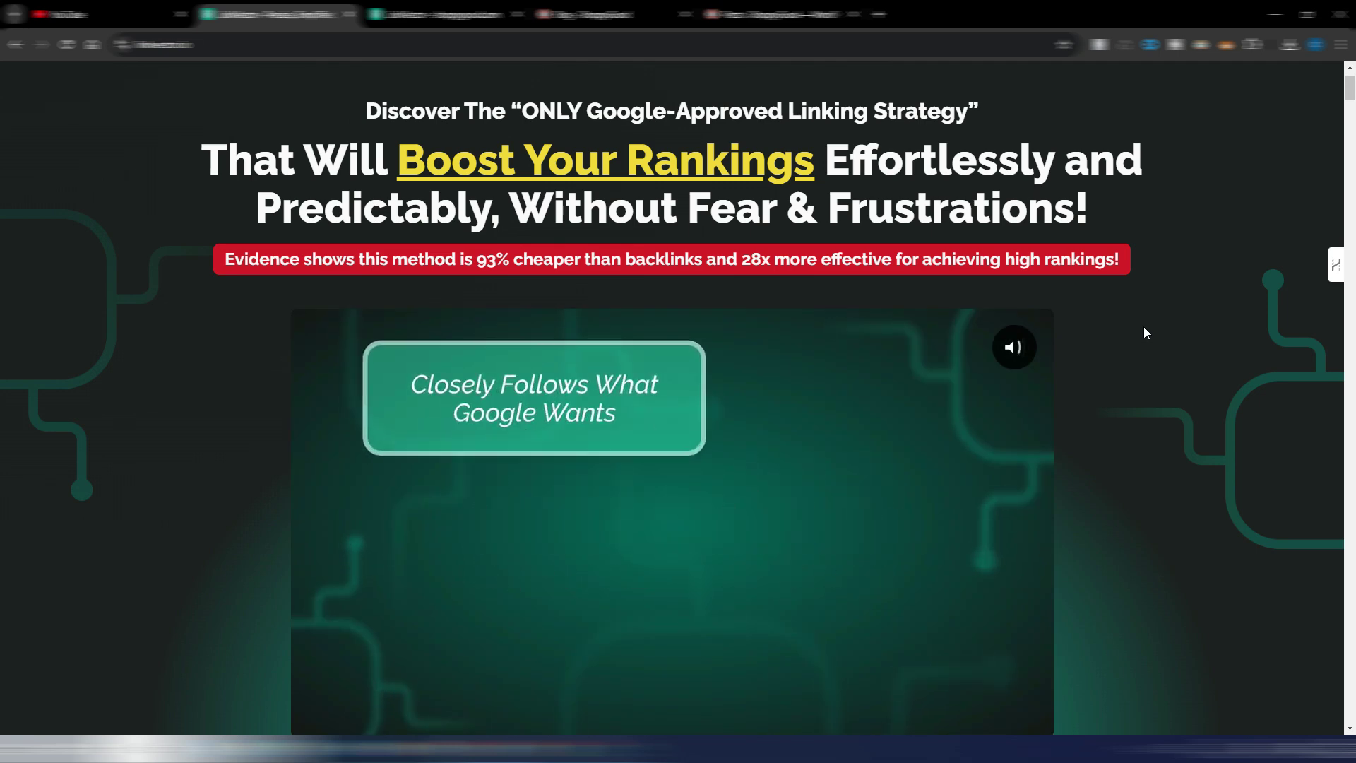
{"action": "scroll", "coordinate": [527, 148], "scroll_direction": "up", "scroll_amount": 1}
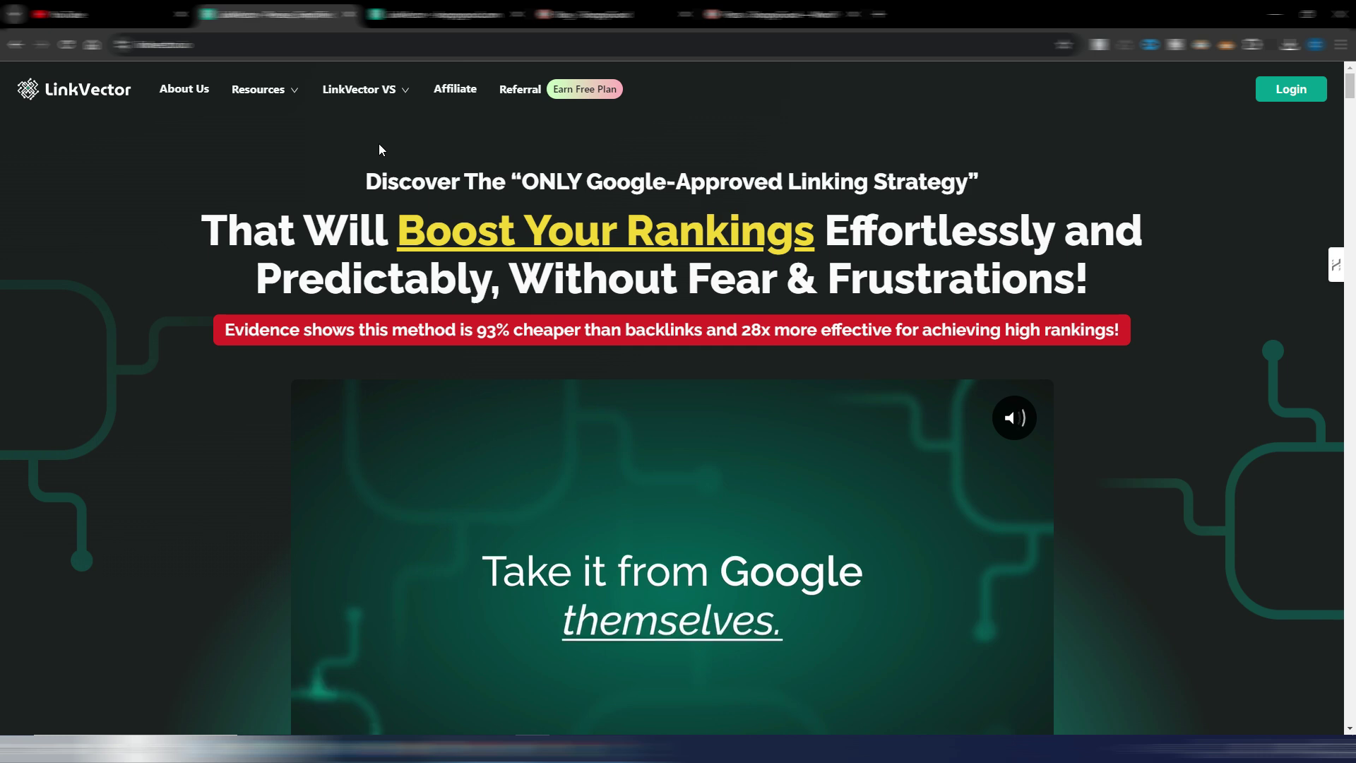
{"action": "mouse_move", "coordinate": [401, 90]}
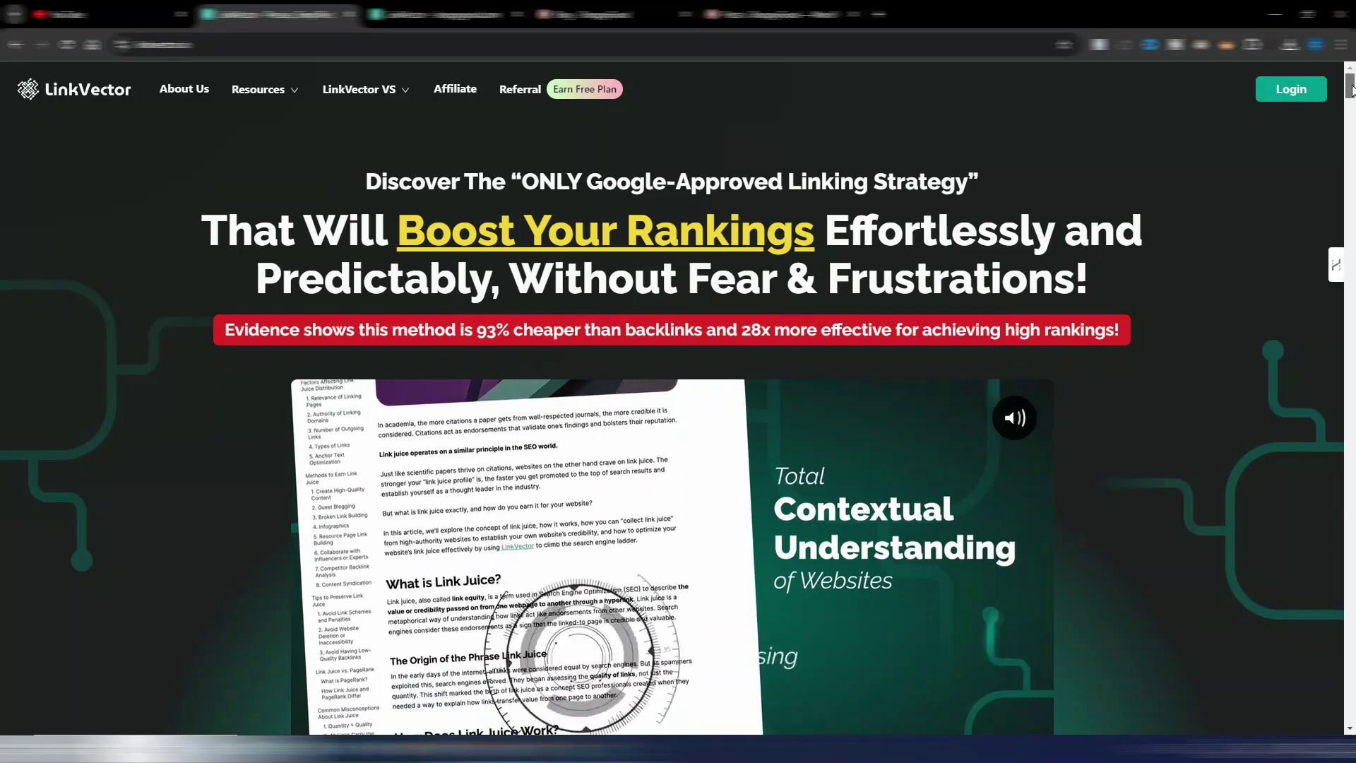
- Review the monthly pricing plans on the LinkVector homepage and highlight the page allowance of the Growth plan
{"action": "left_click_drag", "start_coordinate": [1352, 90], "coordinate": [1347, 505]}
{"action": "scroll", "coordinate": [1189, 447], "scroll_direction": "down", "scroll_amount": 12}
{"action": "scroll", "coordinate": [1189, 448], "scroll_direction": "down", "scroll_amount": 10}
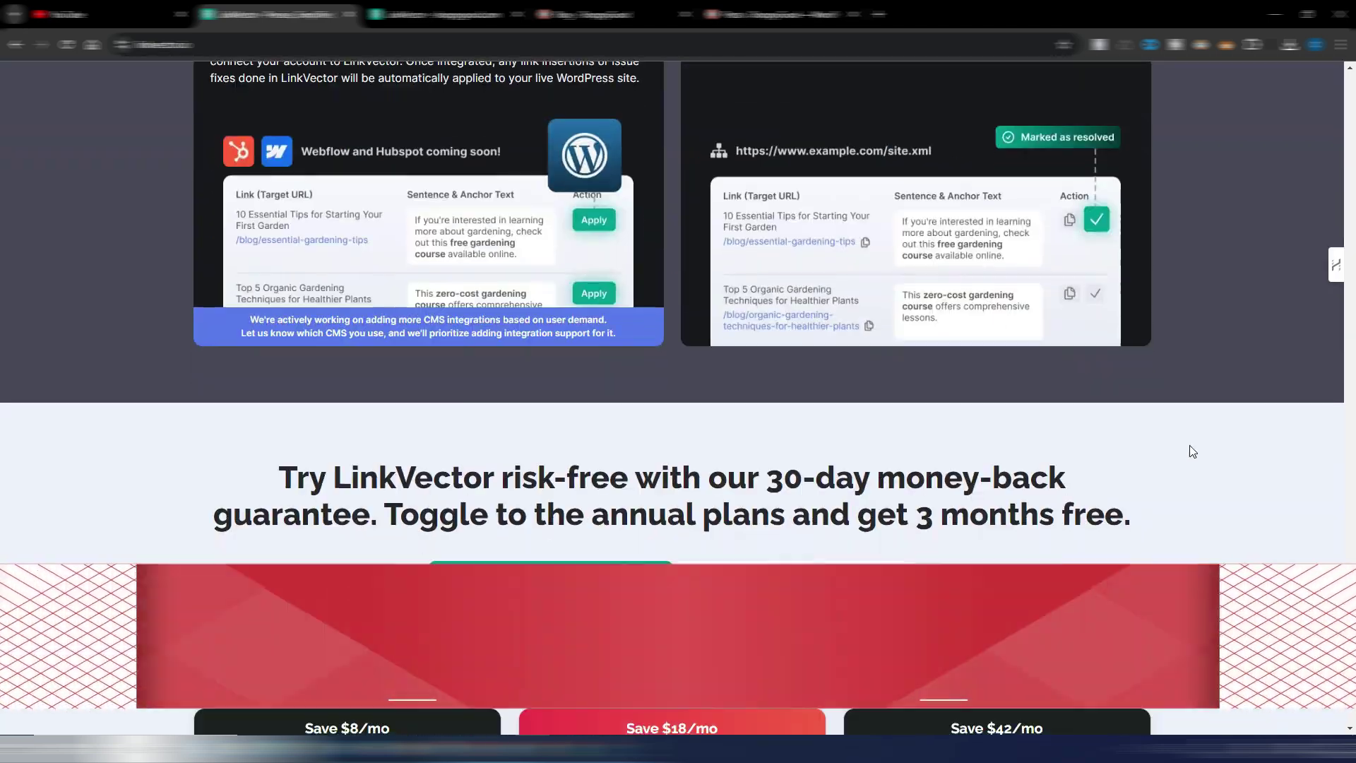
{"action": "scroll", "coordinate": [1190, 445], "scroll_direction": "up", "scroll_amount": 1}
{"action": "scroll", "coordinate": [1190, 445], "scroll_direction": "down", "scroll_amount": 1}
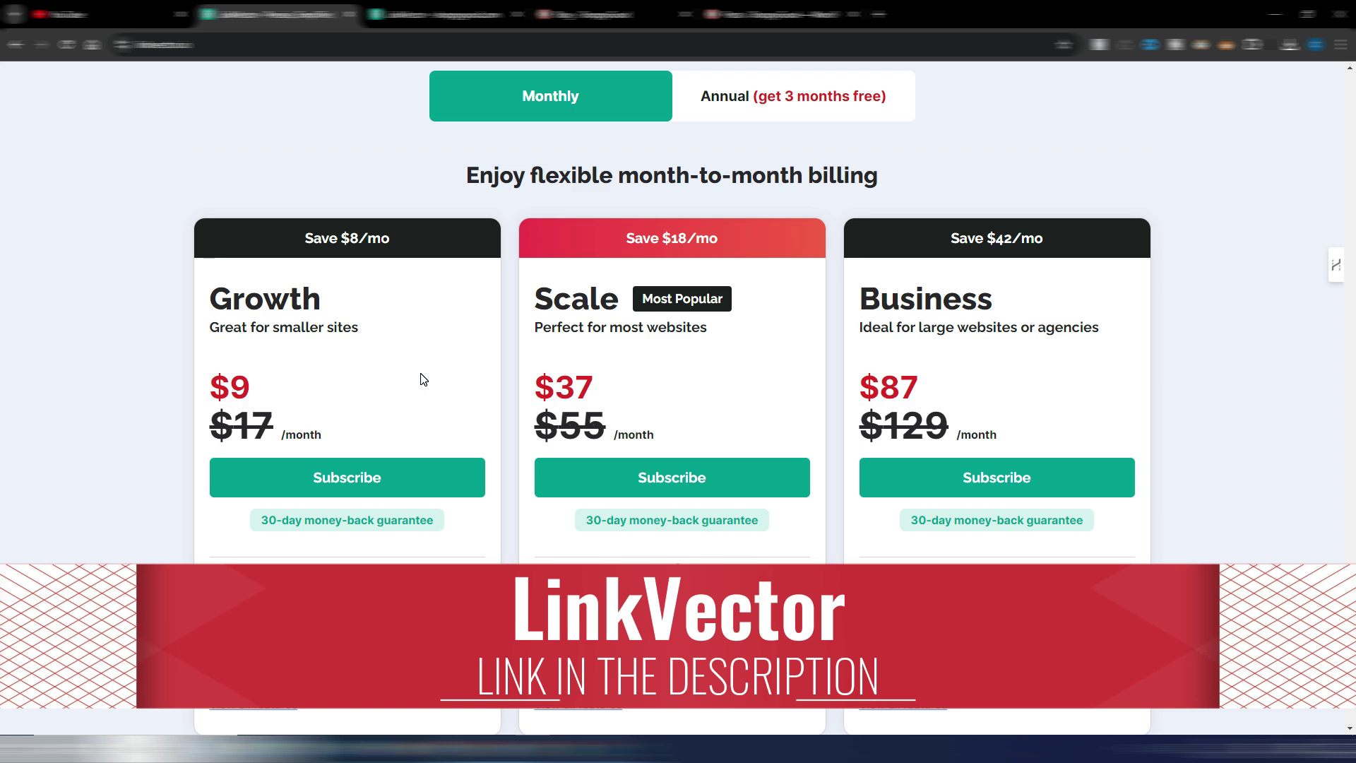
{"action": "scroll", "coordinate": [422, 379], "scroll_direction": "down", "scroll_amount": 1}
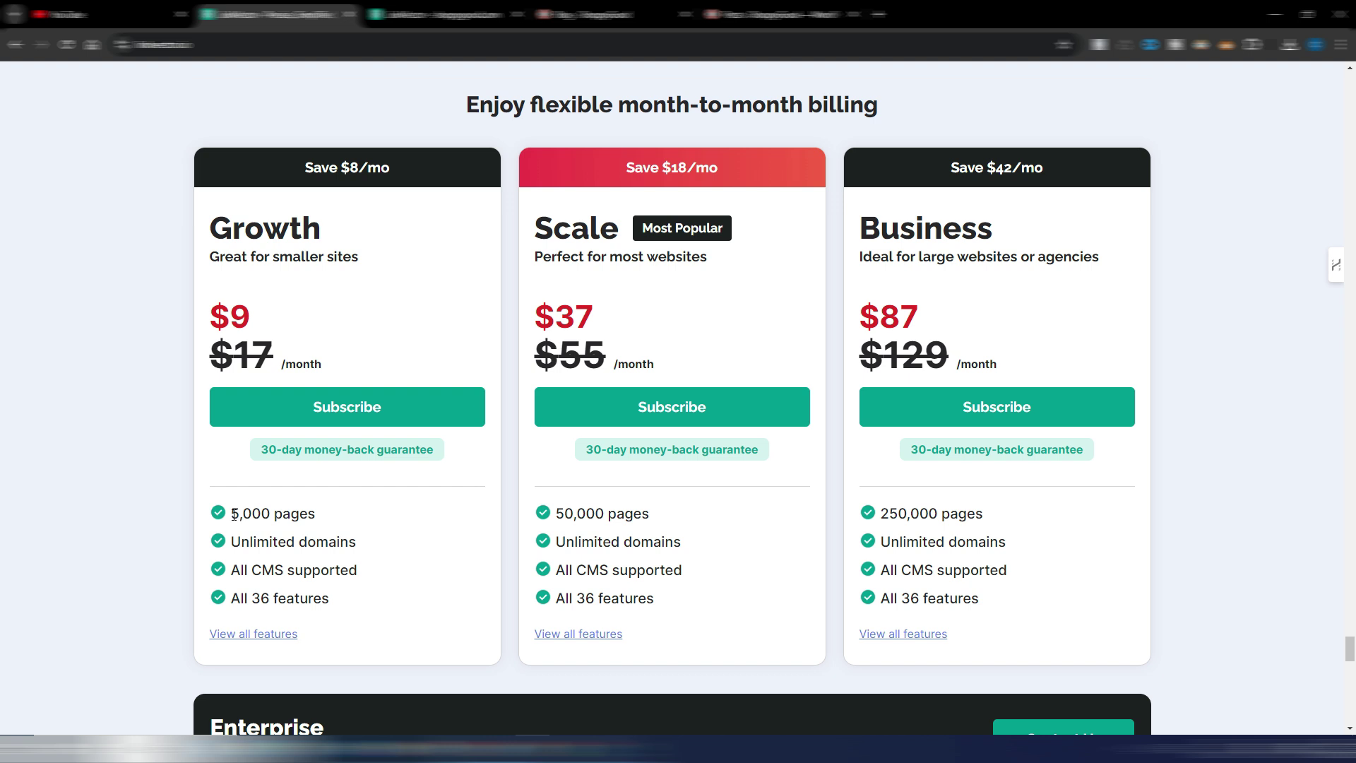
{"action": "triple_click", "coordinate": [295, 513]}
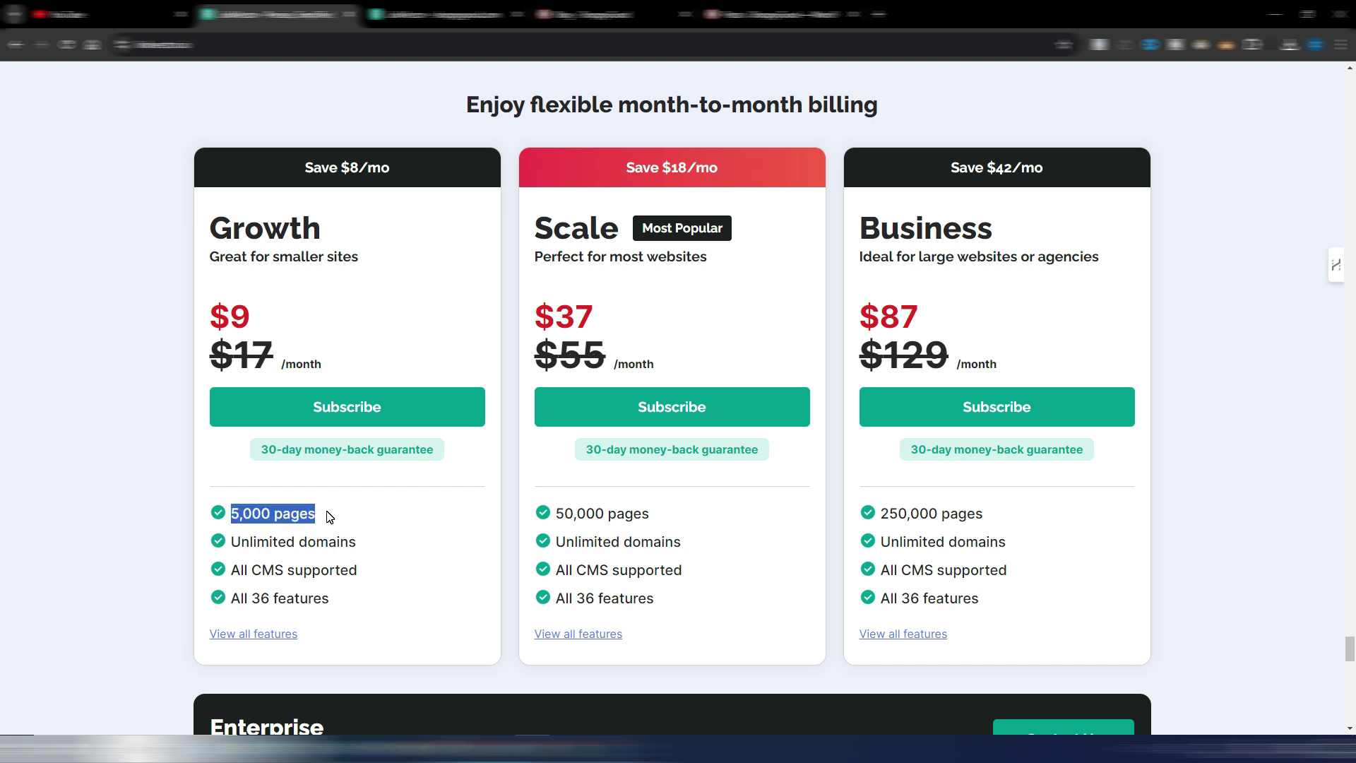
{"action": "left_click", "coordinate": [393, 522]}
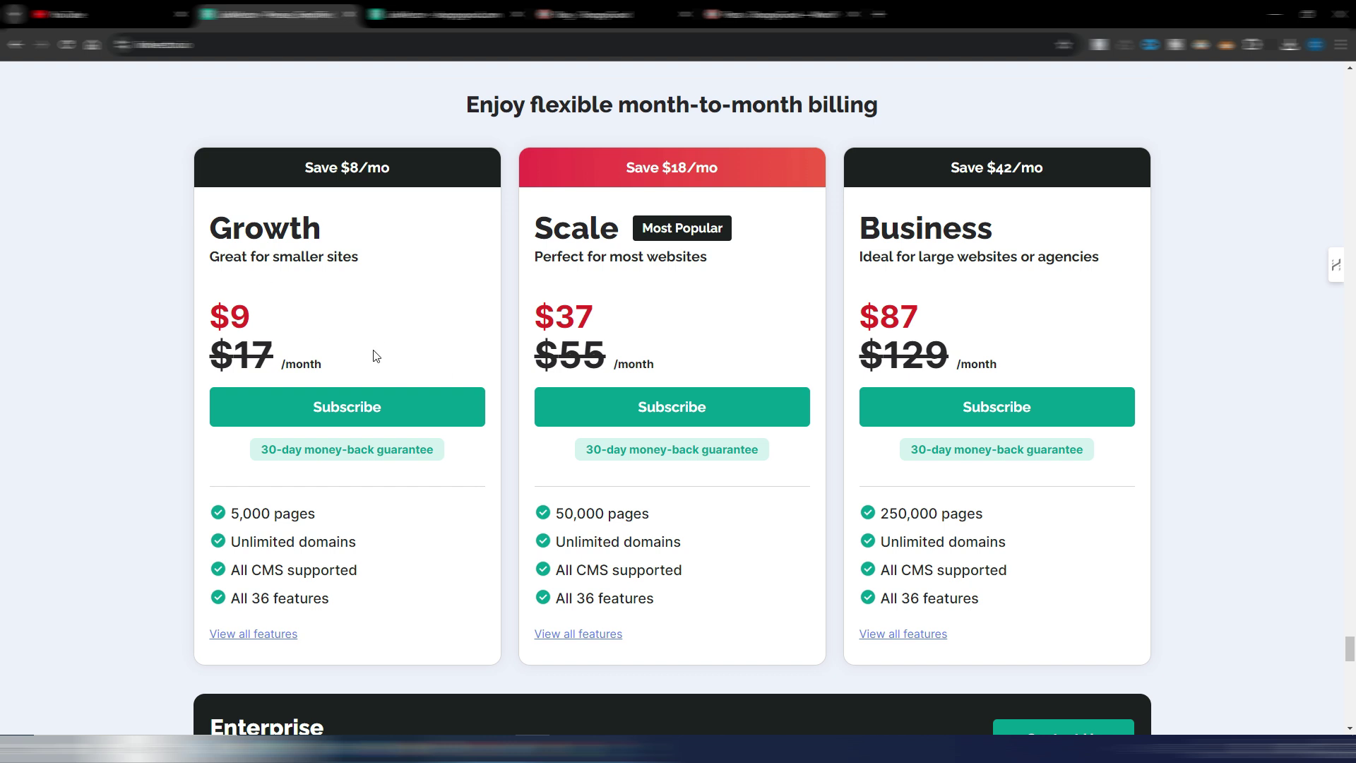
{"action": "scroll", "coordinate": [479, 321], "scroll_direction": "up", "scroll_amount": 2}
{"action": "scroll", "coordinate": [482, 323], "scroll_direction": "down", "scroll_amount": 1}
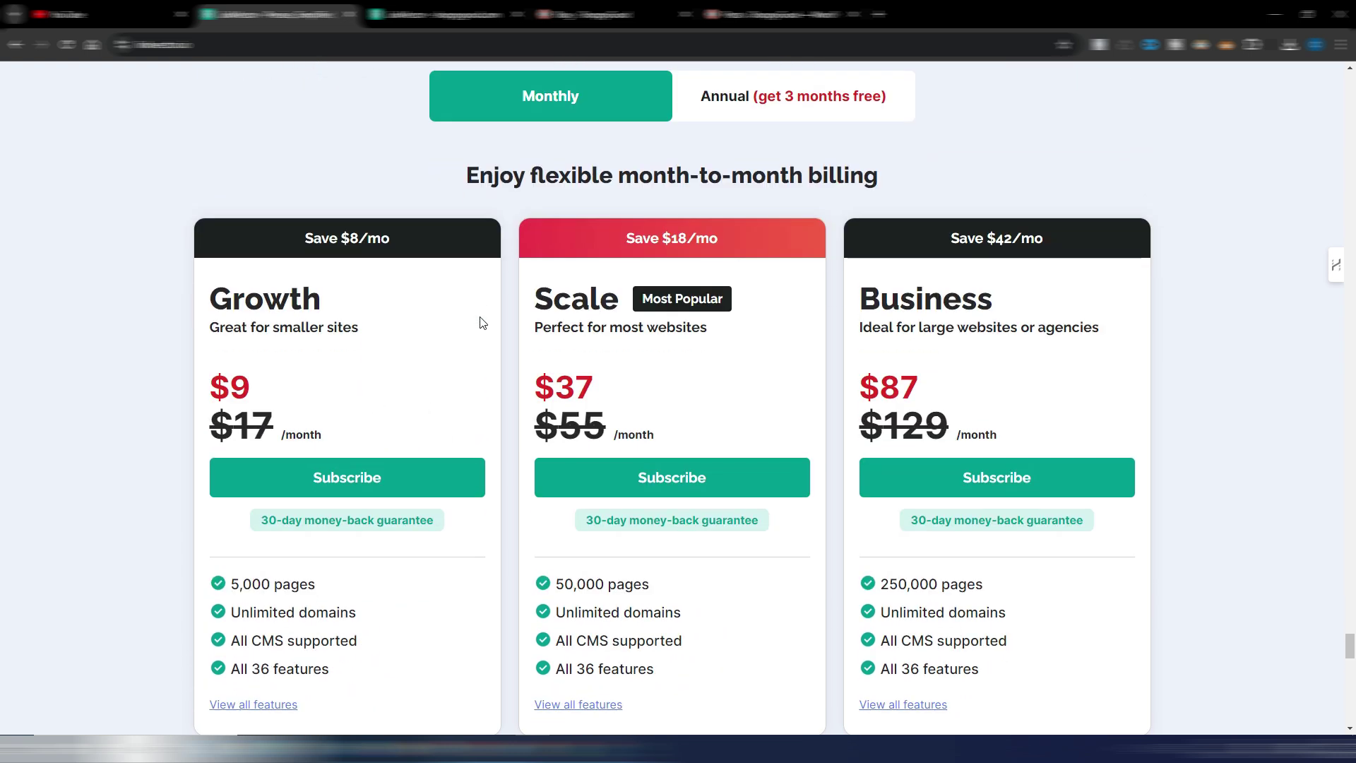
- Show the annual plan prices, and open the full feature list from the Growth plan
{"action": "left_click", "coordinate": [797, 101]}
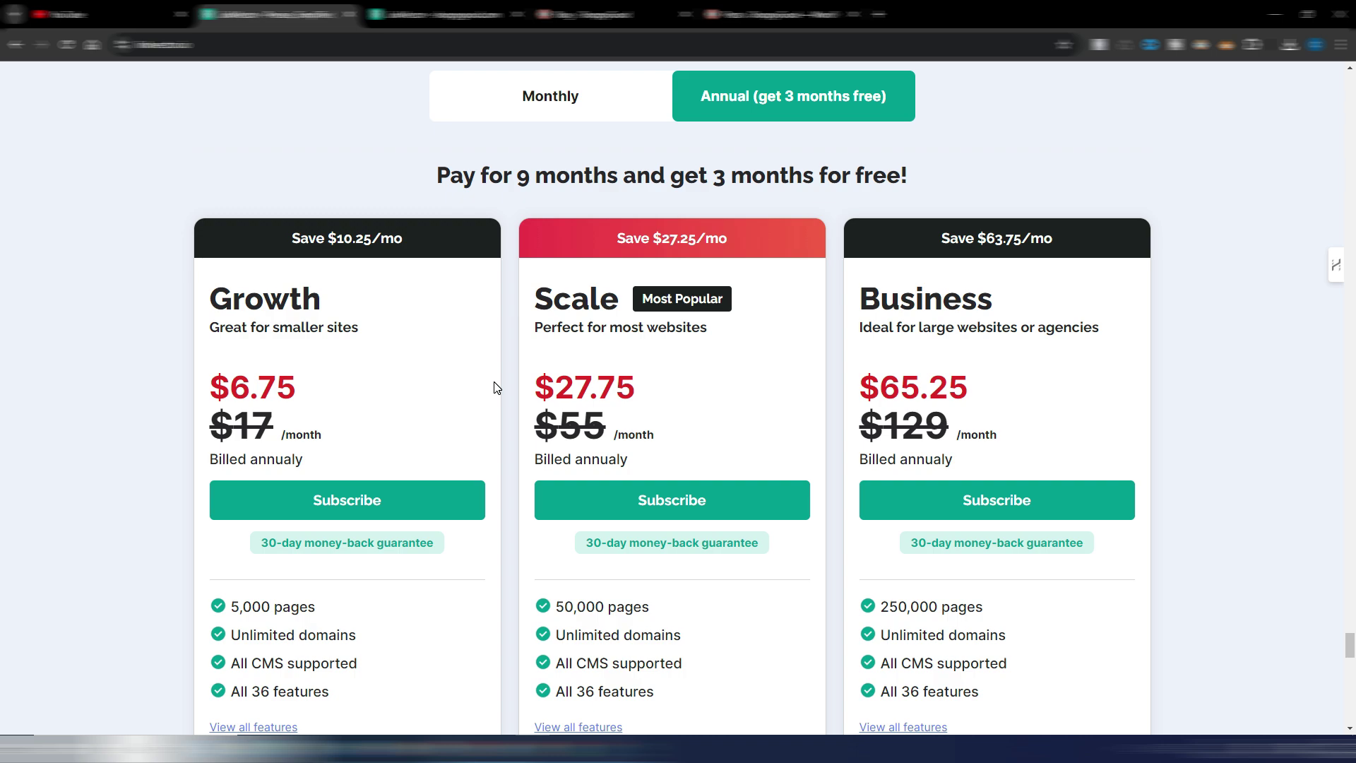
{"action": "scroll", "coordinate": [496, 389], "scroll_direction": "down", "scroll_amount": 1}
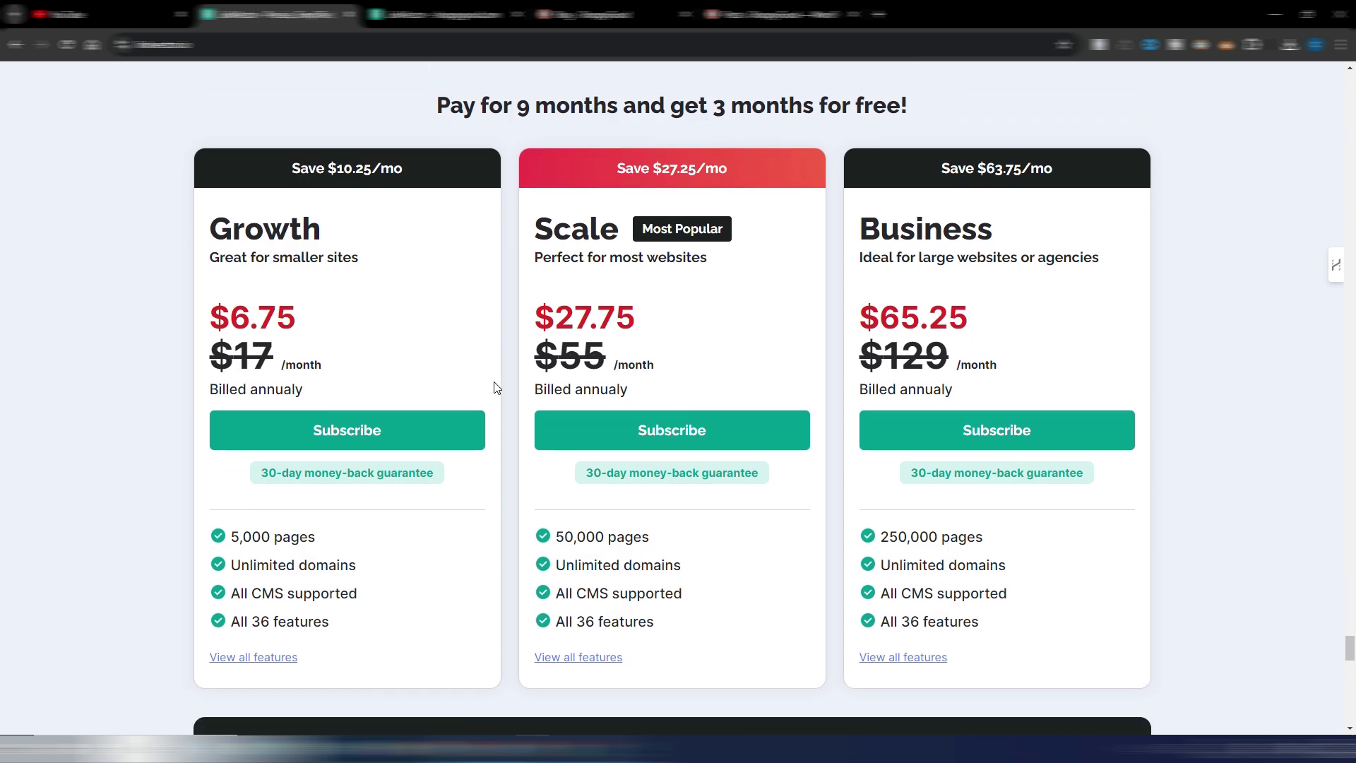
{"action": "left_click", "coordinate": [259, 656]}
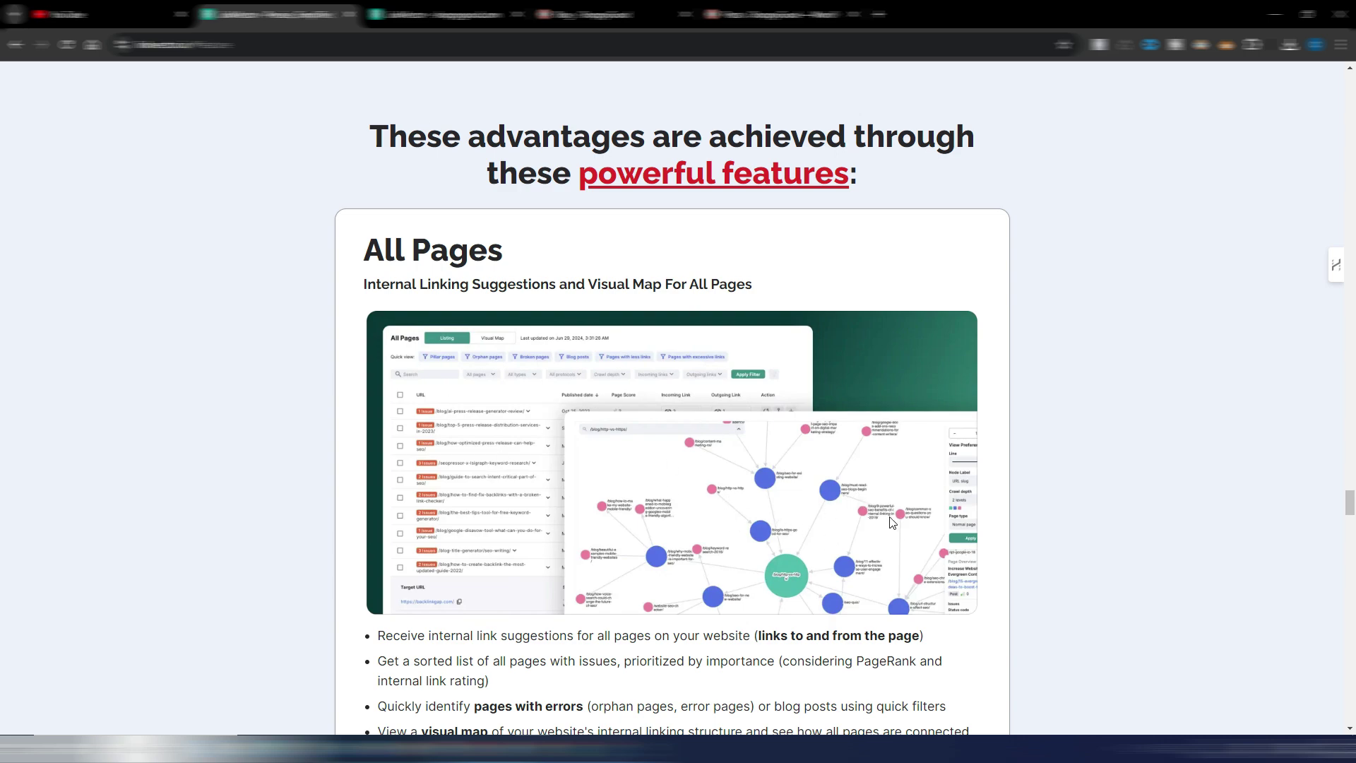
- Return to the start of the homepage and open the article comparing LinkVector with Link Whisper
{"action": "left_click_drag", "start_coordinate": [1350, 504], "coordinate": [1352, 128]}
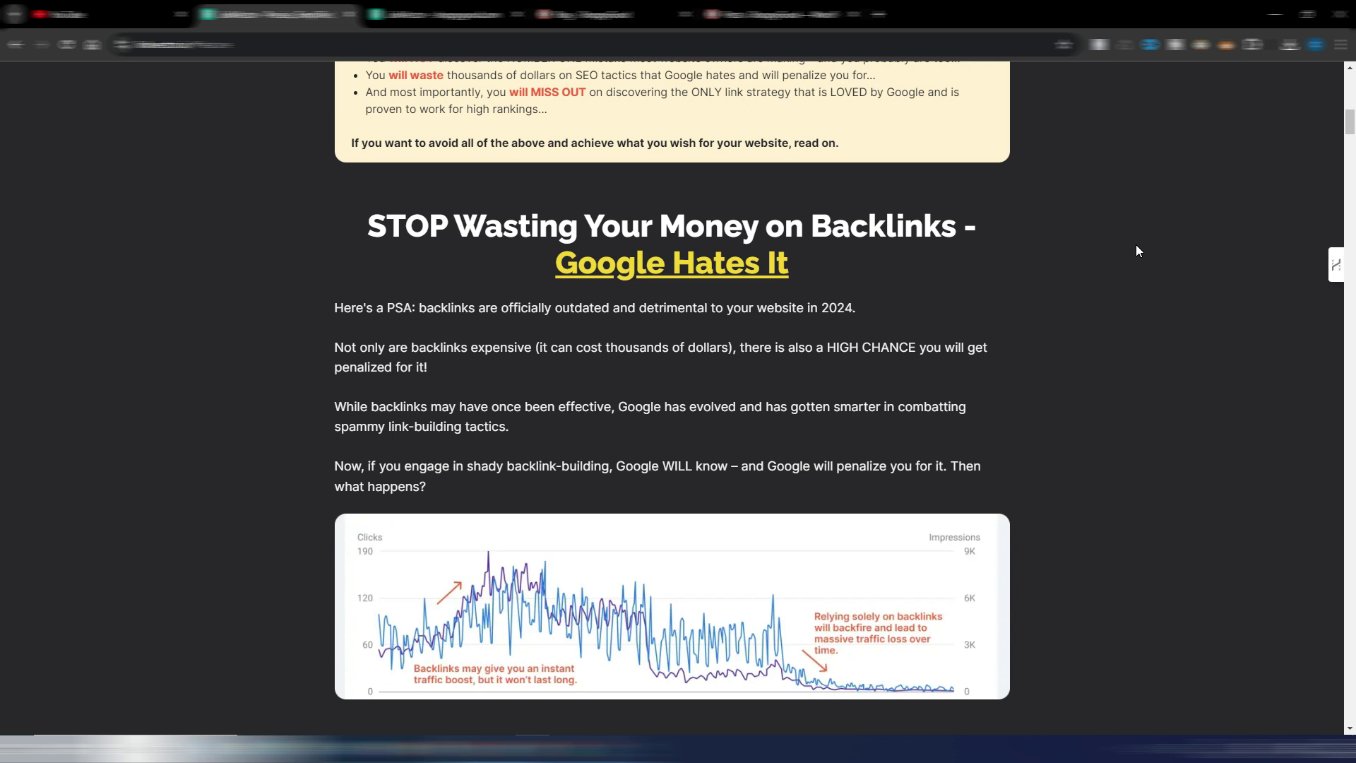
{"action": "key", "text": "Home"}
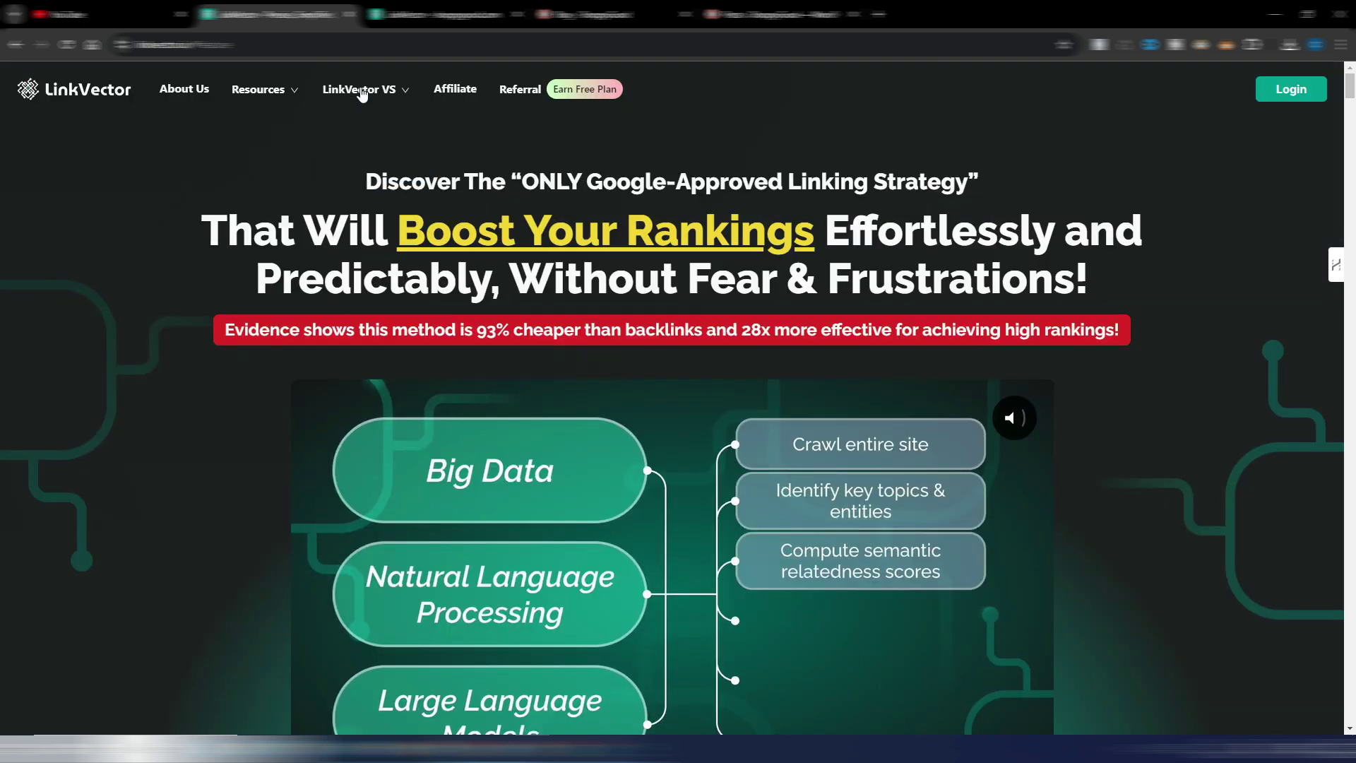
{"action": "mouse_move", "coordinate": [362, 94]}
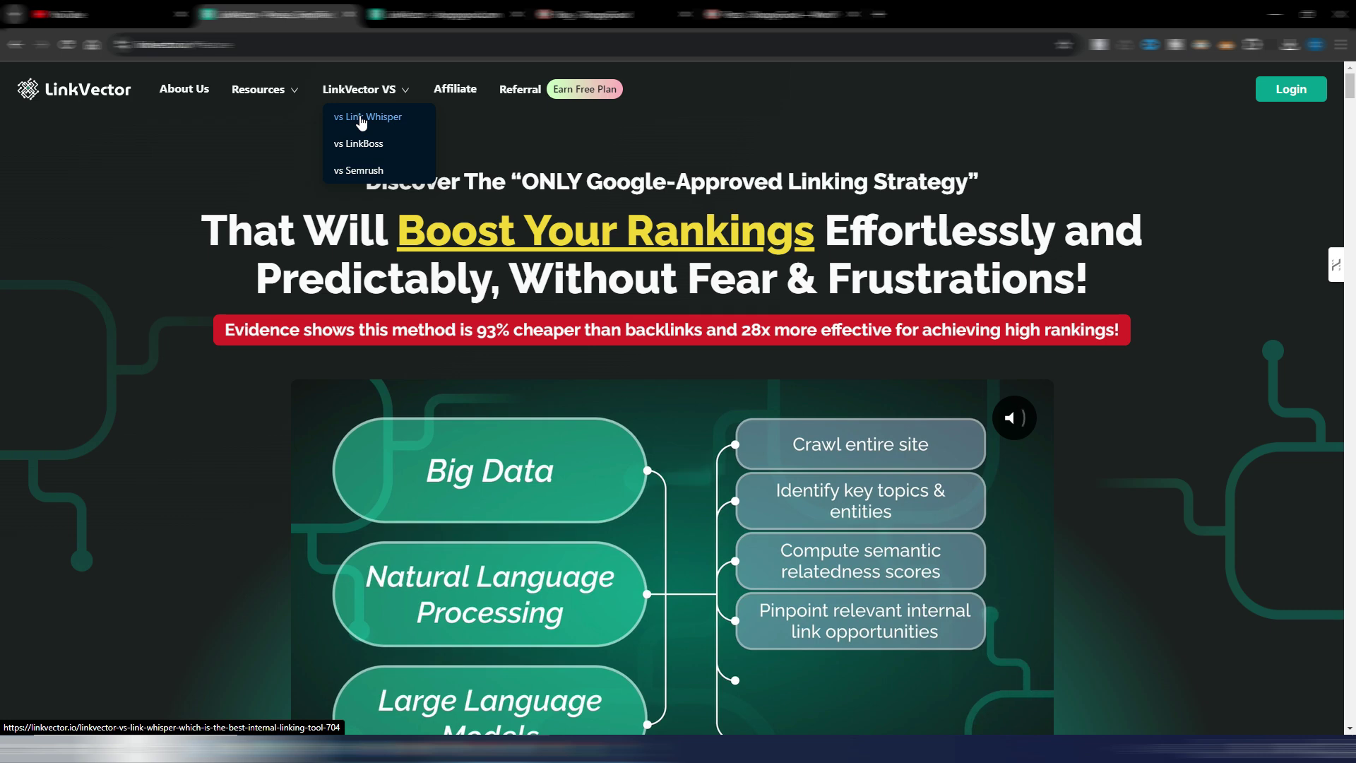
{"action": "left_click", "coordinate": [359, 117]}
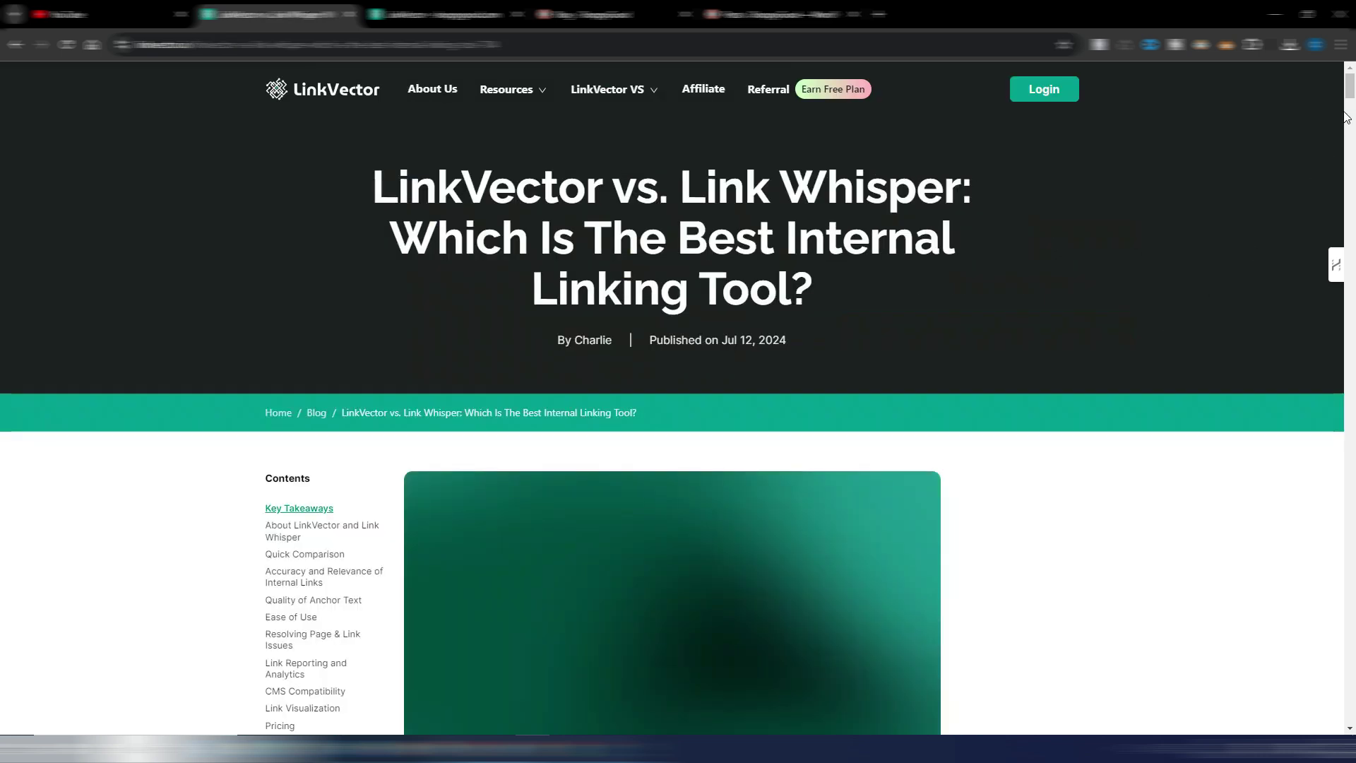
- Examine the Quick Comparison table of LinkVector and Link Whisper, including price, tool type, supported languages and features
{"action": "left_click_drag", "start_coordinate": [1352, 88], "coordinate": [1352, 117]}
{"action": "scroll", "coordinate": [1008, 270], "scroll_direction": "down", "scroll_amount": 20}
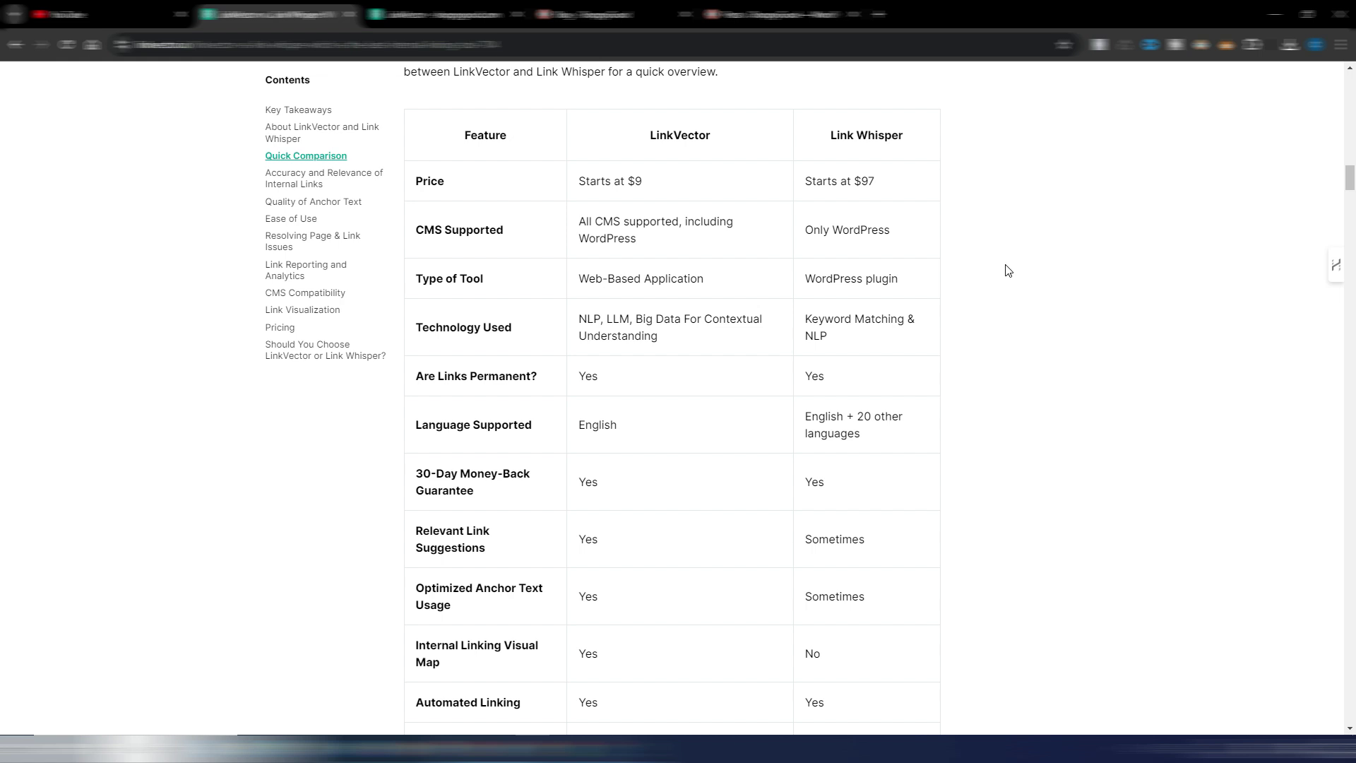
{"action": "triple_click", "coordinate": [816, 279]}
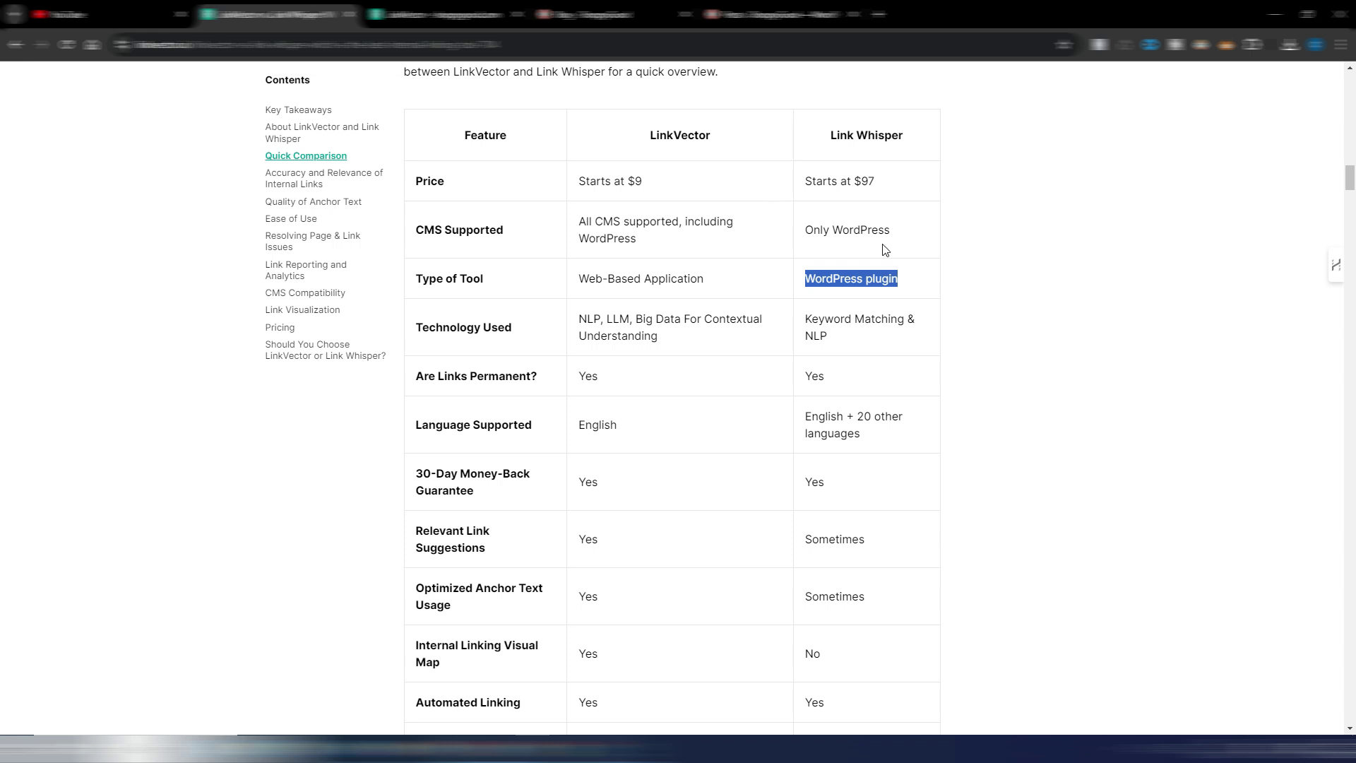
{"action": "left_click", "coordinate": [1021, 238]}
{"action": "scroll", "coordinate": [1026, 234], "scroll_direction": "down", "scroll_amount": 2}
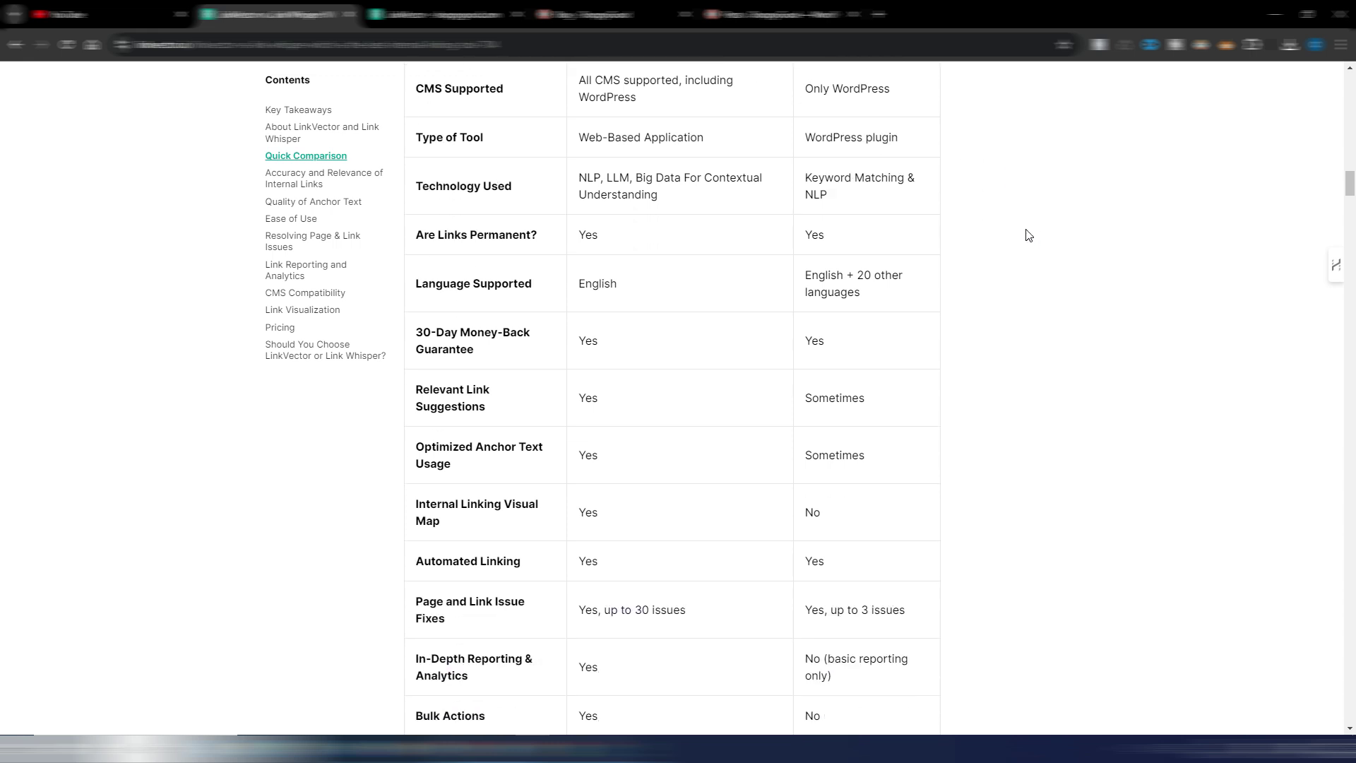
{"action": "scroll", "coordinate": [1029, 234], "scroll_direction": "down", "scroll_amount": 3}
{"action": "scroll", "coordinate": [1027, 234], "scroll_direction": "up", "scroll_amount": 4}
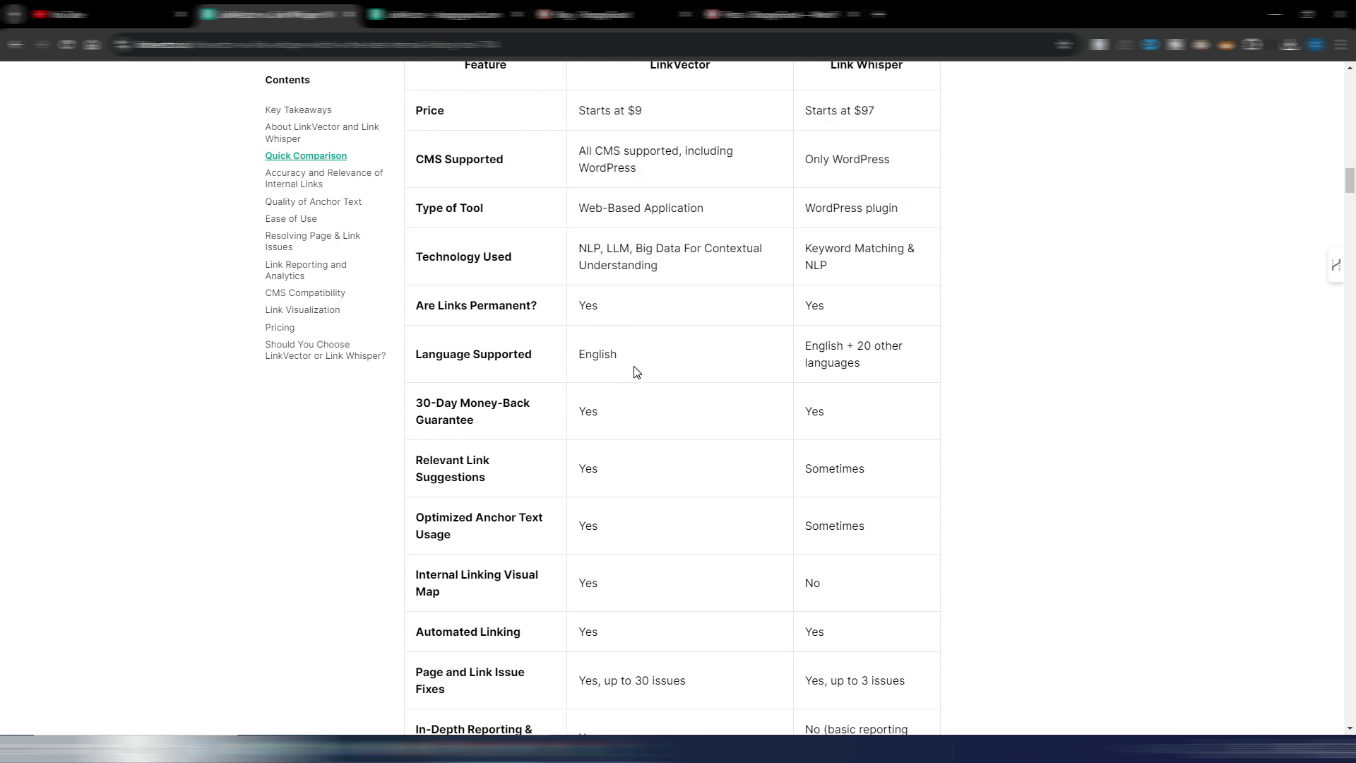
{"action": "scroll", "coordinate": [636, 372], "scroll_direction": "down", "scroll_amount": 3}
- Switch to the LinkVector project dashboard and open the shoppygood.com project
{"action": "left_click", "coordinate": [438, 14]}
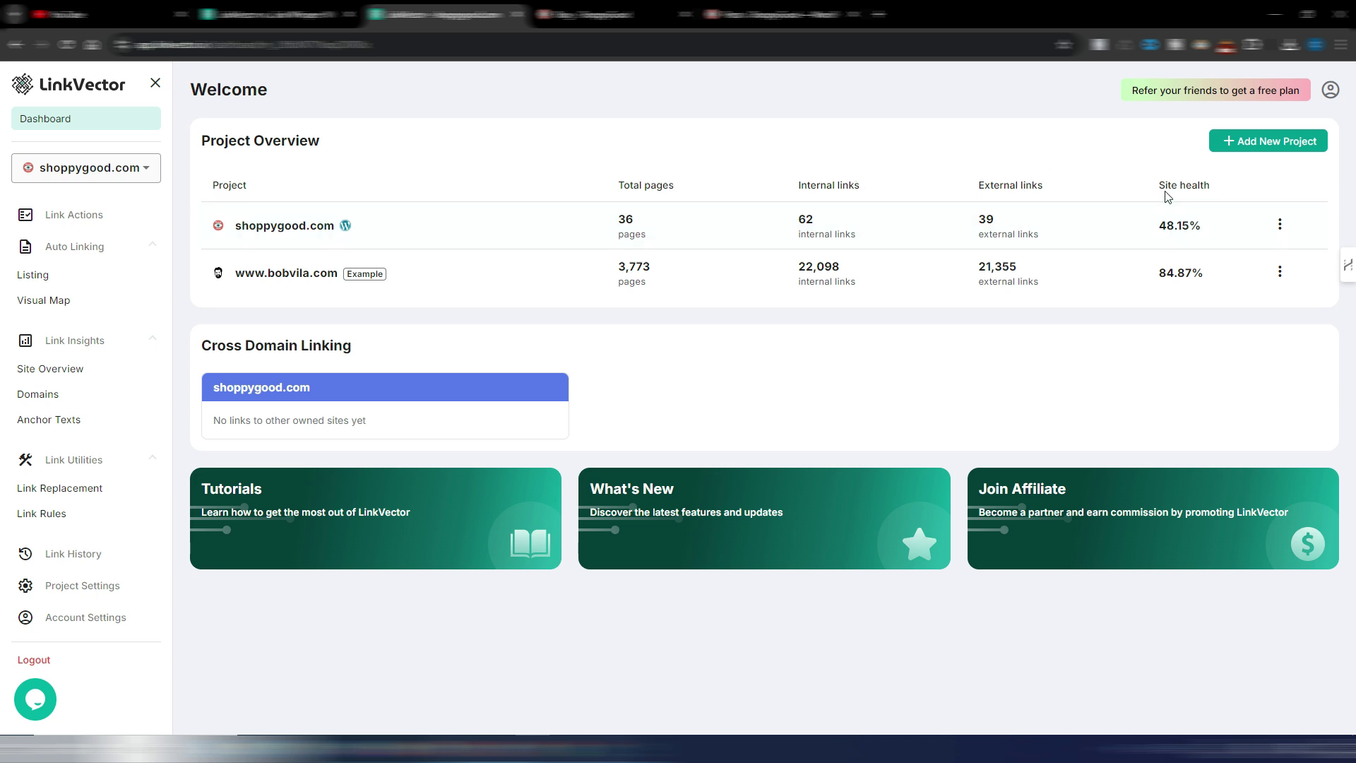
{"action": "left_click", "coordinate": [290, 227]}
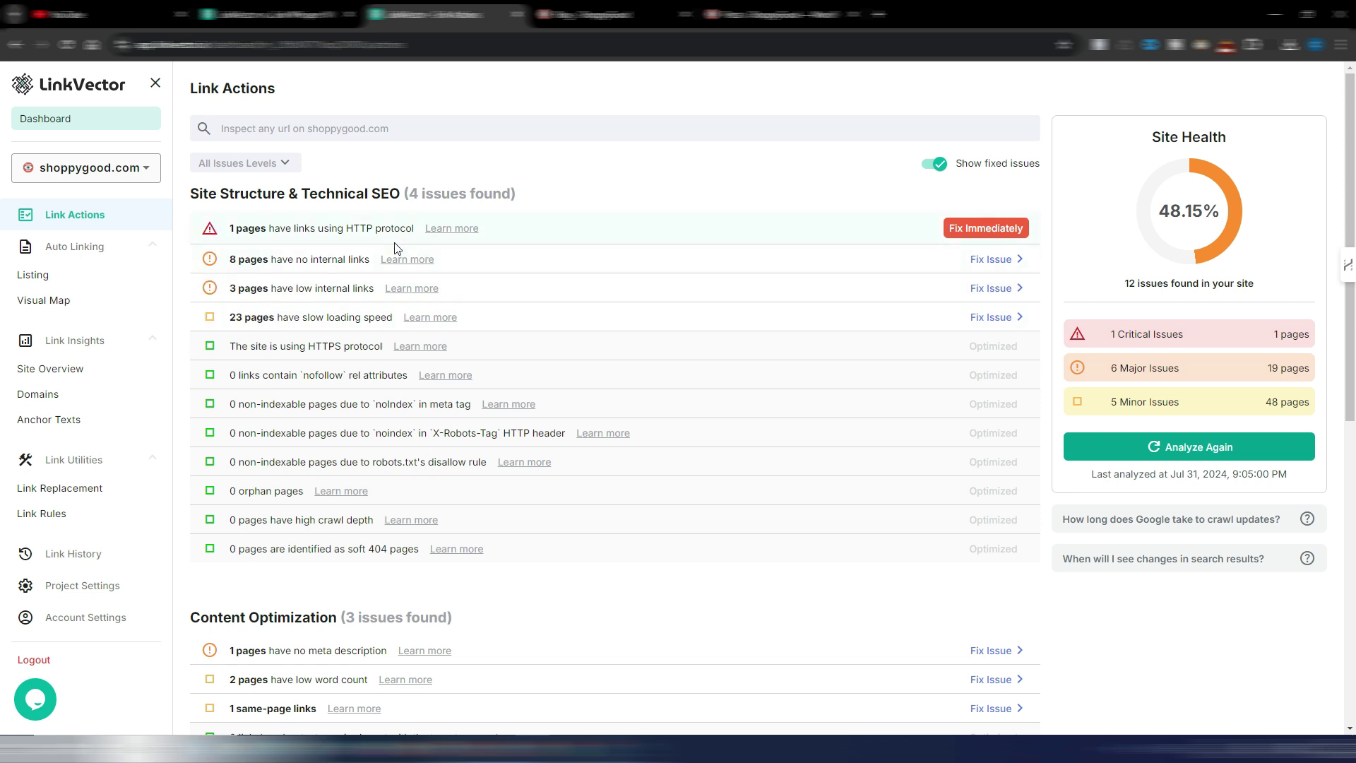
- Inspect the pages with HTTP protocol links and the pages without internal links, returning to the issue overview after each
{"action": "left_click", "coordinate": [991, 231]}
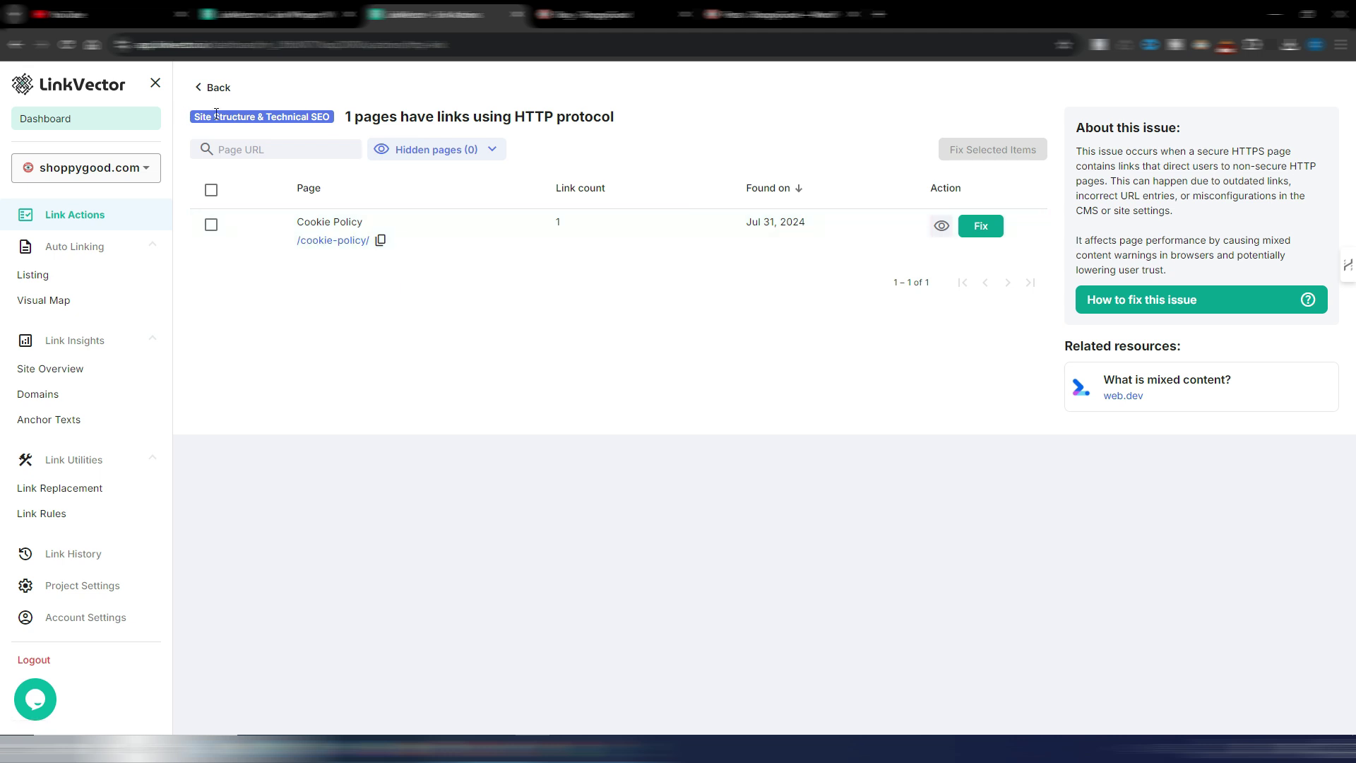
{"action": "left_click", "coordinate": [196, 86]}
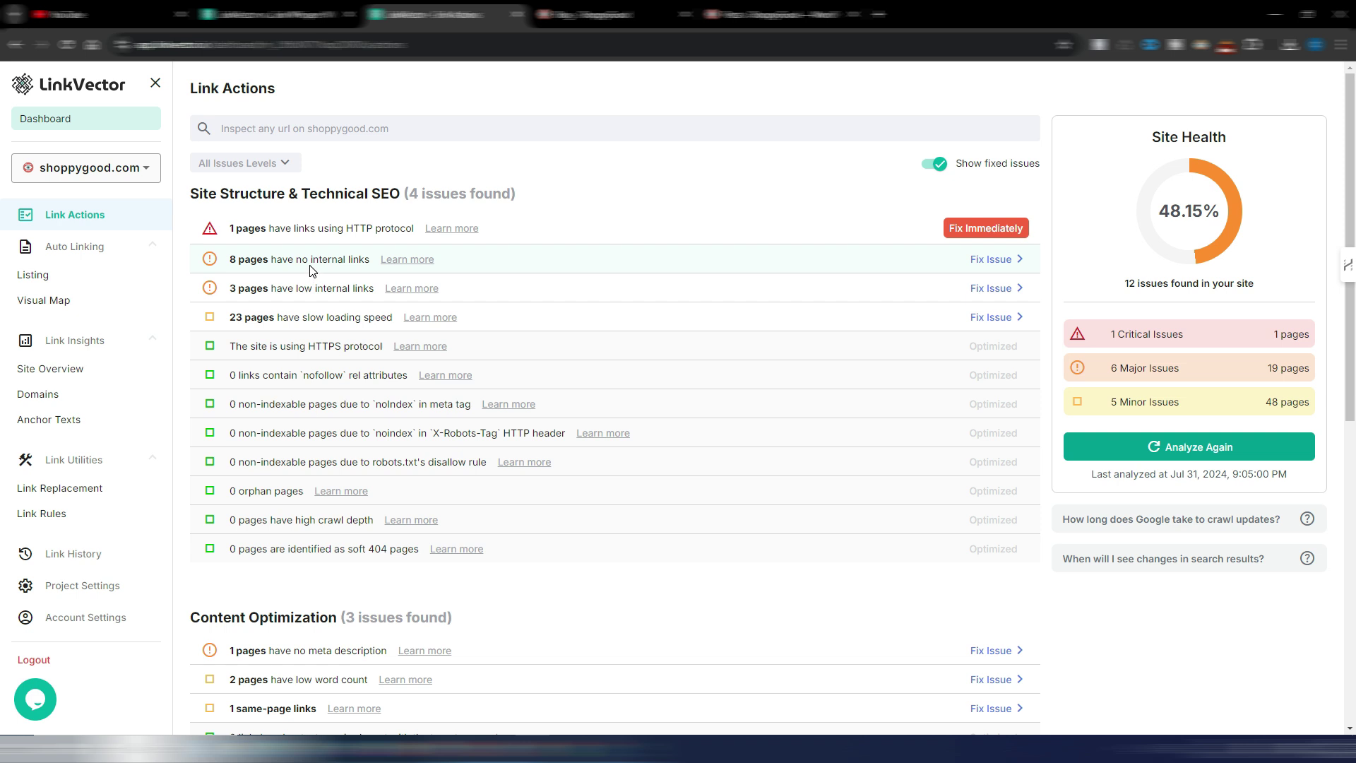
{"action": "left_click", "coordinate": [993, 260]}
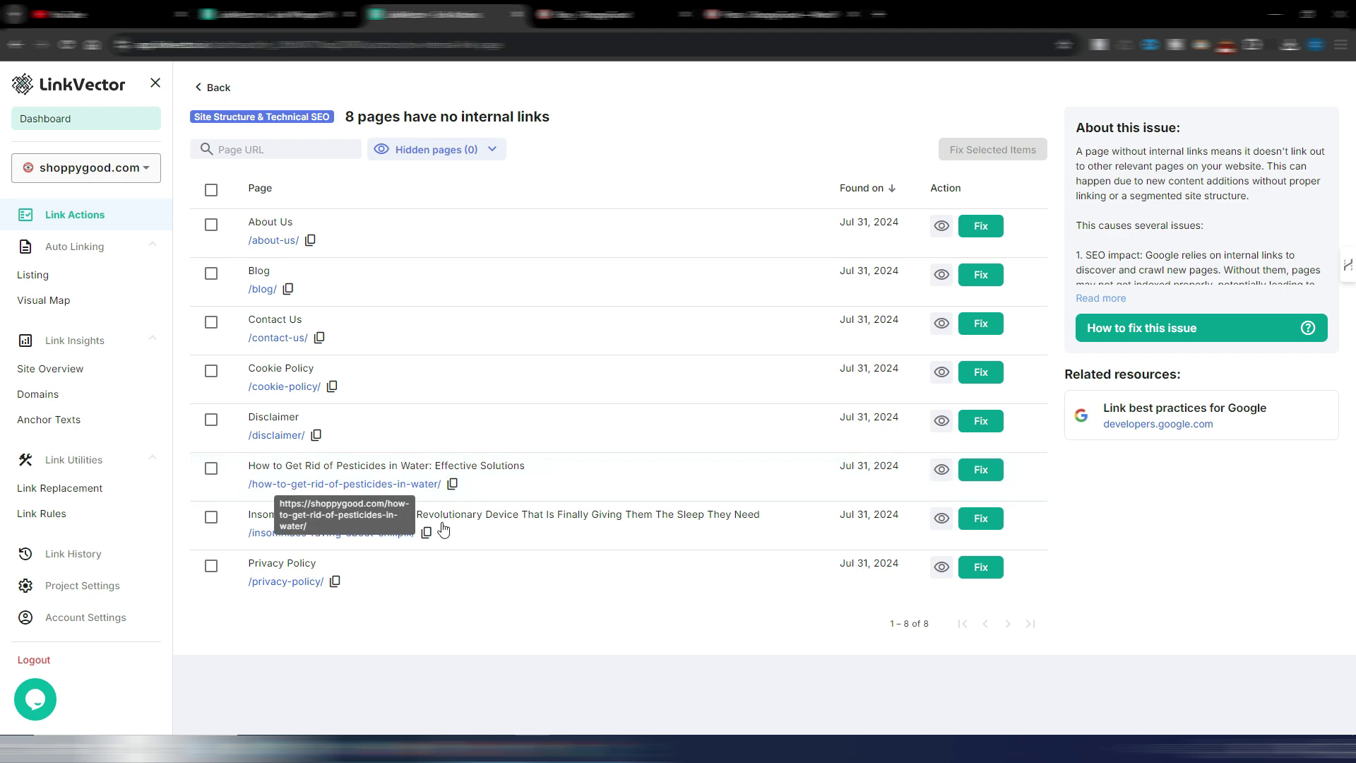
{"action": "key", "text": "alt+Left"}
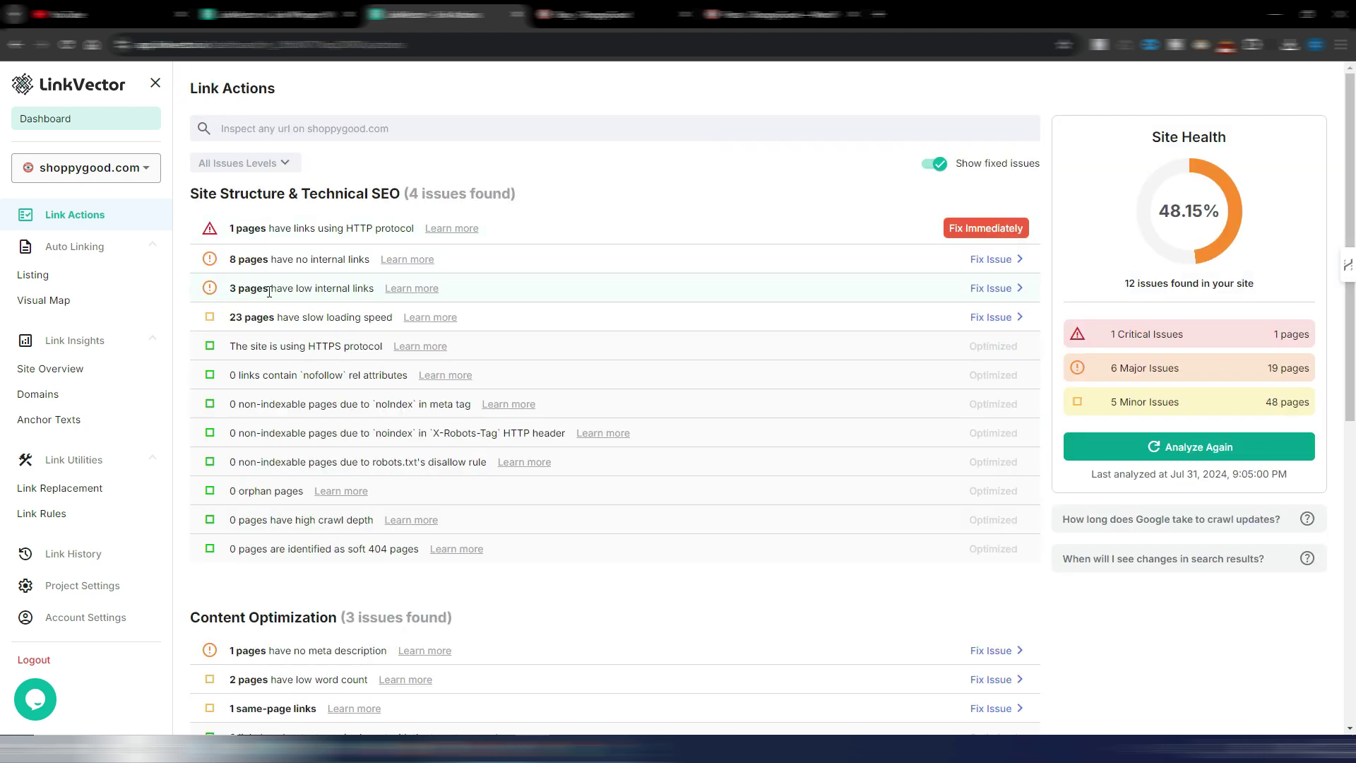
- Inspect the pages with low internal links and the pages with slow loading speed, returning to the issue overview after each
{"action": "left_click", "coordinate": [1002, 288]}
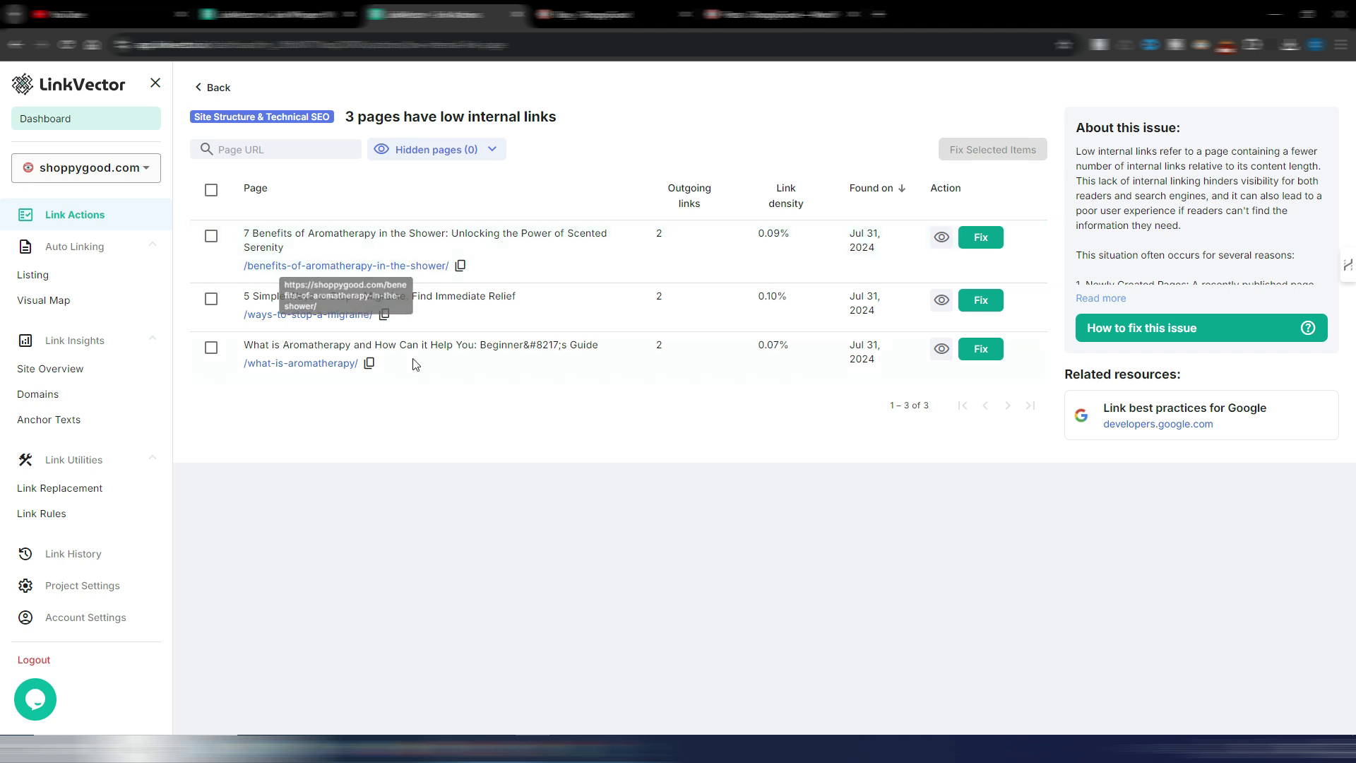
{"action": "left_click", "coordinate": [202, 88]}
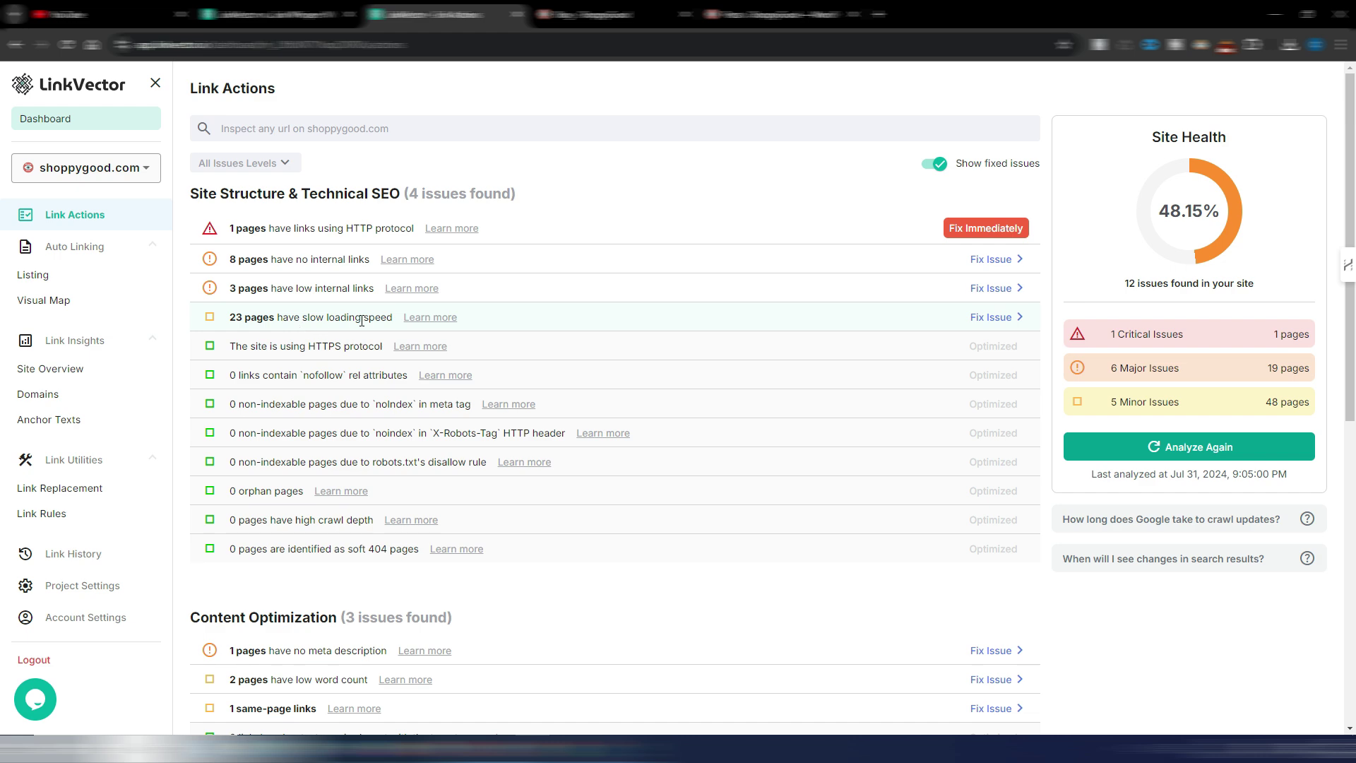
{"action": "left_click", "coordinate": [1002, 317]}
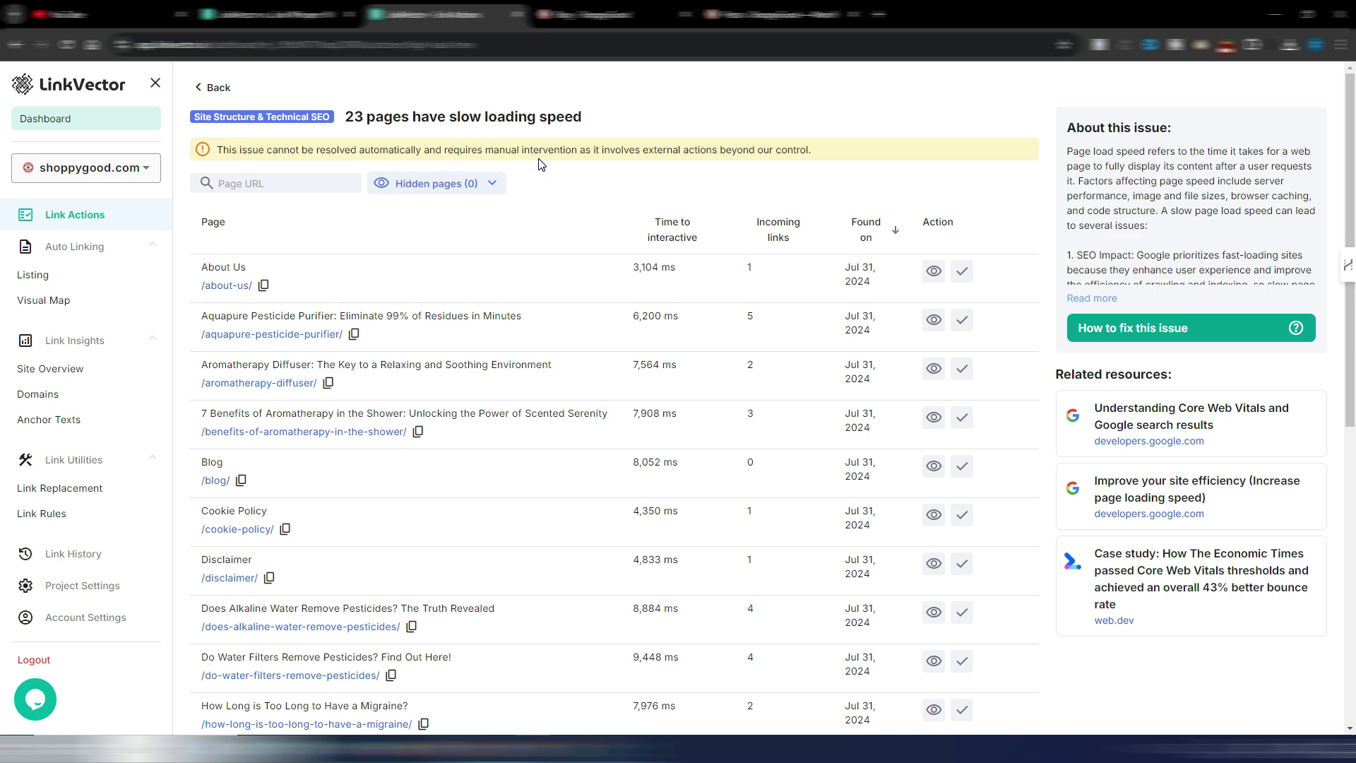
{"action": "scroll", "coordinate": [530, 292], "scroll_direction": "down", "scroll_amount": 1}
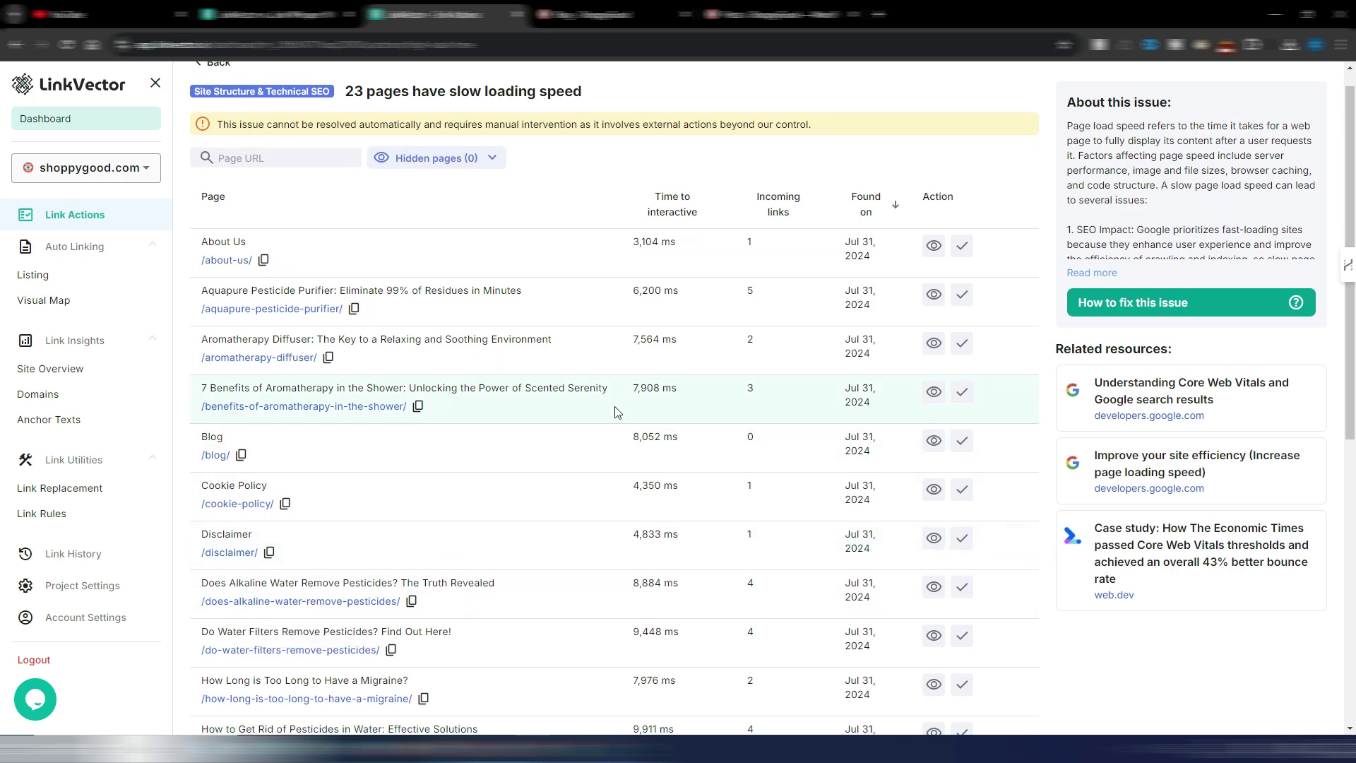
{"action": "scroll", "coordinate": [495, 286], "scroll_direction": "up", "scroll_amount": 1}
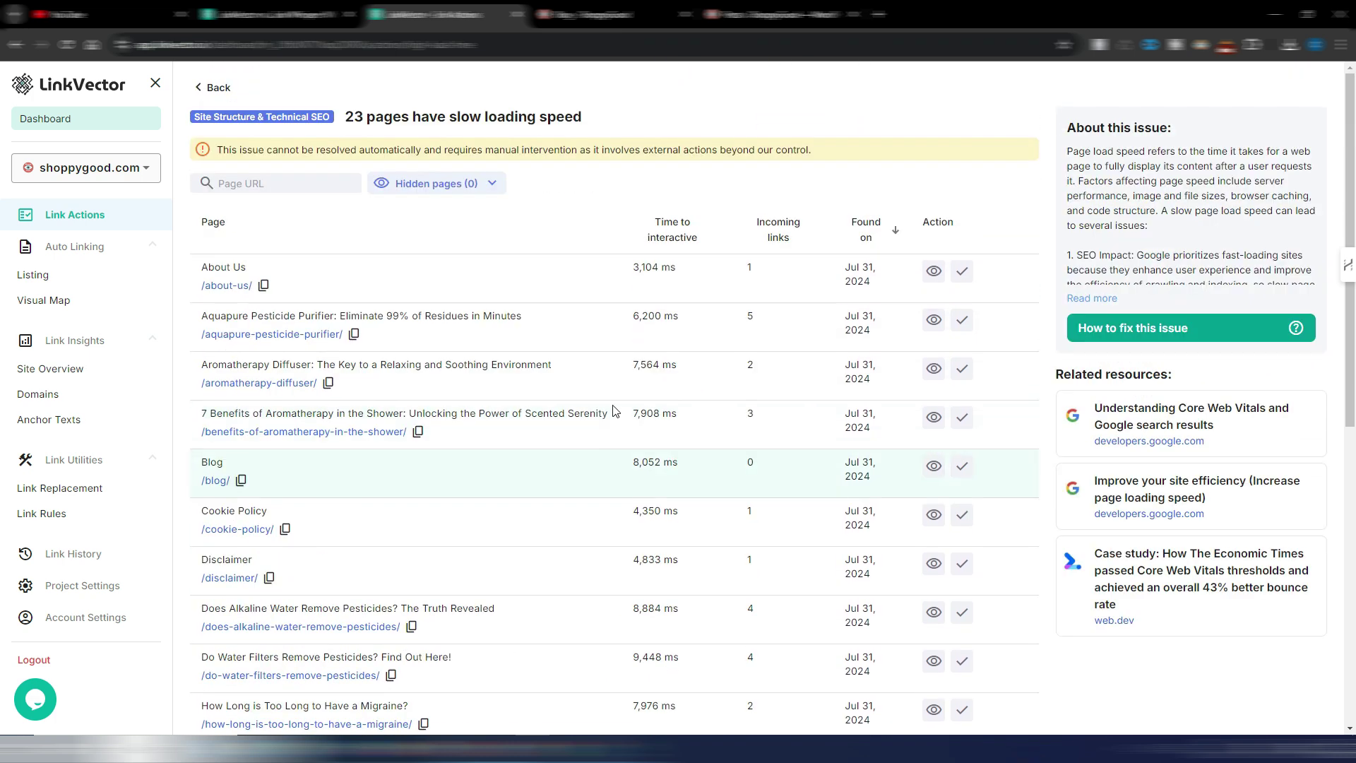
{"action": "left_click", "coordinate": [199, 87]}
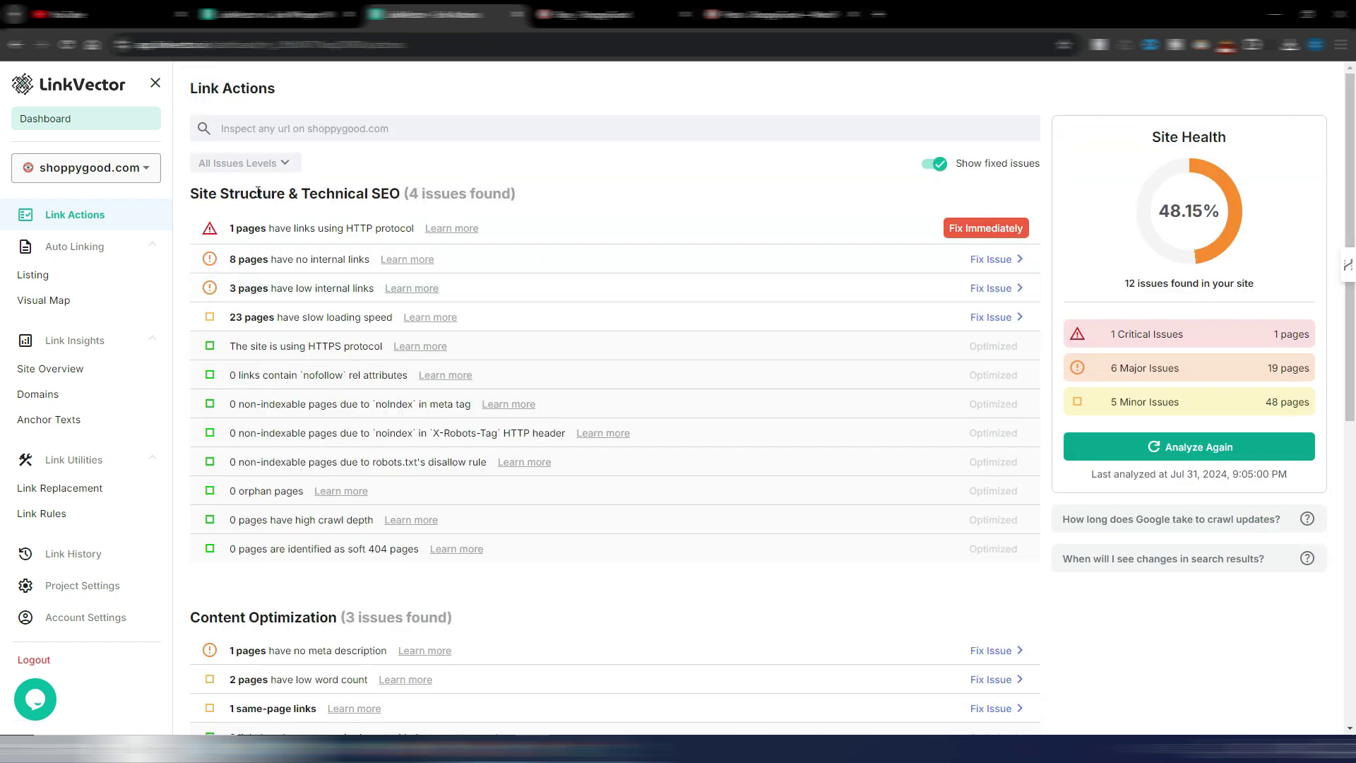
- Look through the Content Optimization and Anchor Text Optimization issues and open the pages having links with weirdly long anchor texts
{"action": "scroll", "coordinate": [688, 288], "scroll_direction": "down", "scroll_amount": 4}
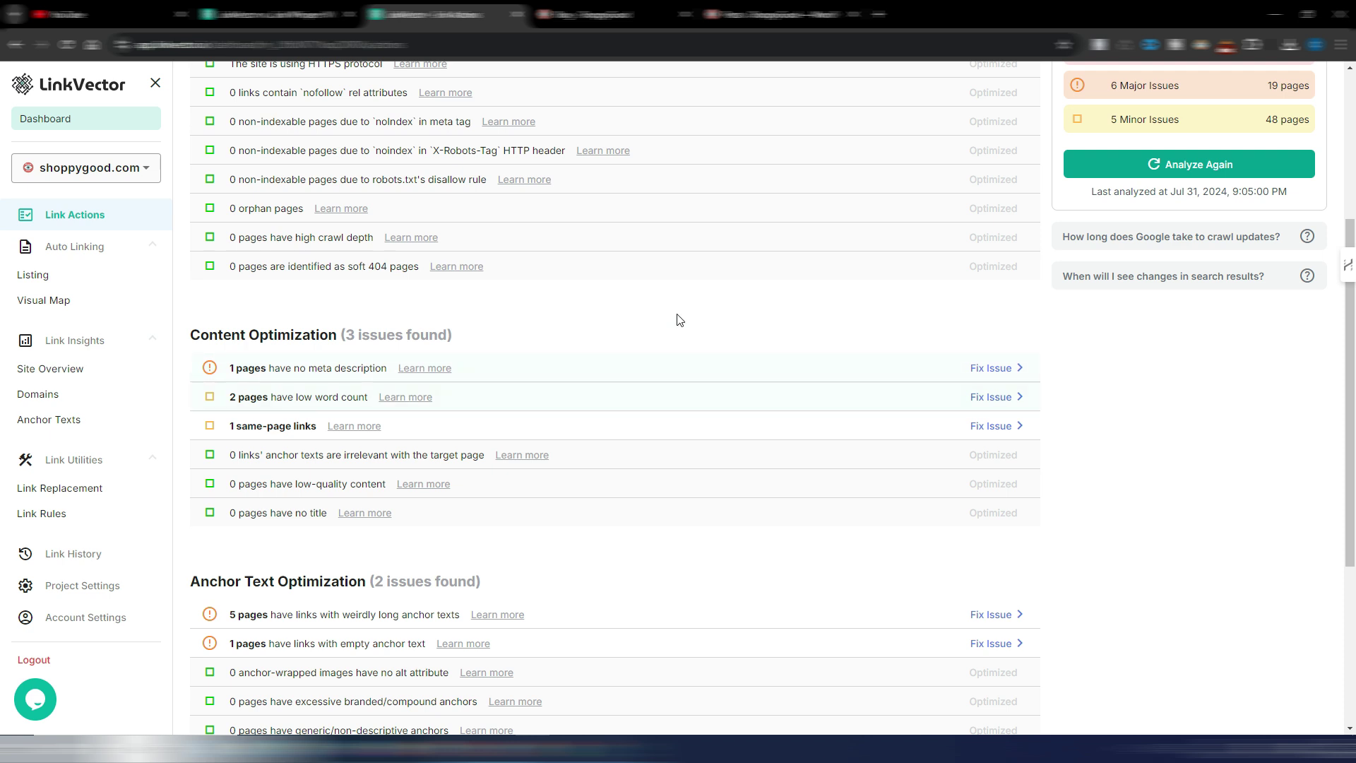
{"action": "scroll", "coordinate": [678, 318], "scroll_direction": "down", "scroll_amount": 3}
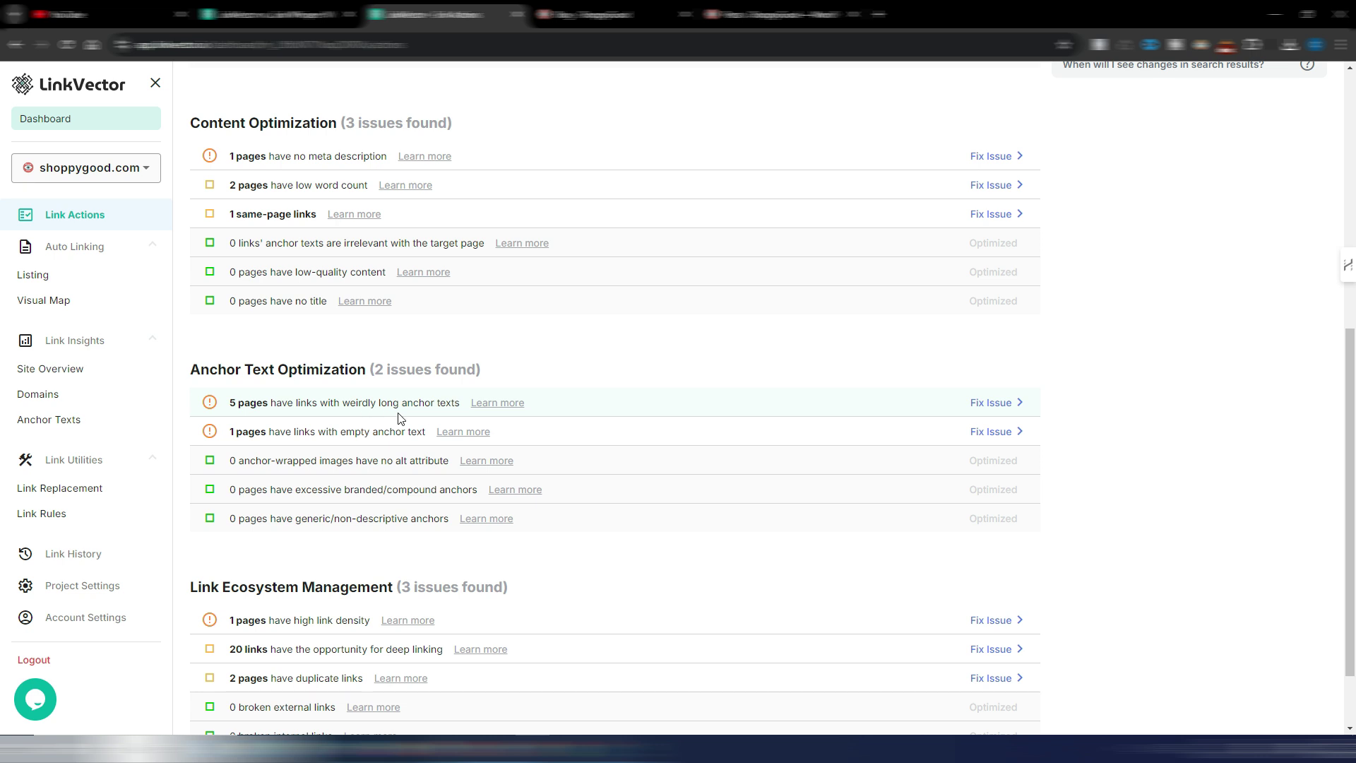
{"action": "left_click", "coordinate": [989, 402]}
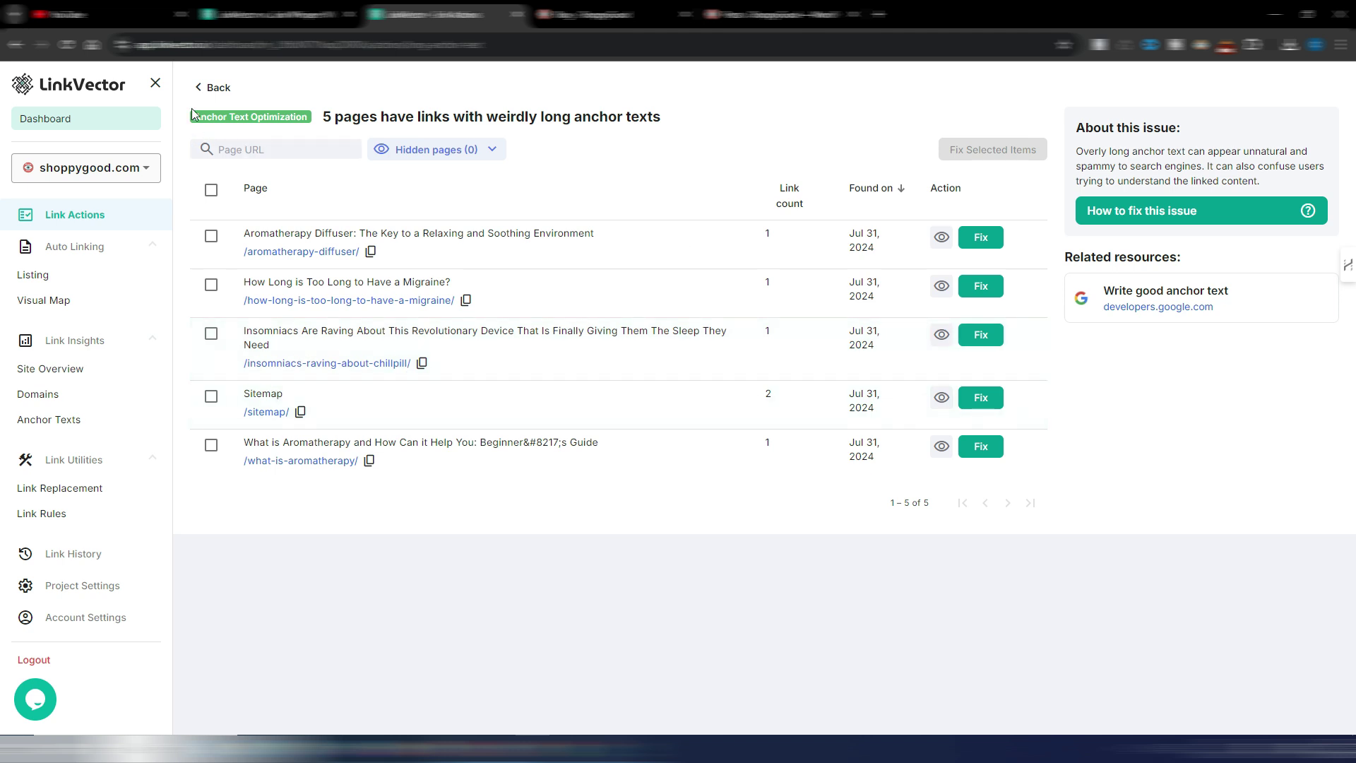
- Return to the issue overview, inspect the page with high link density, and open the links having the opportunity for deep linking
{"action": "left_click", "coordinate": [212, 87]}
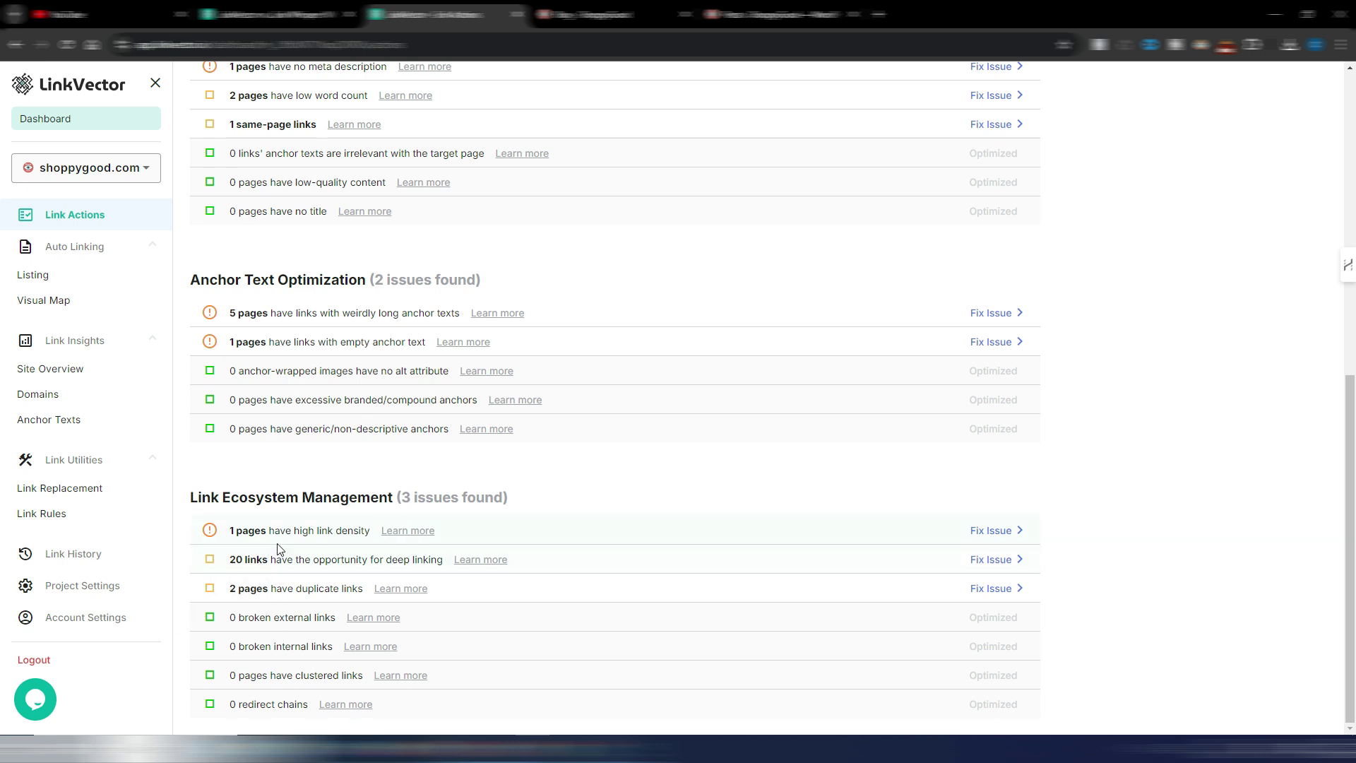
{"action": "left_click", "coordinate": [996, 532]}
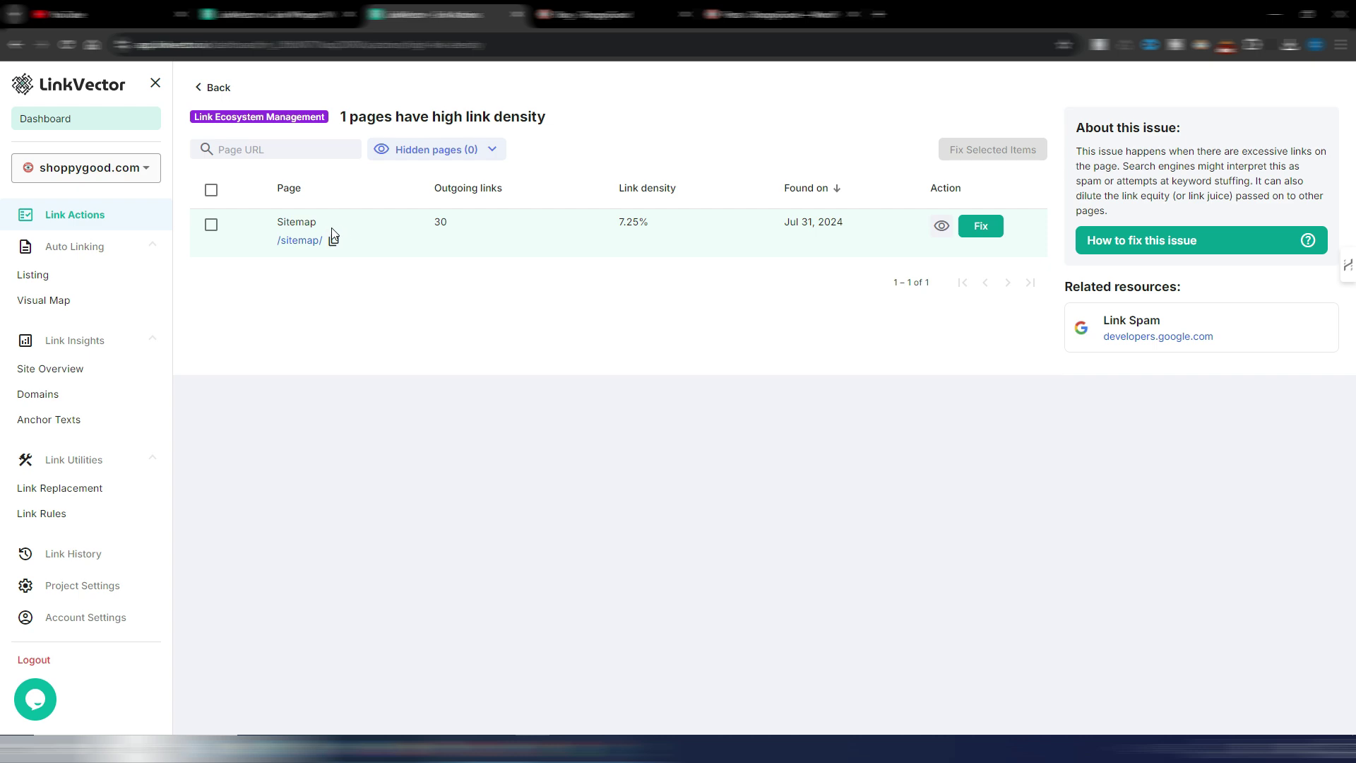
{"action": "left_click", "coordinate": [199, 87]}
{"action": "scroll", "coordinate": [650, 458], "scroll_direction": "down", "scroll_amount": 6}
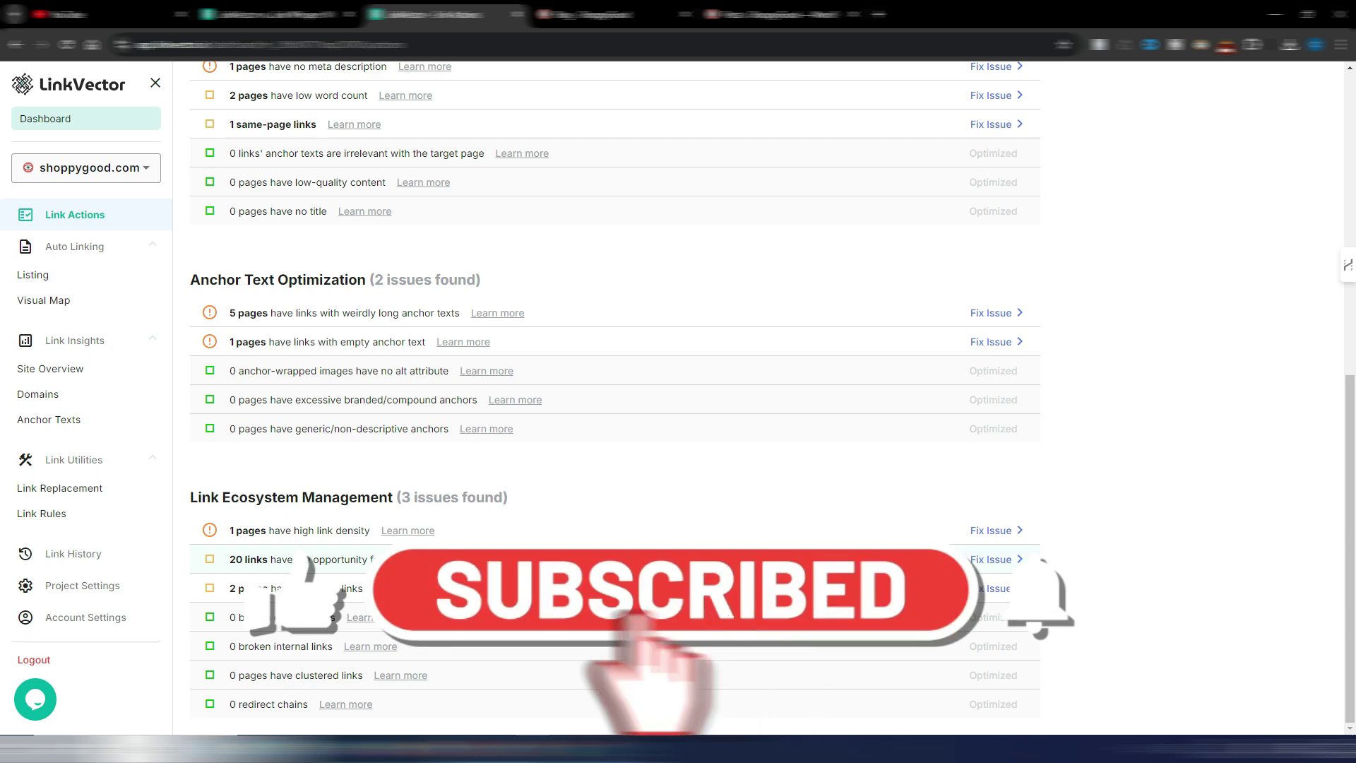
{"action": "left_click", "coordinate": [997, 560]}
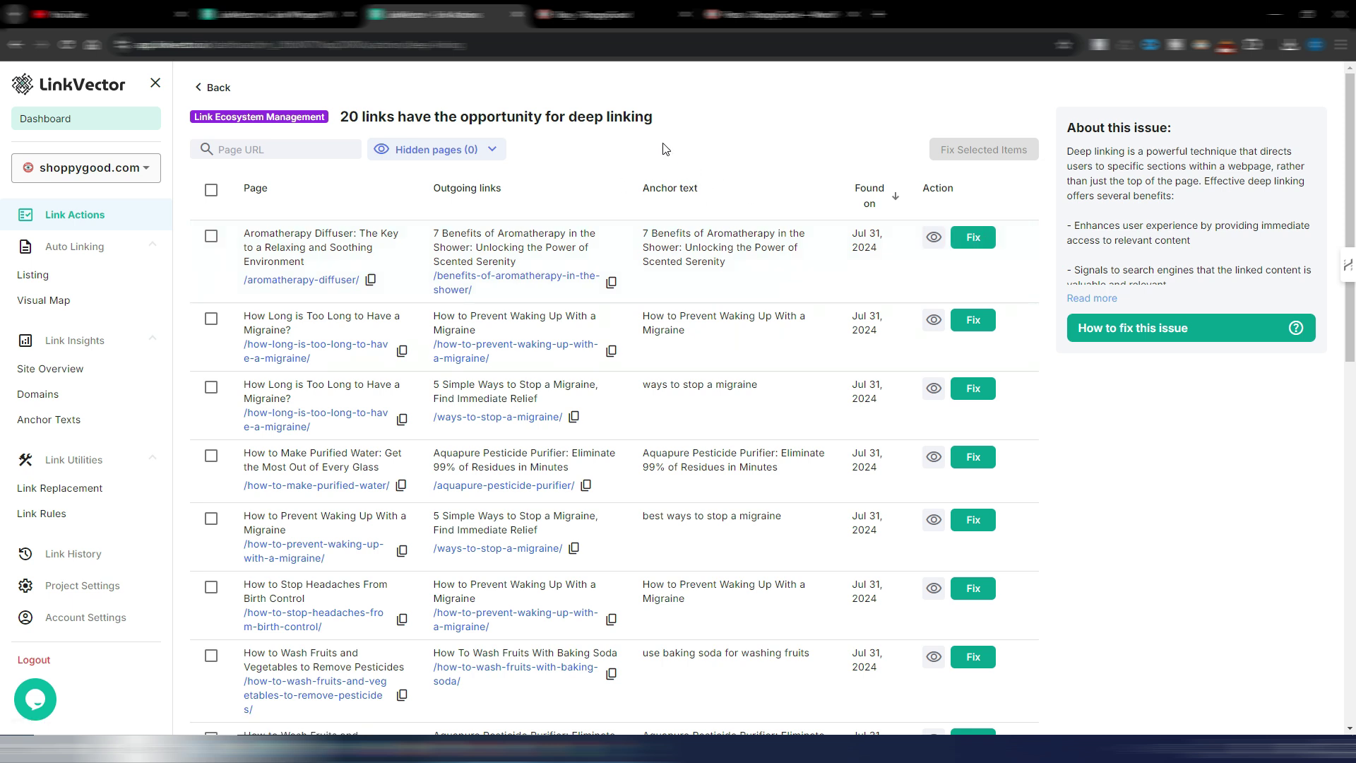
- Look through the Auto Linking page listing and filter it by pillar pages, orphan pages and broken pages in turn
{"action": "left_click", "coordinate": [75, 253]}
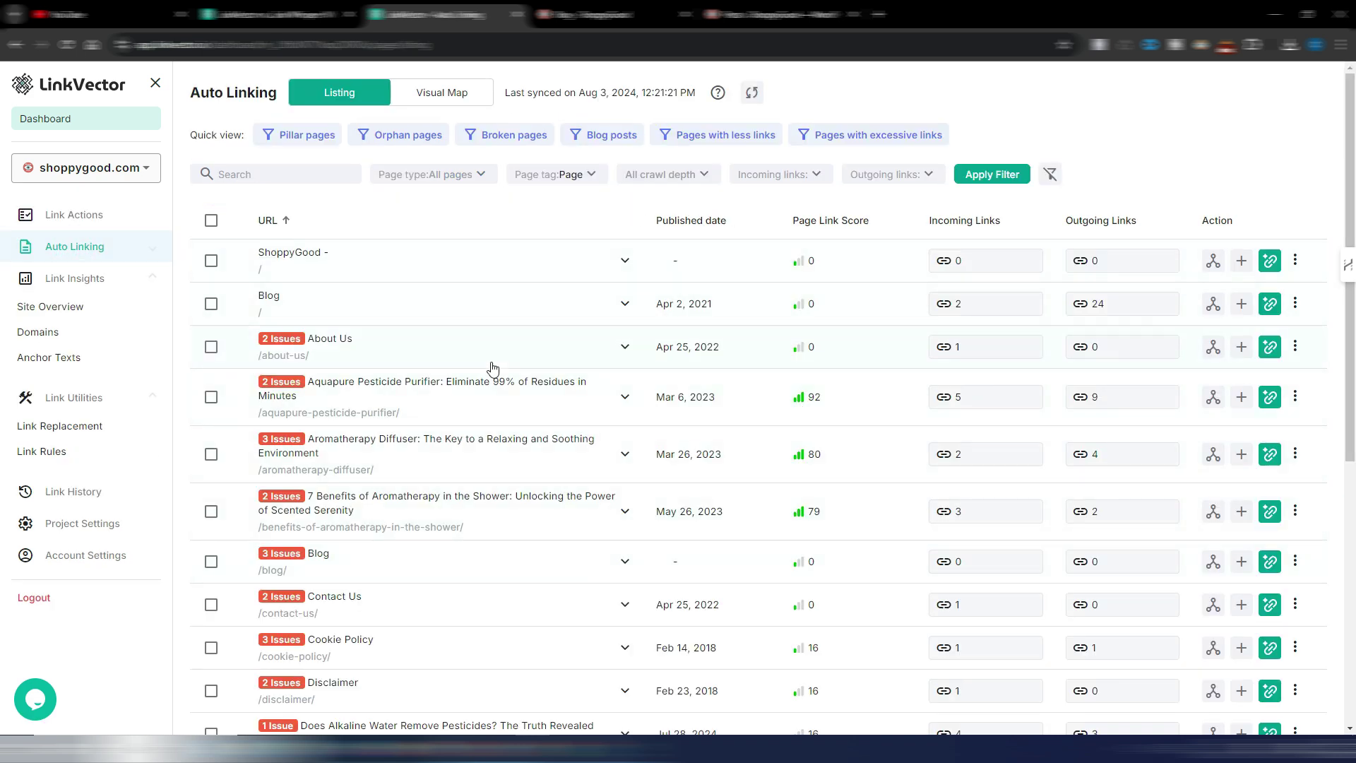
{"action": "scroll", "coordinate": [490, 370], "scroll_direction": "down", "scroll_amount": 6}
{"action": "scroll", "coordinate": [490, 372], "scroll_direction": "up", "scroll_amount": 6}
{"action": "left_click", "coordinate": [298, 138]}
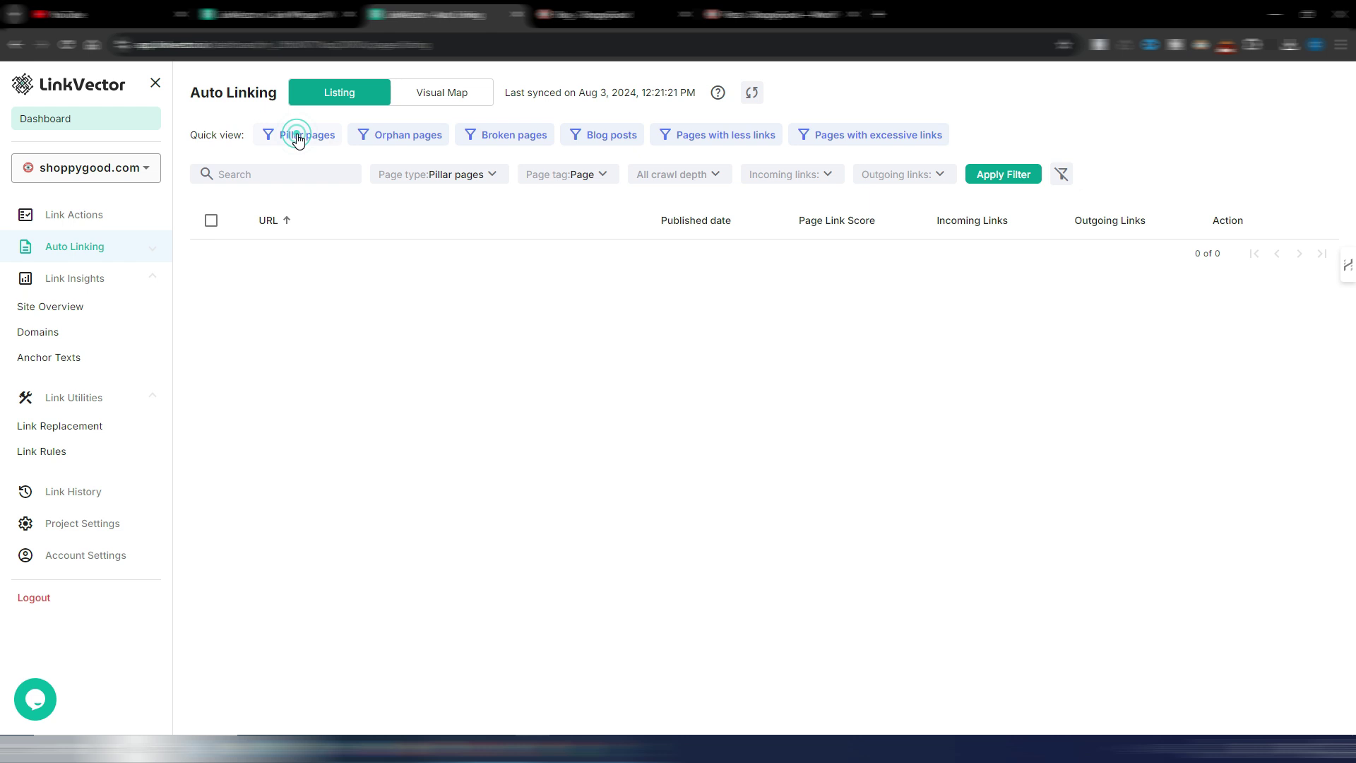
{"action": "left_click", "coordinate": [402, 138]}
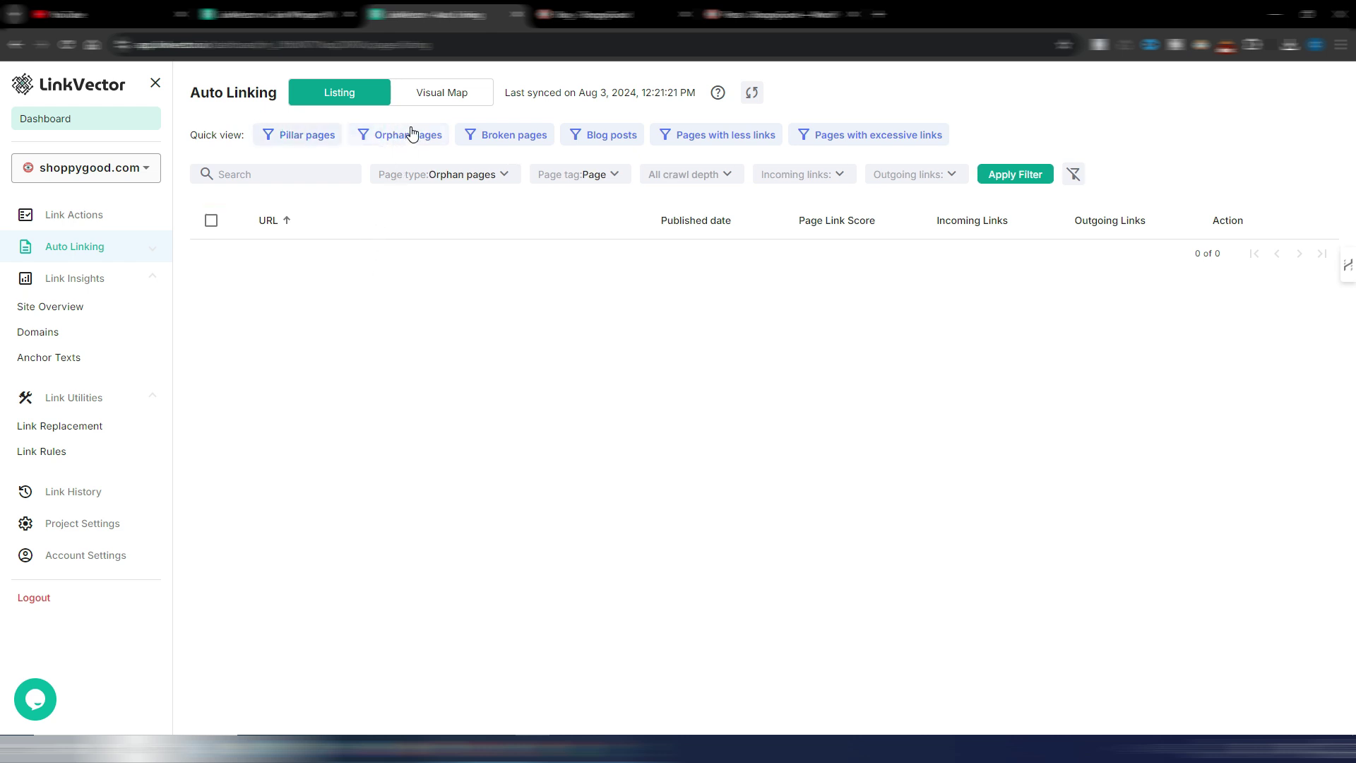
{"action": "left_click", "coordinate": [510, 137]}
- Filter the Auto Linking listing to blog posts and look through their link scores and link counts
{"action": "left_click", "coordinate": [597, 134]}
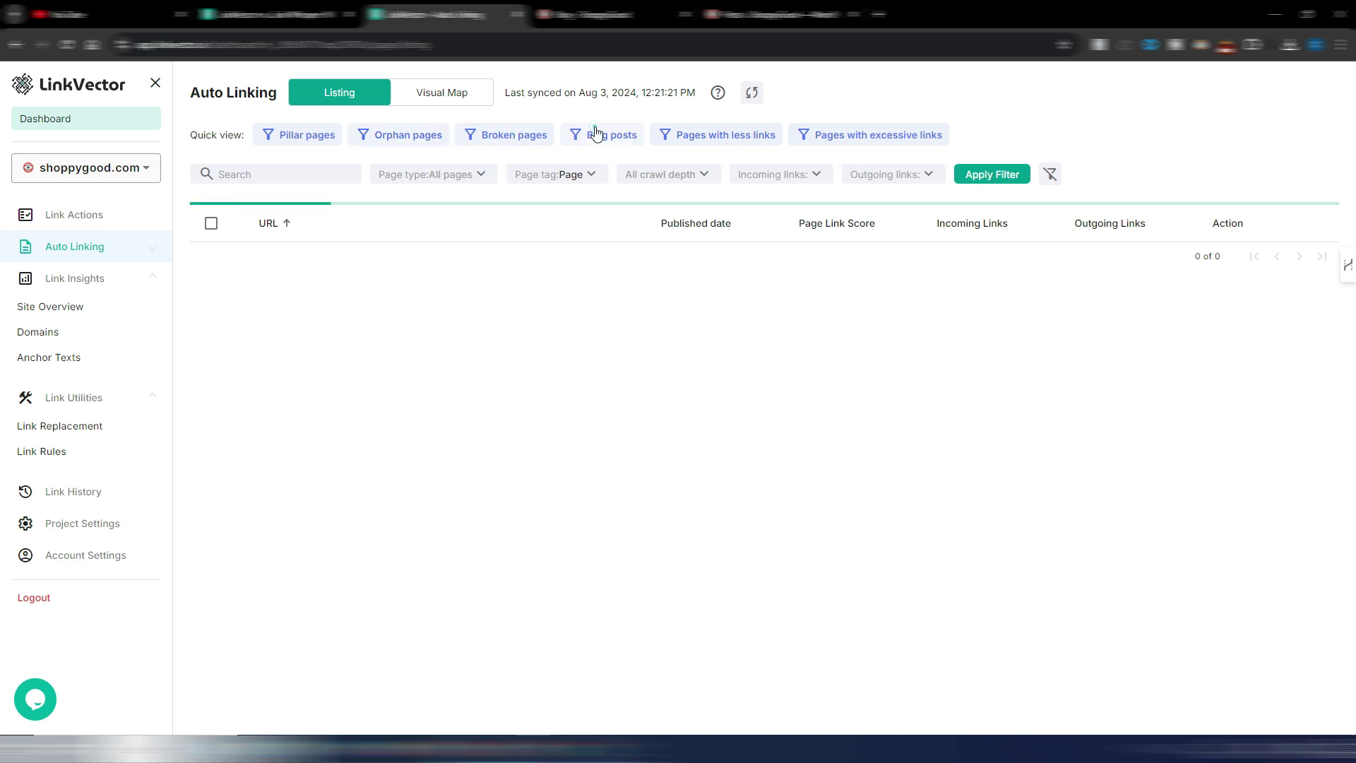
{"action": "scroll", "coordinate": [565, 480], "scroll_direction": "down", "scroll_amount": 4}
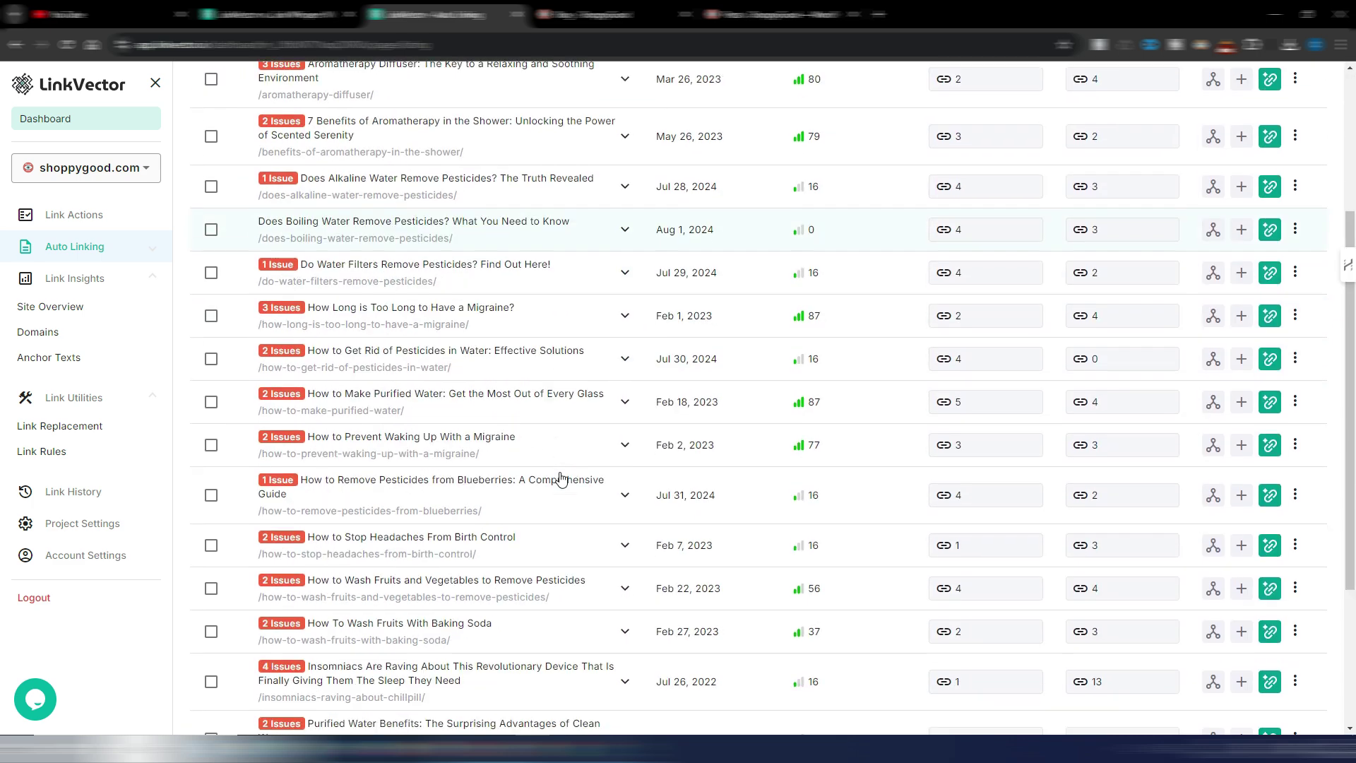
{"action": "scroll", "coordinate": [561, 475], "scroll_direction": "up", "scroll_amount": 4}
{"action": "scroll", "coordinate": [583, 374], "scroll_direction": "down", "scroll_amount": 1}
{"action": "scroll", "coordinate": [615, 247], "scroll_direction": "up", "scroll_amount": 1}
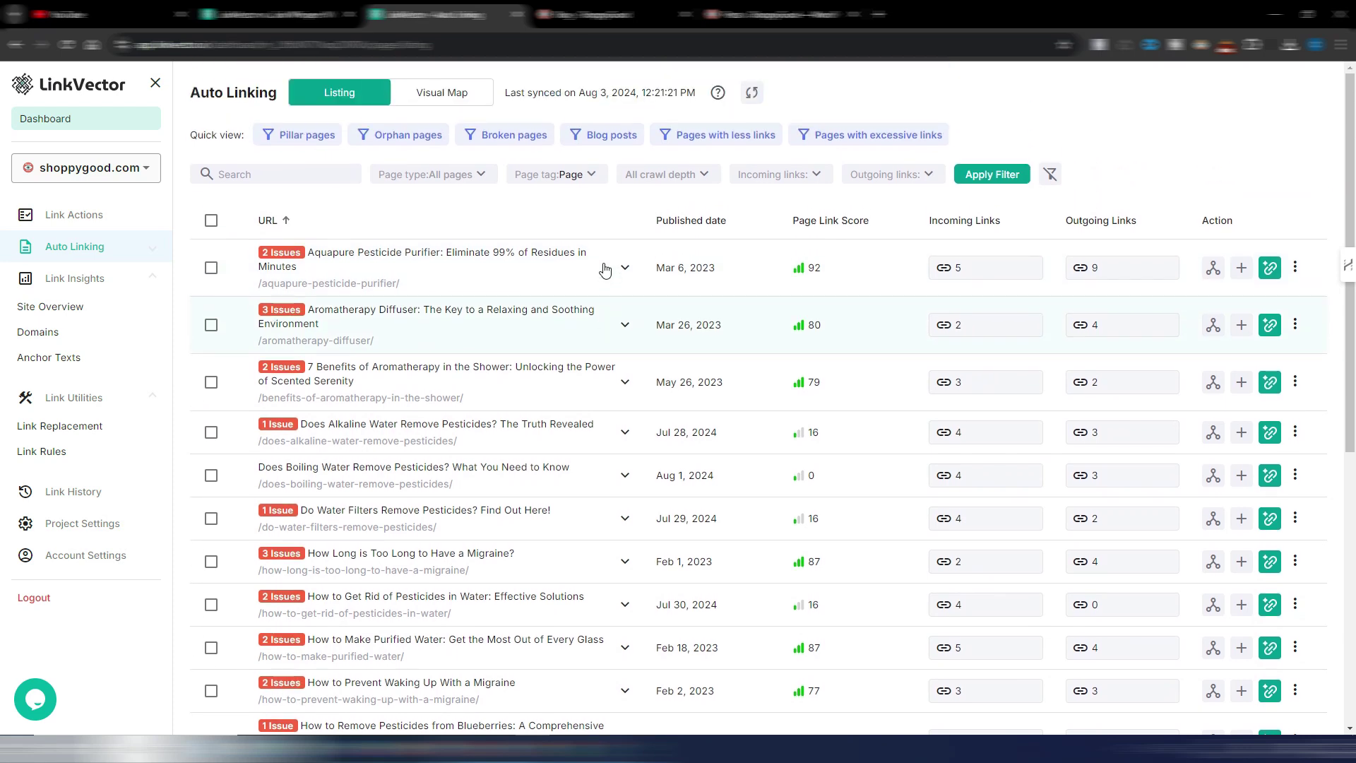
- Filter the listing by pages with less links and pages with excessive links, and return to the unfiltered listing
{"action": "left_click", "coordinate": [722, 137]}
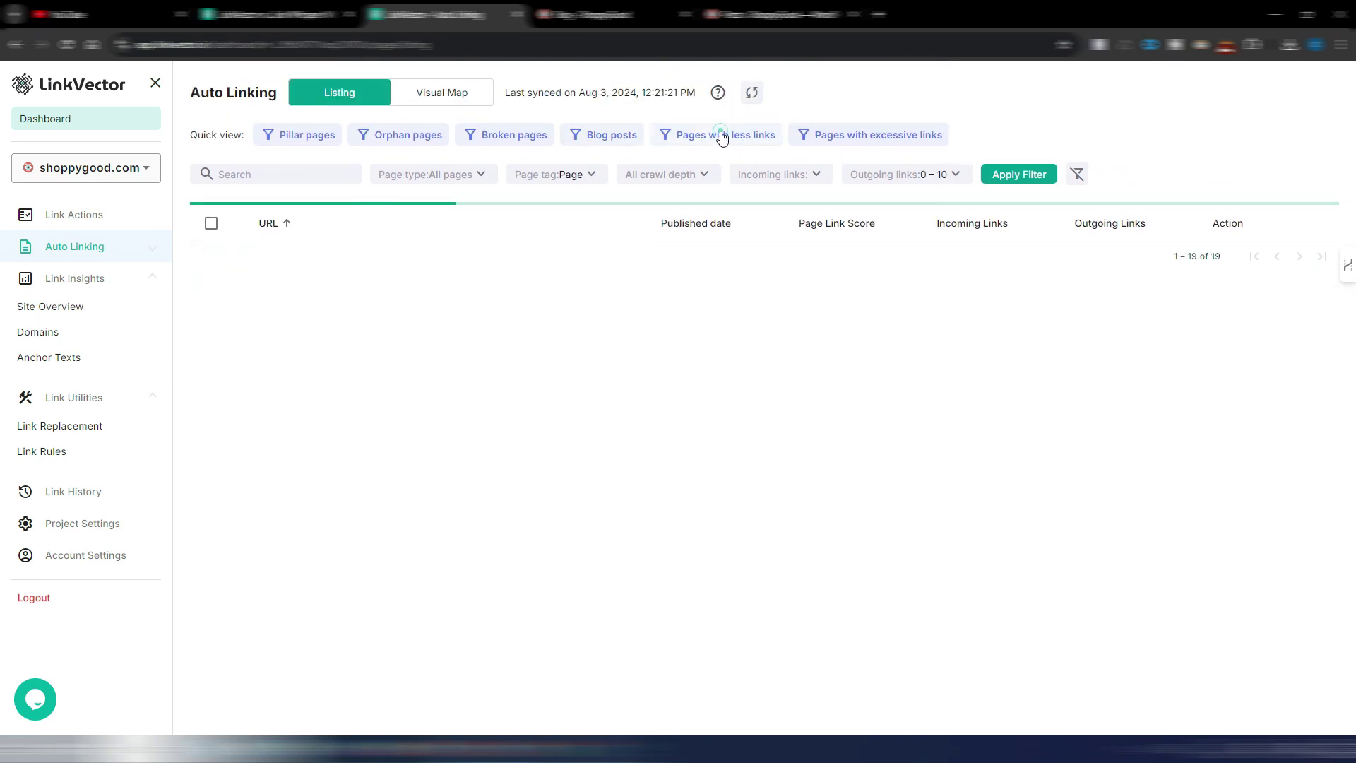
{"action": "left_click", "coordinate": [876, 136]}
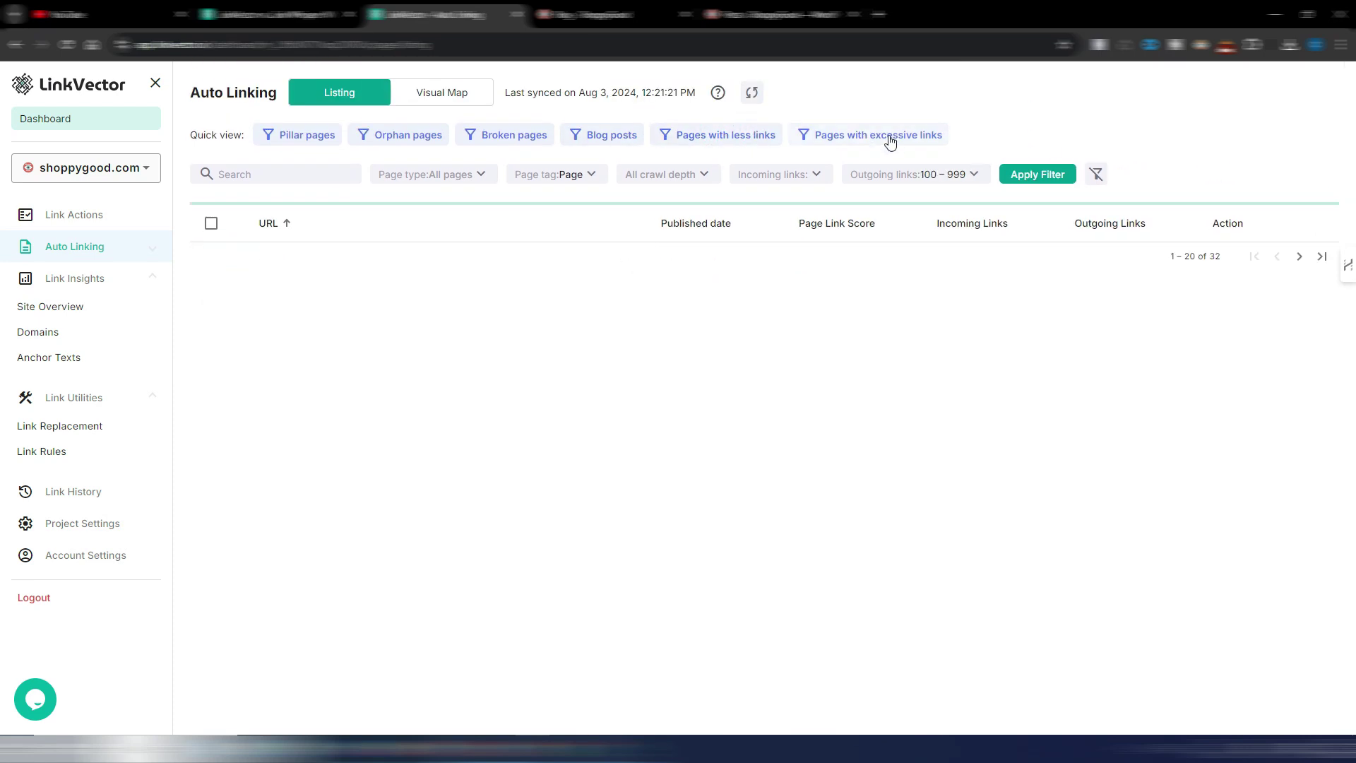
{"action": "left_click", "coordinate": [890, 139]}
{"action": "left_click", "coordinate": [322, 89]}
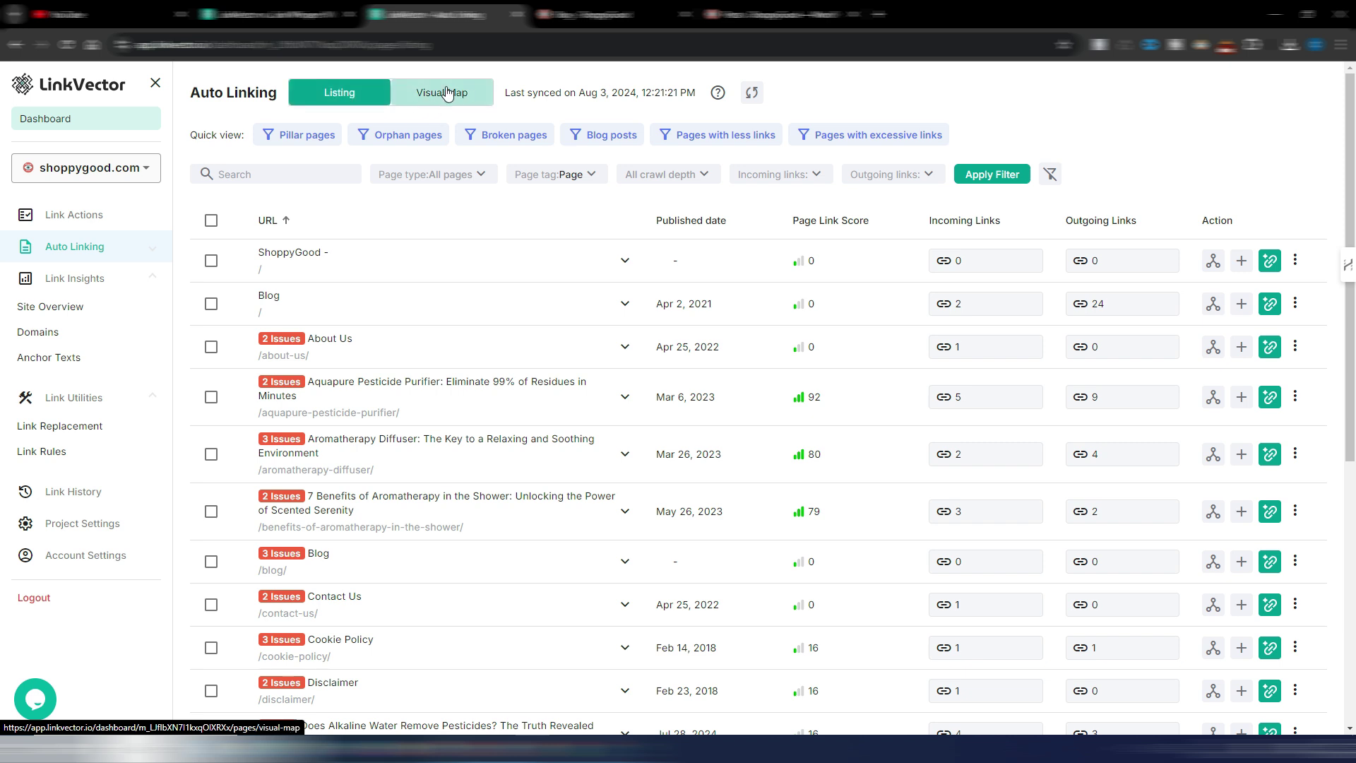
- Show the visual map of shoppygood.com, spread the page nodes around the homepage node and inspect their page overviews
{"action": "left_click", "coordinate": [75, 245]}
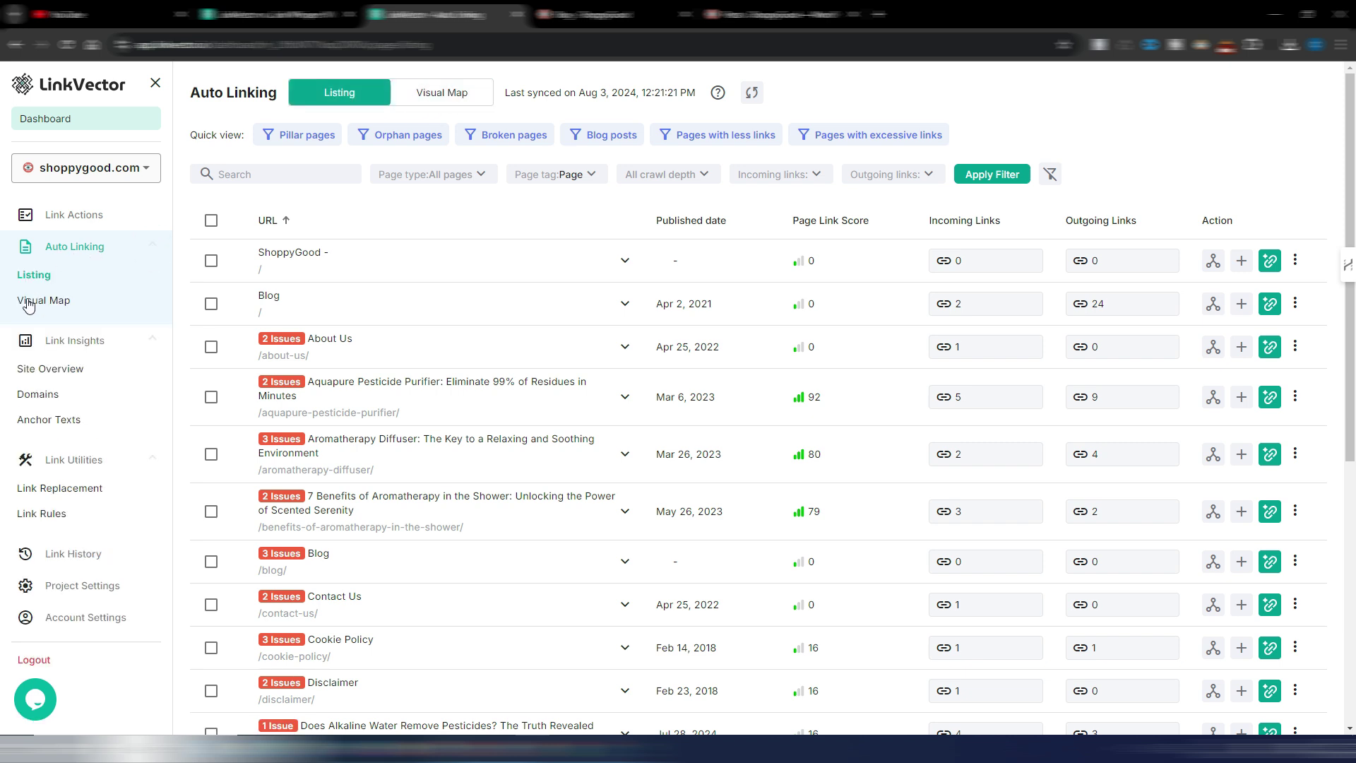
{"action": "left_click", "coordinate": [445, 97]}
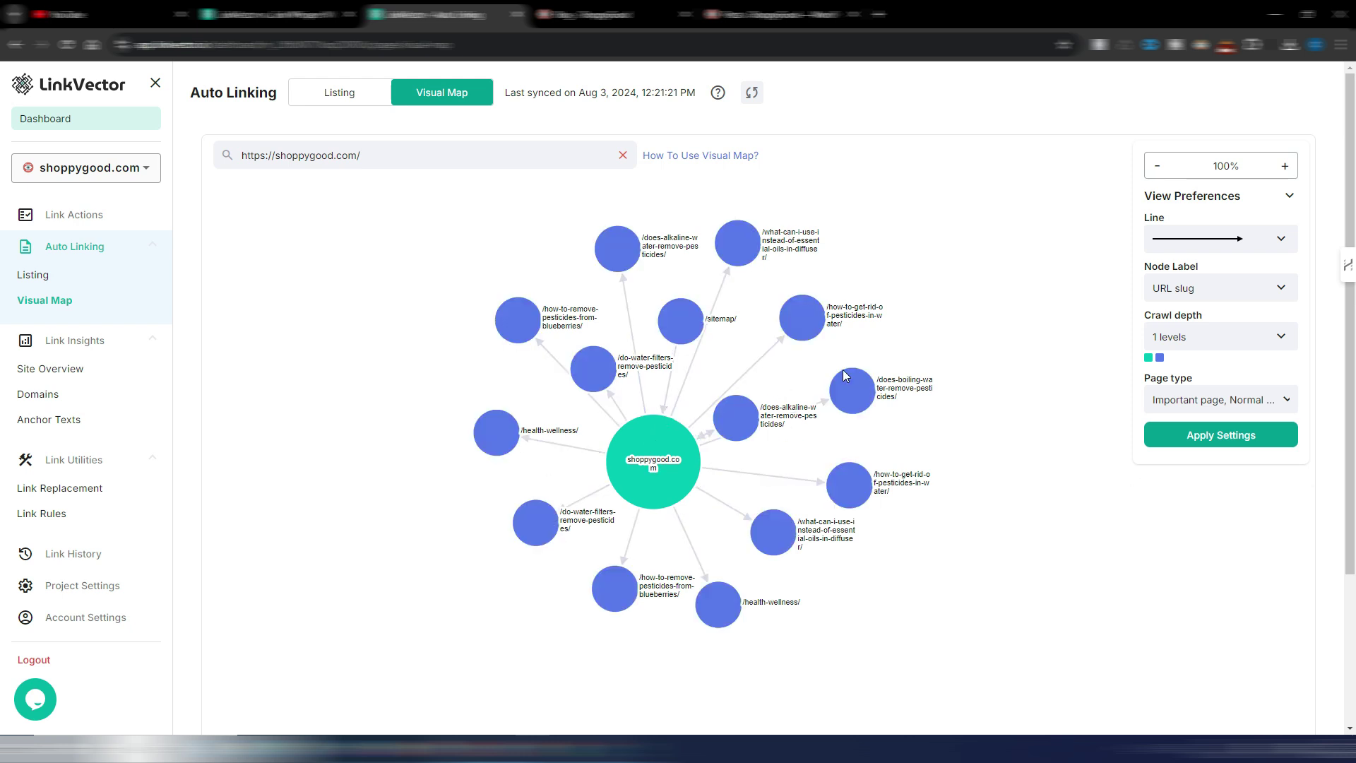
{"action": "mouse_move", "coordinate": [530, 543]}
{"action": "left_mouse_down"}
{"action": "mouse_move", "coordinate": [479, 559]}
{"action": "mouse_move", "coordinate": [463, 582]}
{"action": "left_mouse_up"}
{"action": "mouse_move", "coordinate": [502, 432]}
{"action": "left_mouse_down"}
{"action": "mouse_move", "coordinate": [367, 412]}
{"action": "mouse_move", "coordinate": [357, 389]}
{"action": "left_mouse_up"}
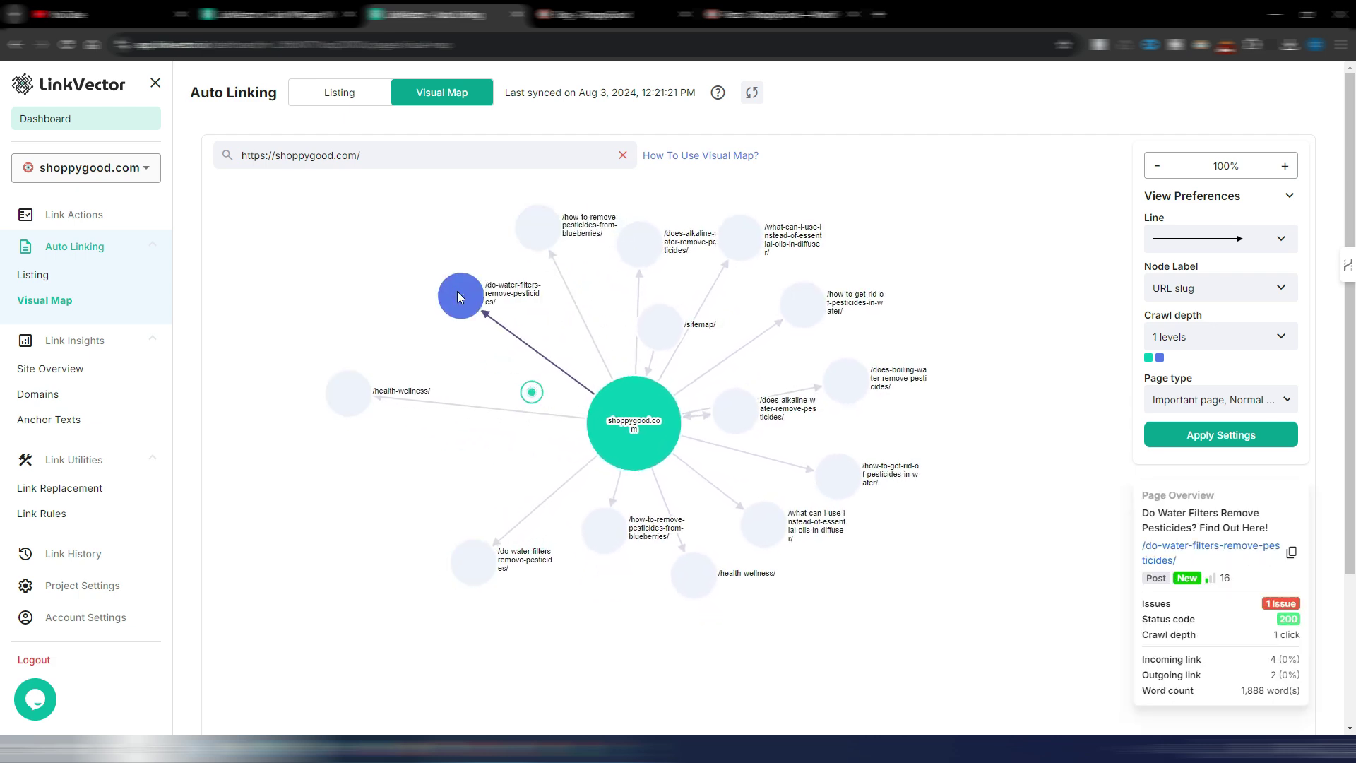
{"action": "left_click_drag", "start_coordinate": [597, 530], "coordinate": [609, 627]}
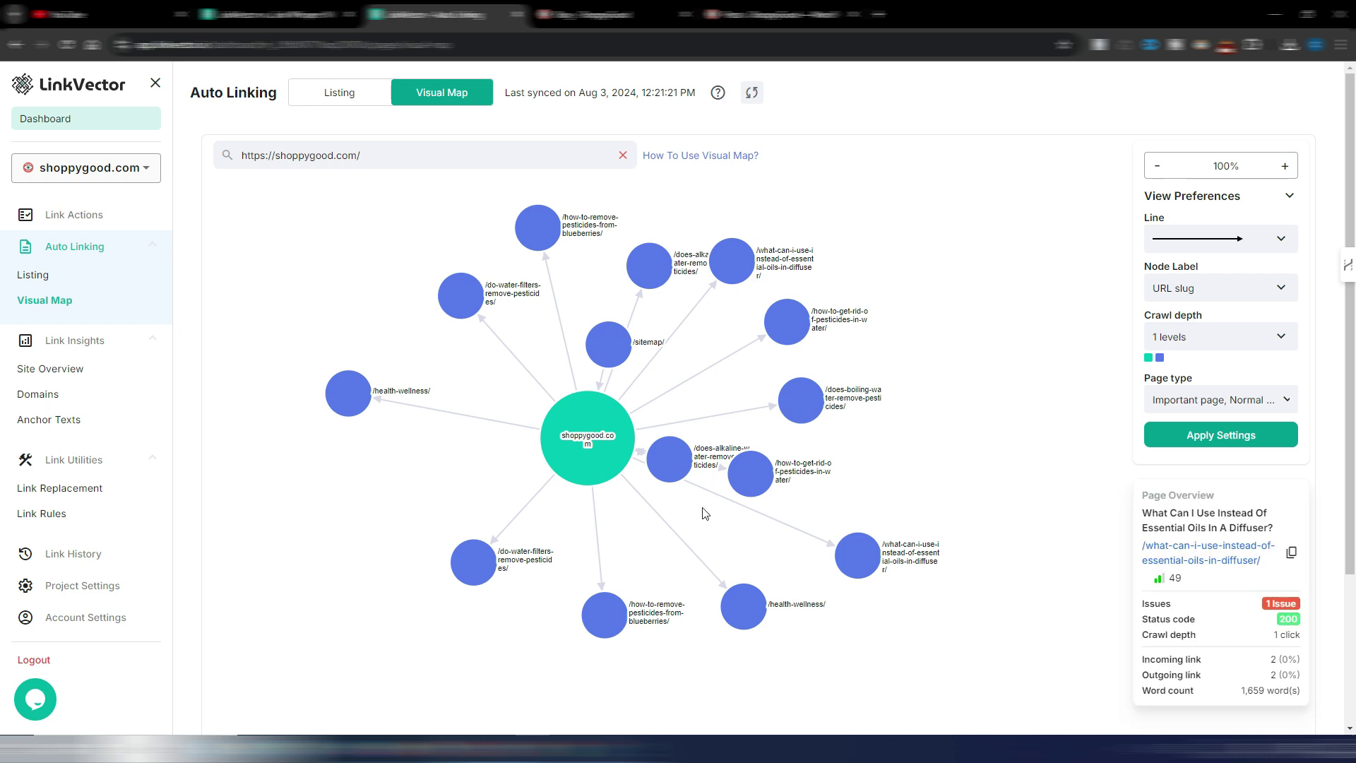
{"action": "mouse_move", "coordinate": [781, 478]}
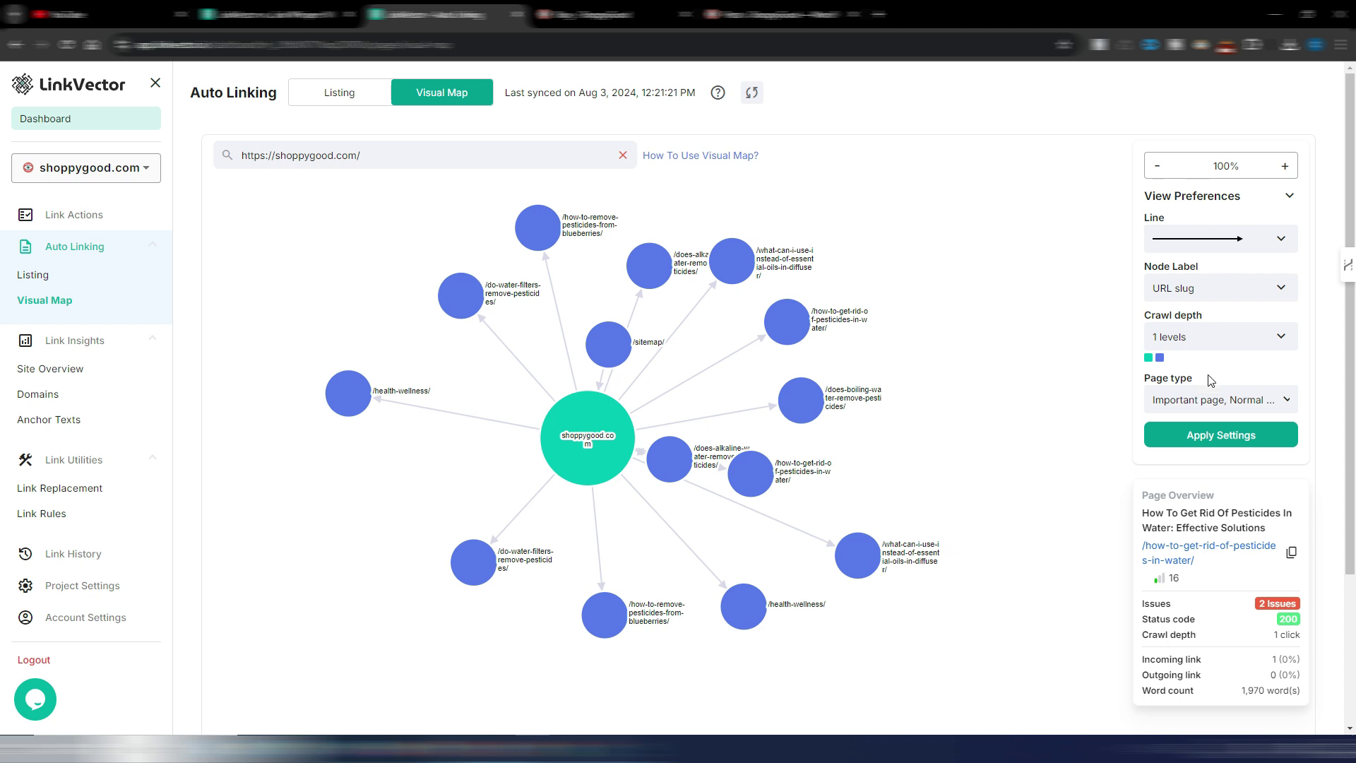
- Check the crawl depth and node label options, and apply all page types, including orphan pages, to the visual map
{"action": "left_click", "coordinate": [1234, 336]}
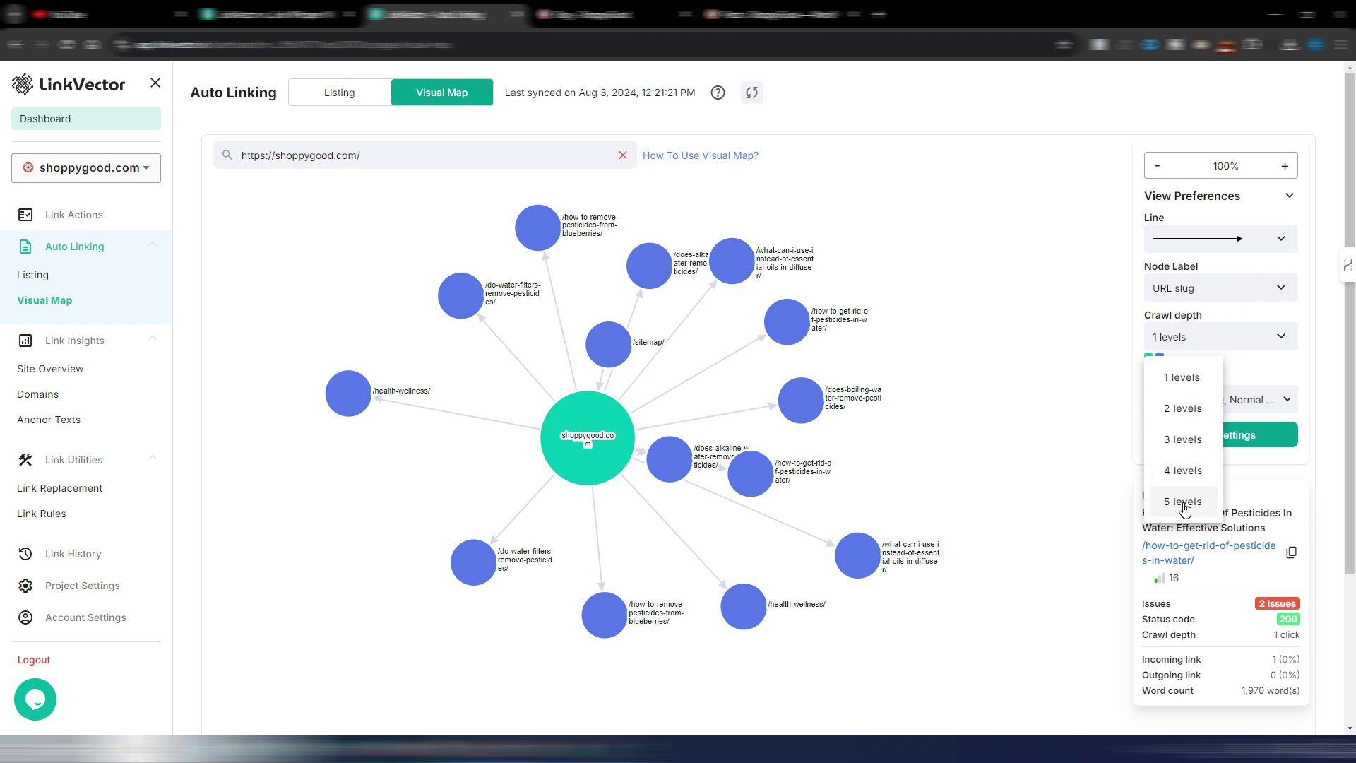
{"action": "left_click", "coordinate": [1096, 335]}
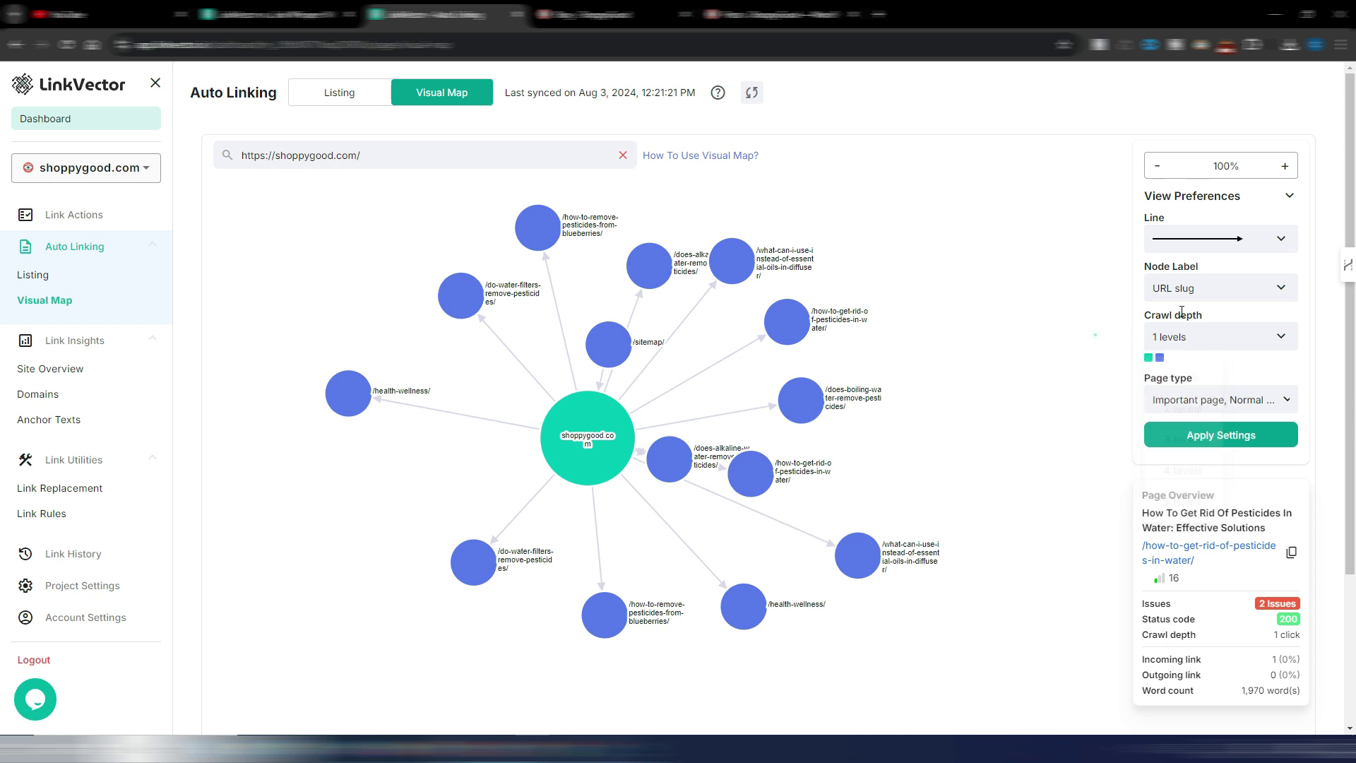
{"action": "left_click", "coordinate": [1242, 289]}
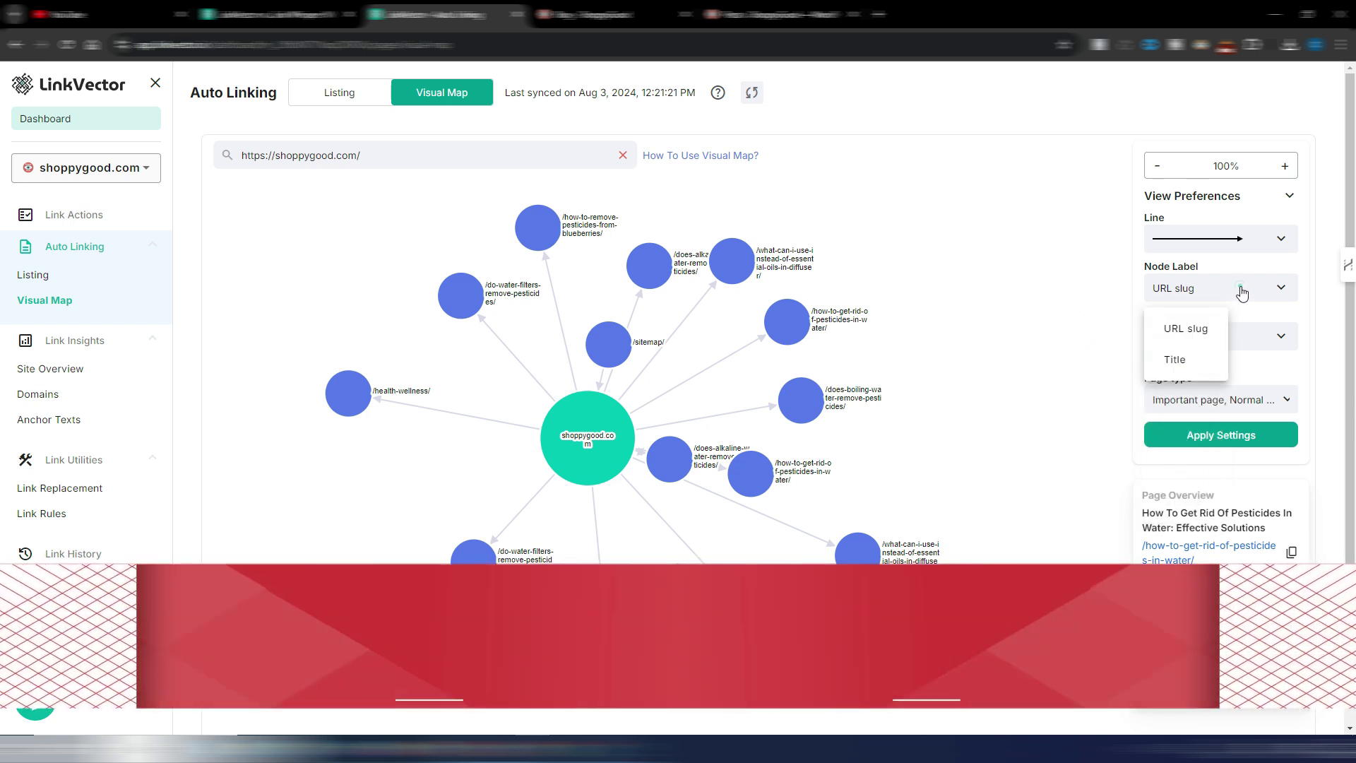
{"action": "left_click", "coordinate": [1242, 288]}
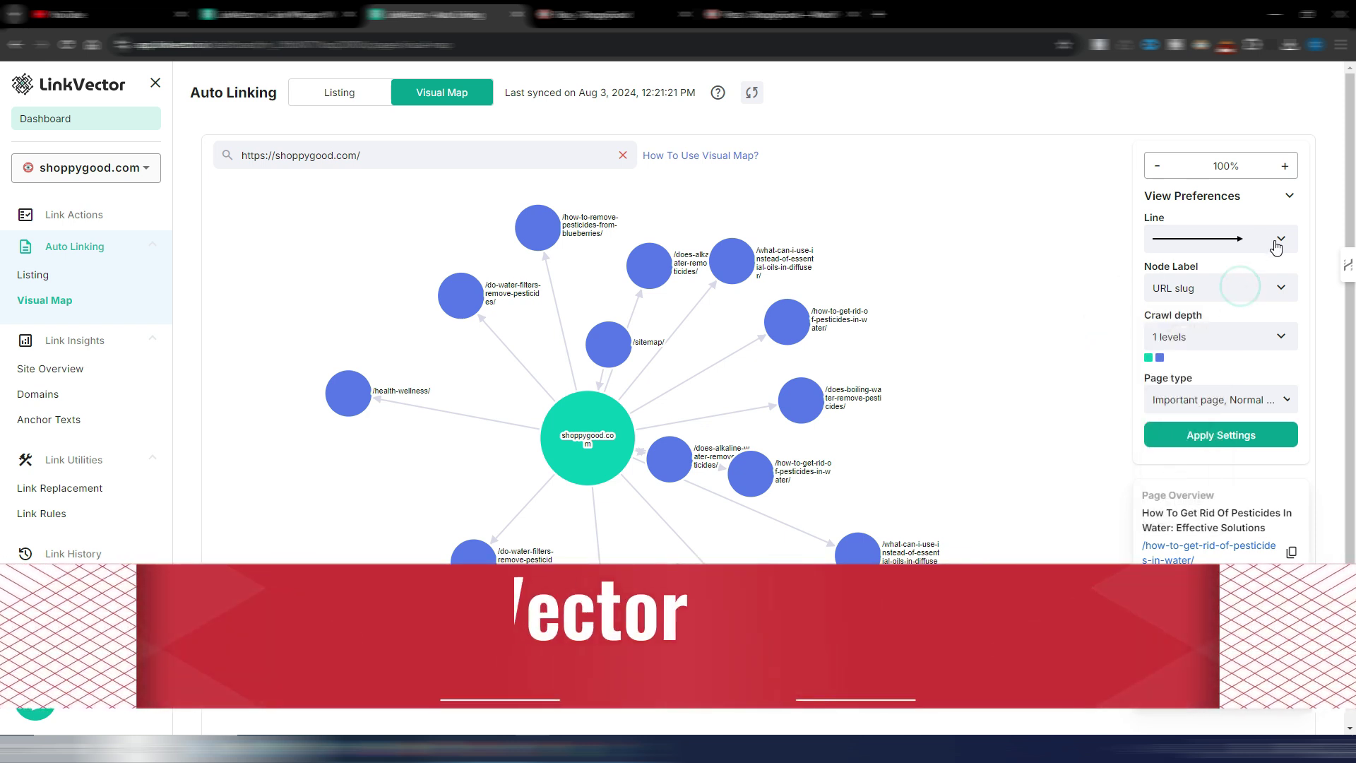
{"action": "left_click", "coordinate": [1256, 399]}
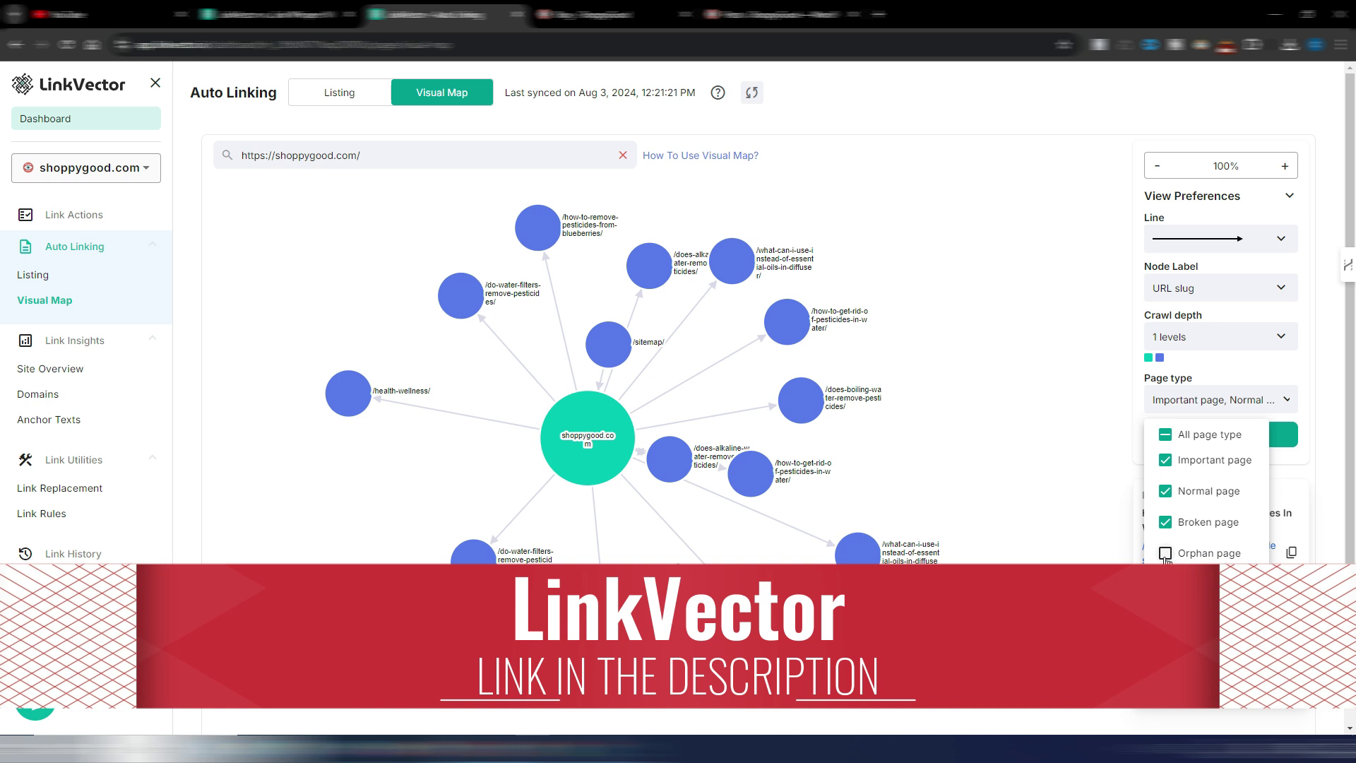
{"action": "left_click", "coordinate": [1107, 395]}
{"action": "left_click", "coordinate": [1222, 436]}
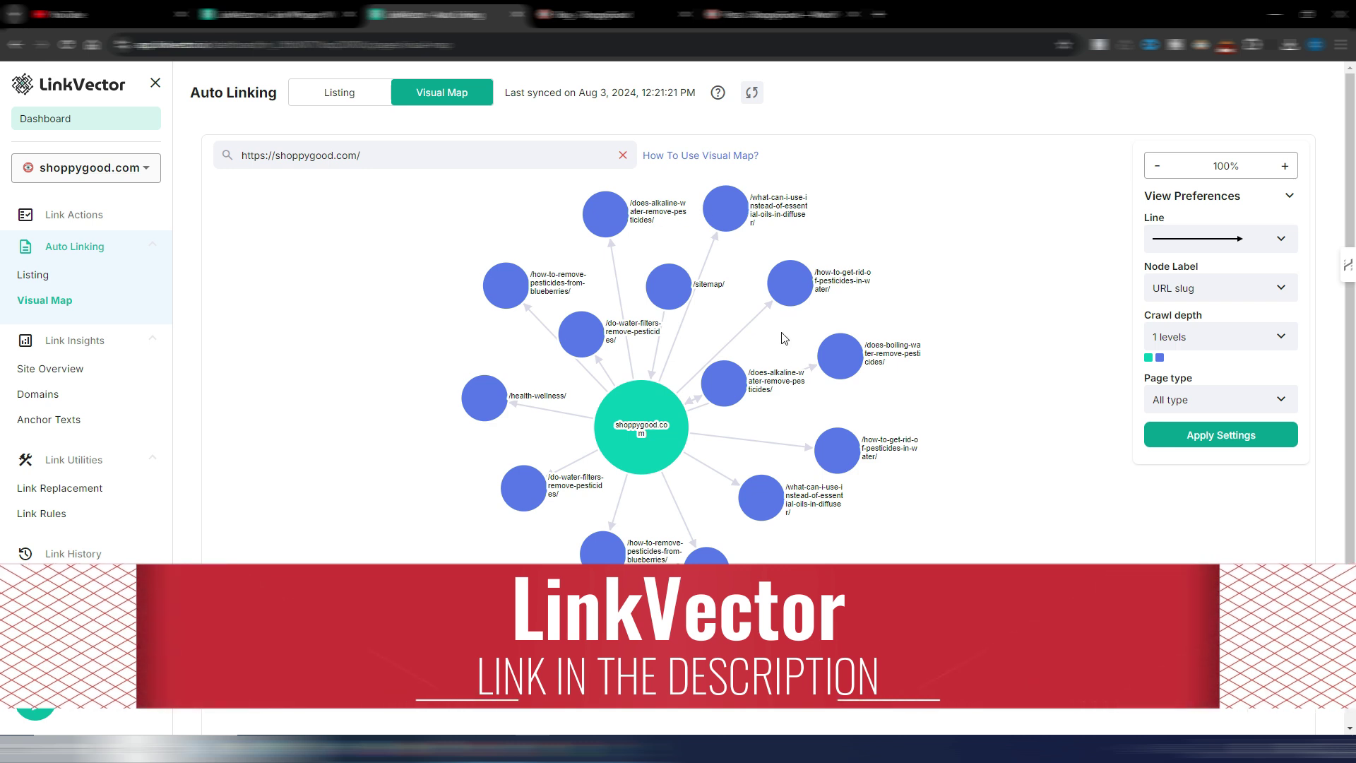
- Focus the visual map on the /what-can-i-use-instead-of-essential-oils-in-diffuser/ page and return to the homepage map
{"action": "left_click", "coordinate": [728, 210]}
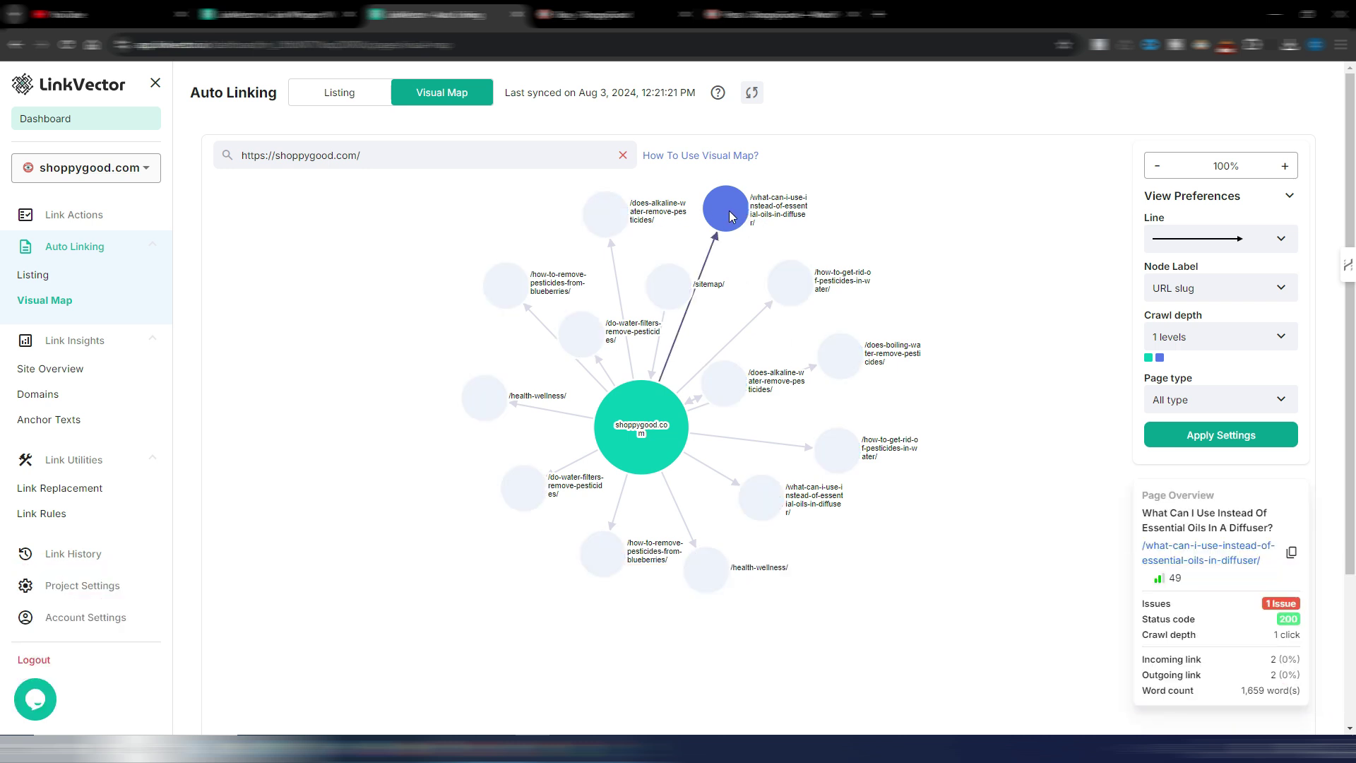
{"action": "left_click", "coordinate": [729, 214]}
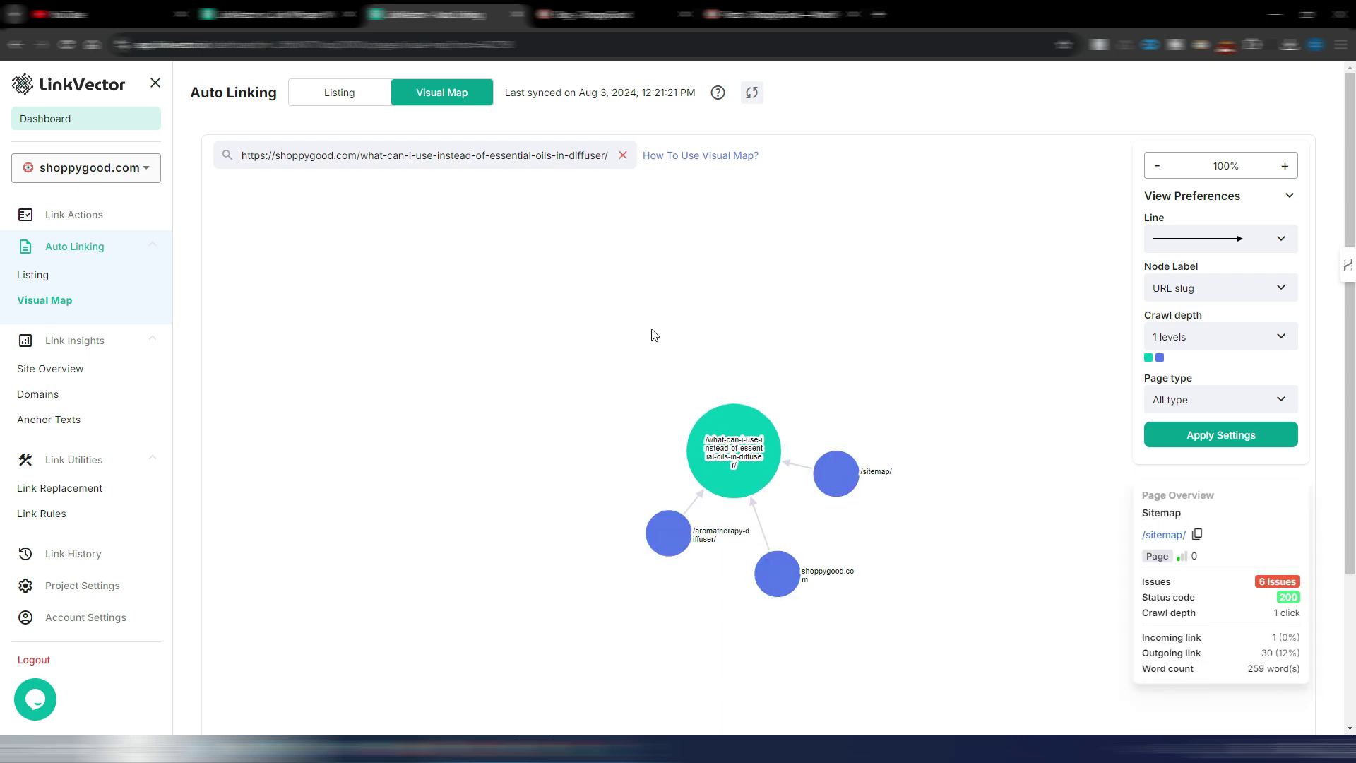
{"action": "left_click", "coordinate": [623, 155]}
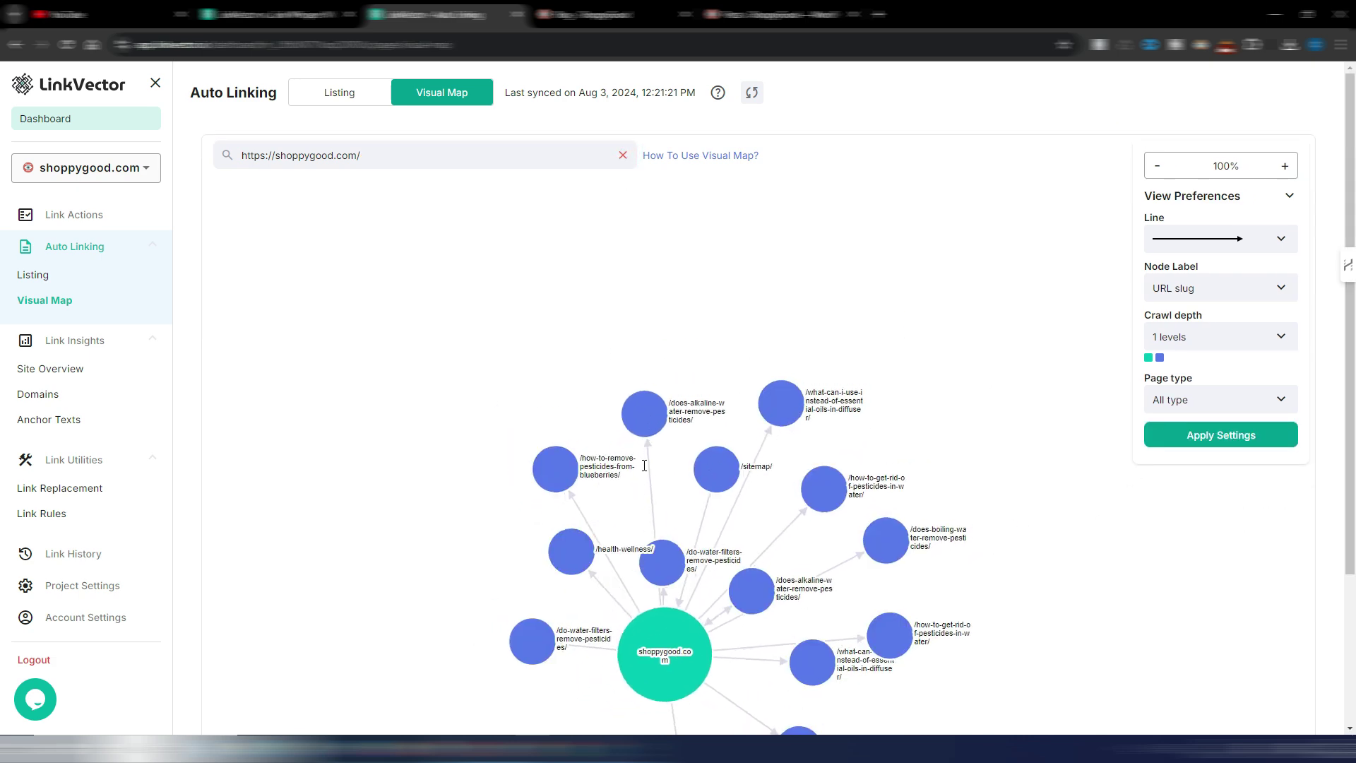
{"action": "left_click", "coordinate": [1009, 558]}
{"action": "left_click", "coordinate": [218, 217]}
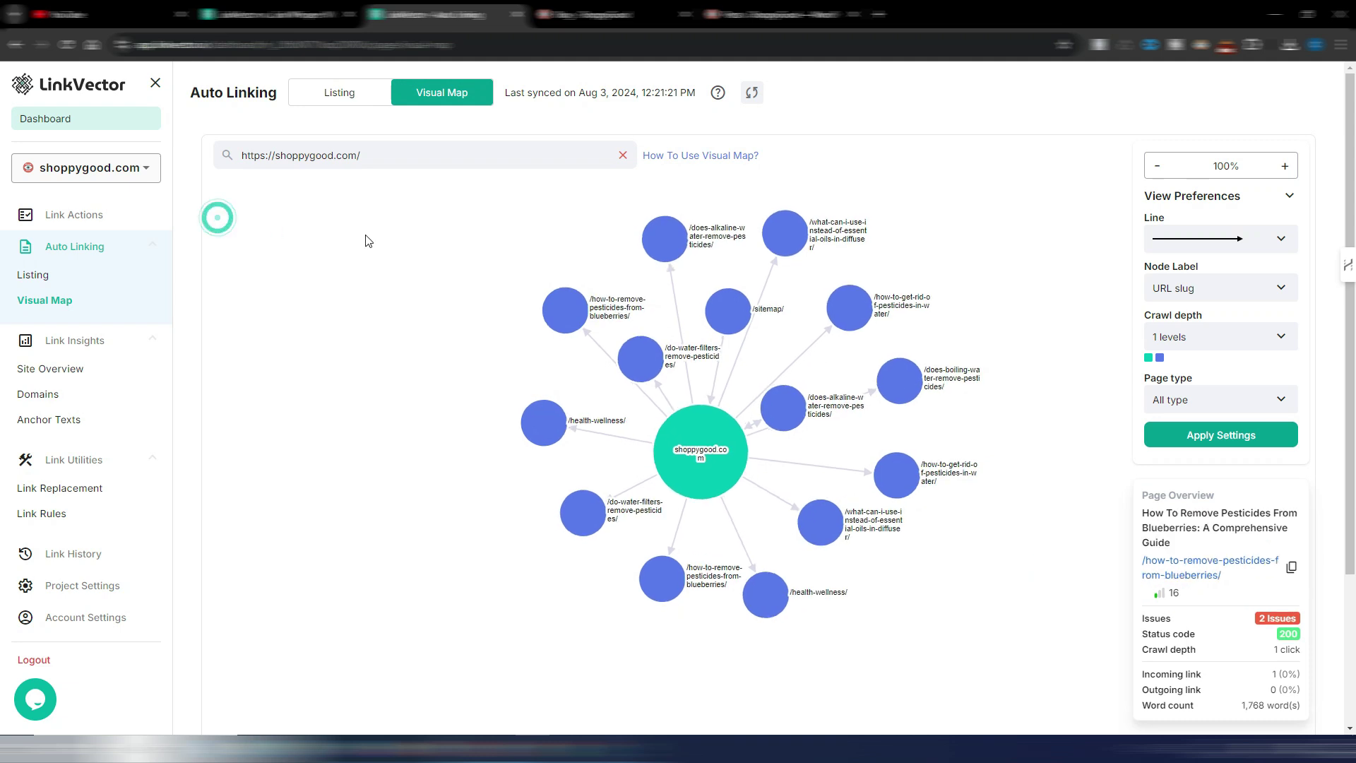
{"action": "left_click", "coordinate": [102, 172]}
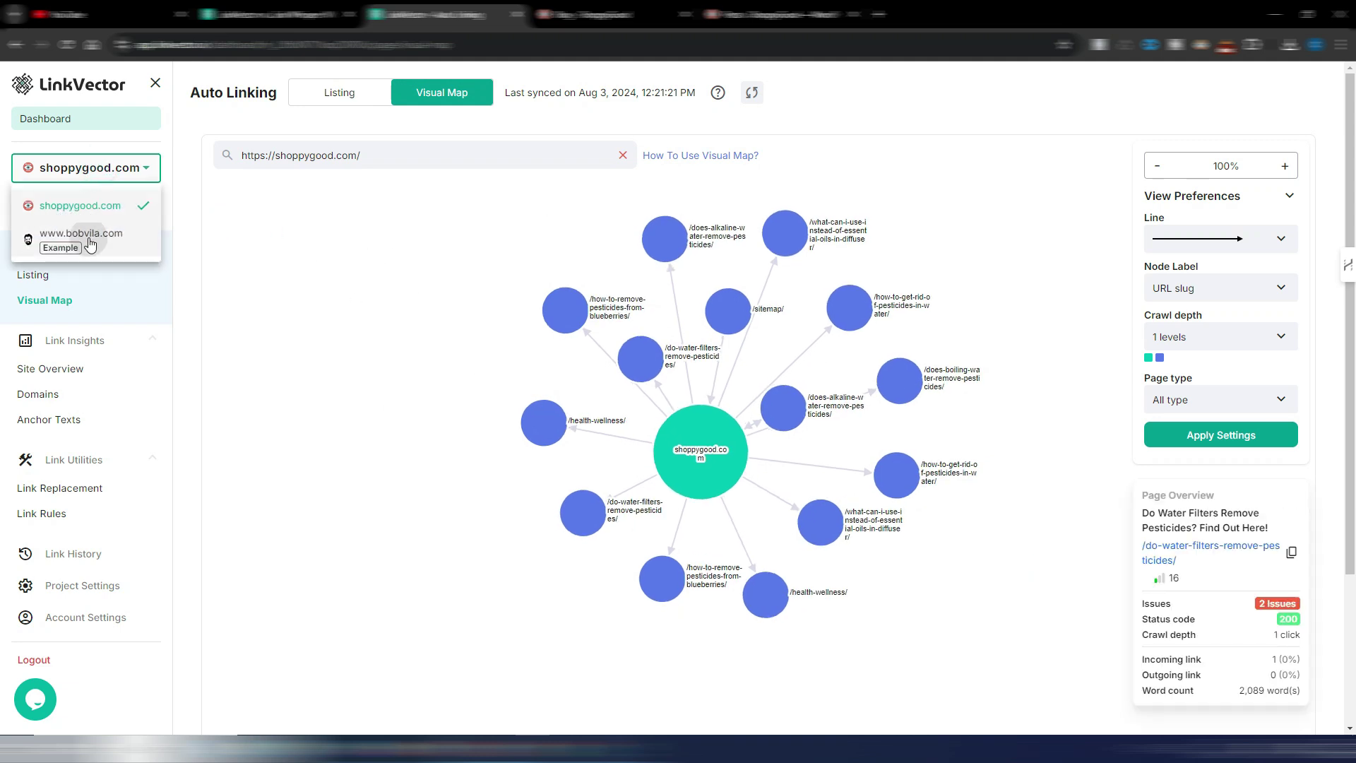
{"action": "left_click", "coordinate": [81, 234]}
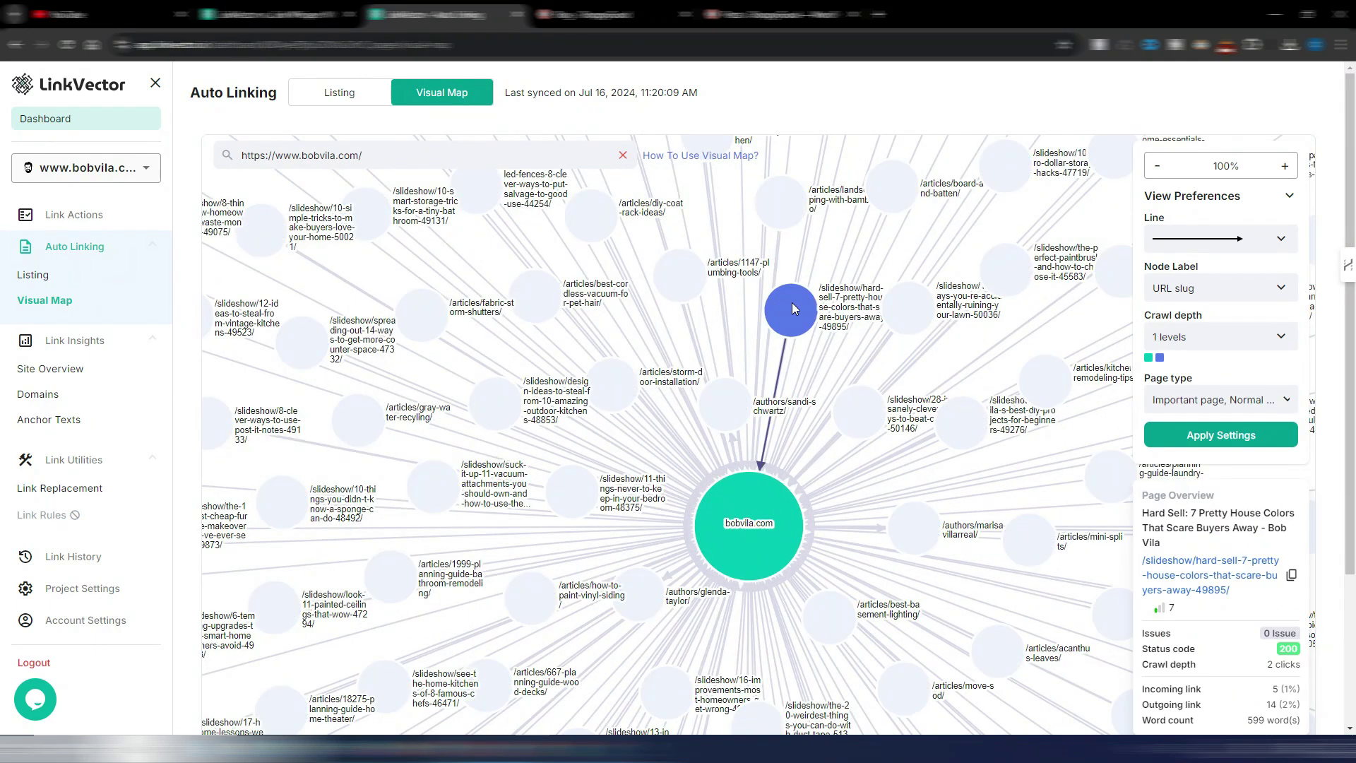
{"action": "left_click", "coordinate": [791, 303]}
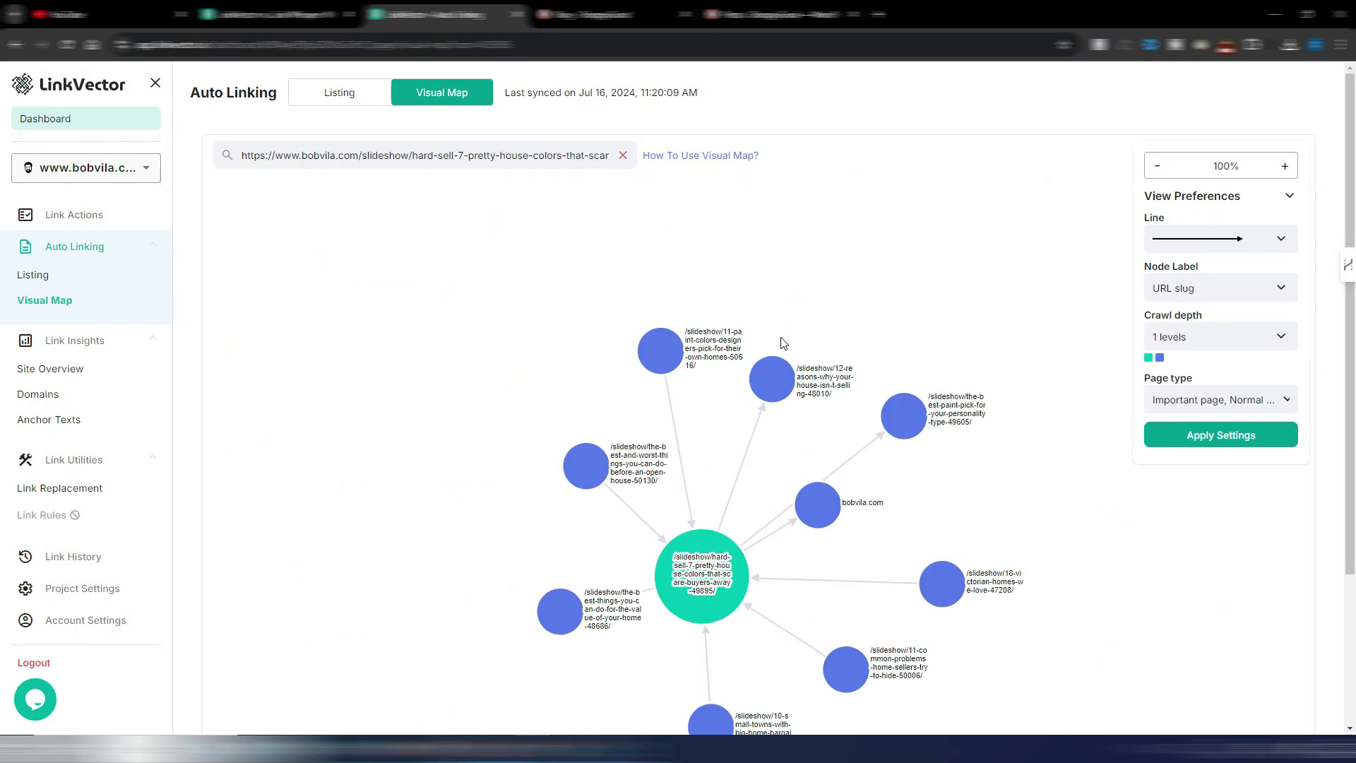
- Inspect the nodes linked to the slideshow page and refocus the visual map on the /slideshow/11-paint-colors-designers-pick page
{"action": "left_click", "coordinate": [604, 487]}
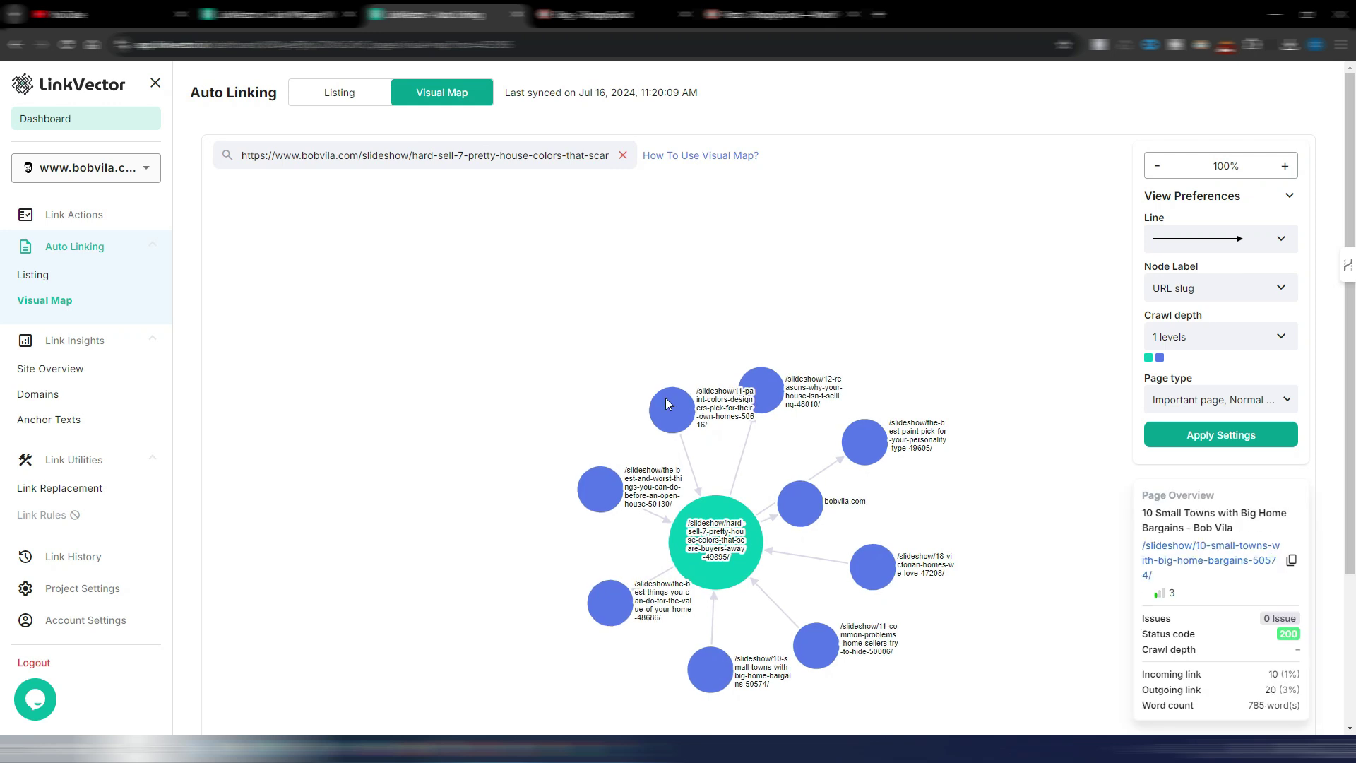
{"action": "left_click", "coordinate": [611, 604]}
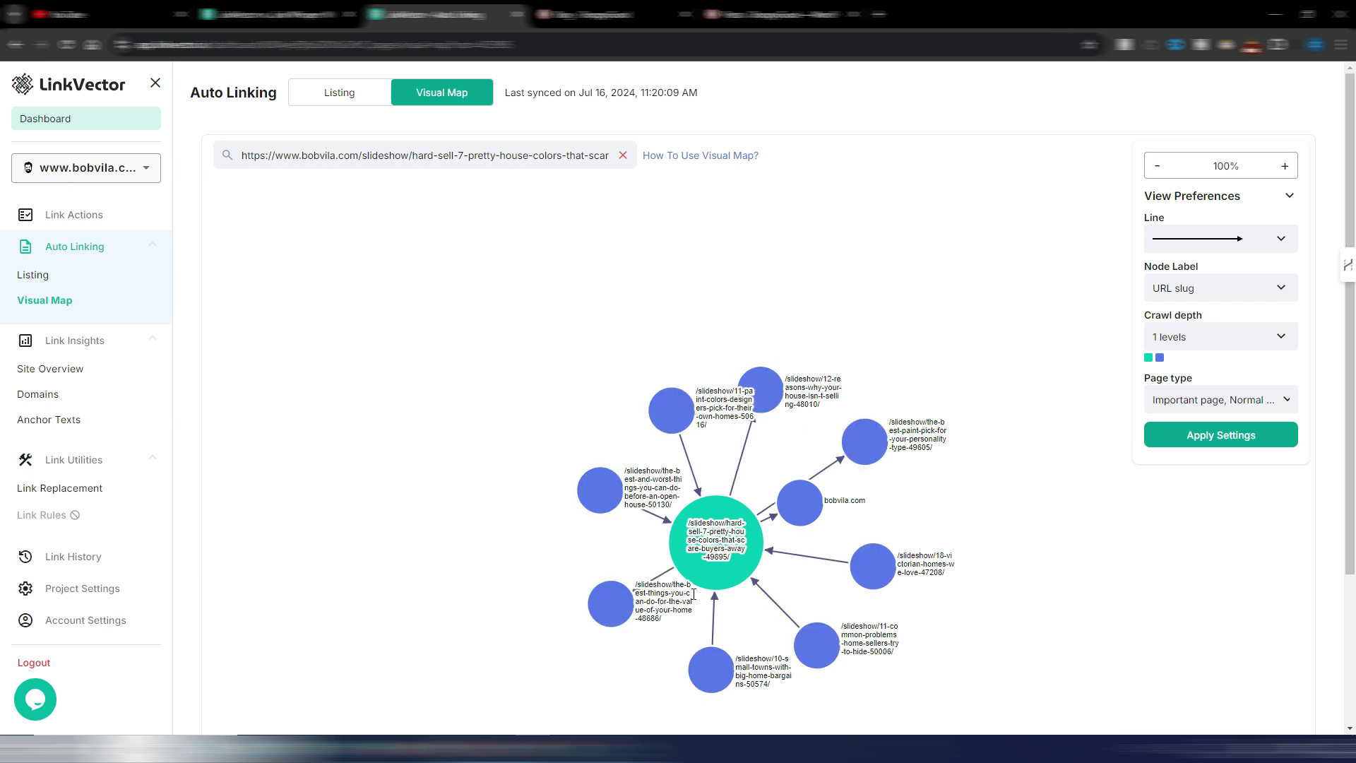
{"action": "left_click", "coordinate": [702, 563]}
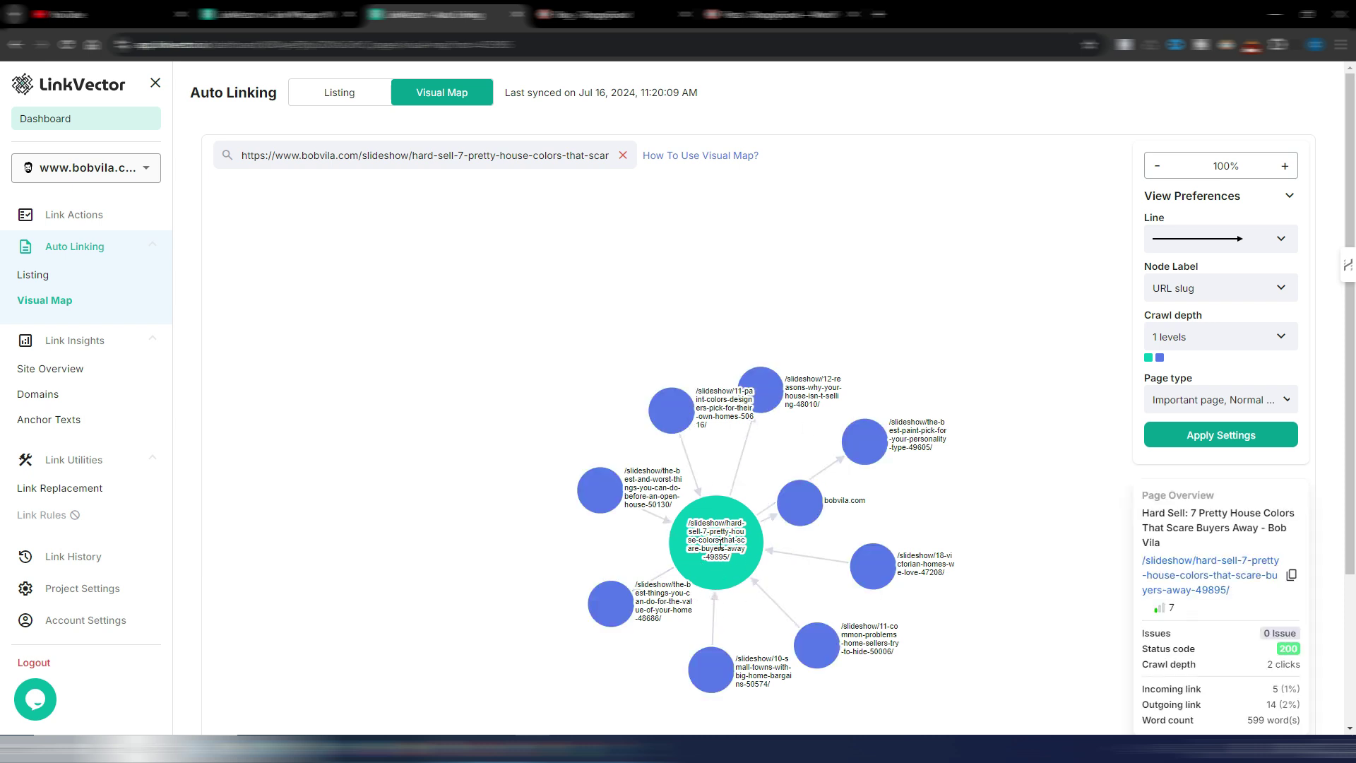
{"action": "left_click", "coordinate": [677, 417]}
{"action": "double_click", "coordinate": [677, 416]}
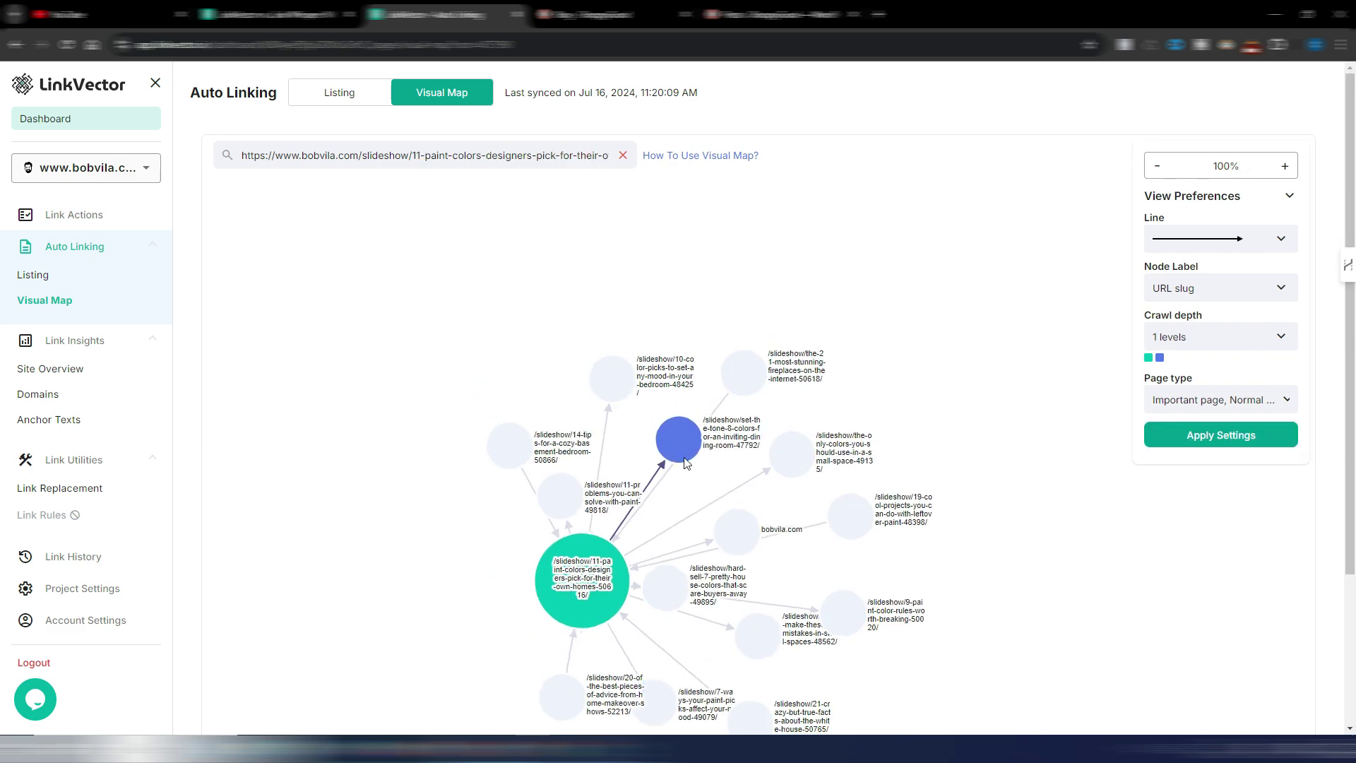
- Switch back to the shoppygood.com project and check the "How to Remove Pesticides from Blueberries" entry in the Auto Linking listing
{"action": "left_click", "coordinate": [892, 510]}
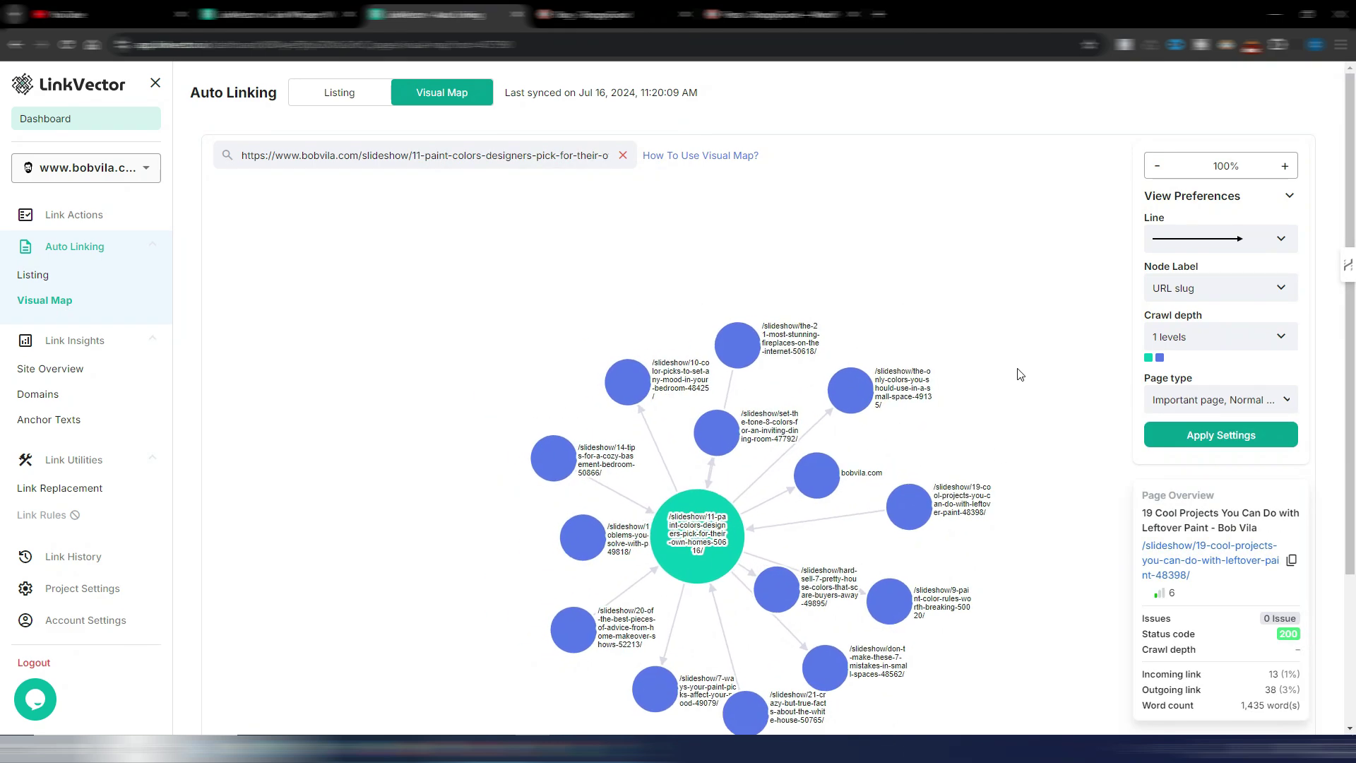
{"action": "left_click", "coordinate": [98, 167]}
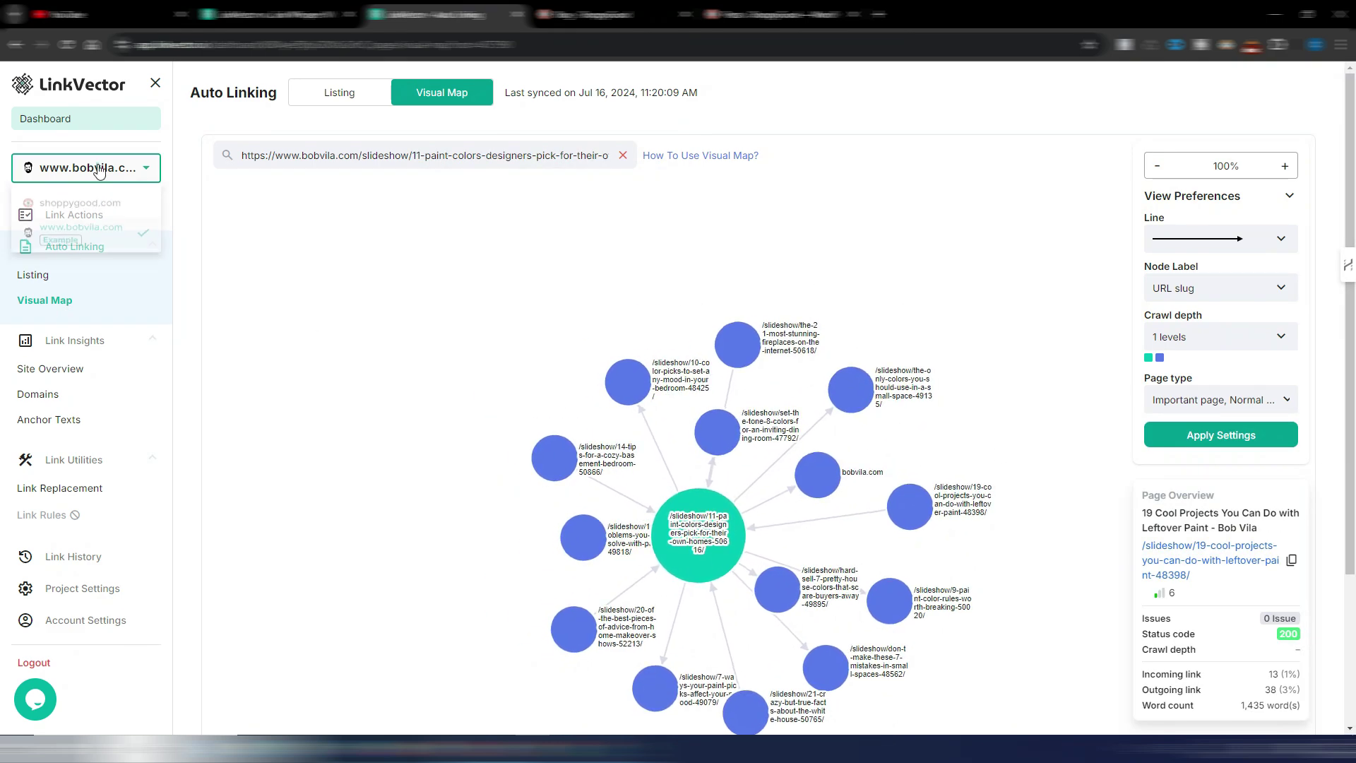
{"action": "left_click", "coordinate": [74, 204]}
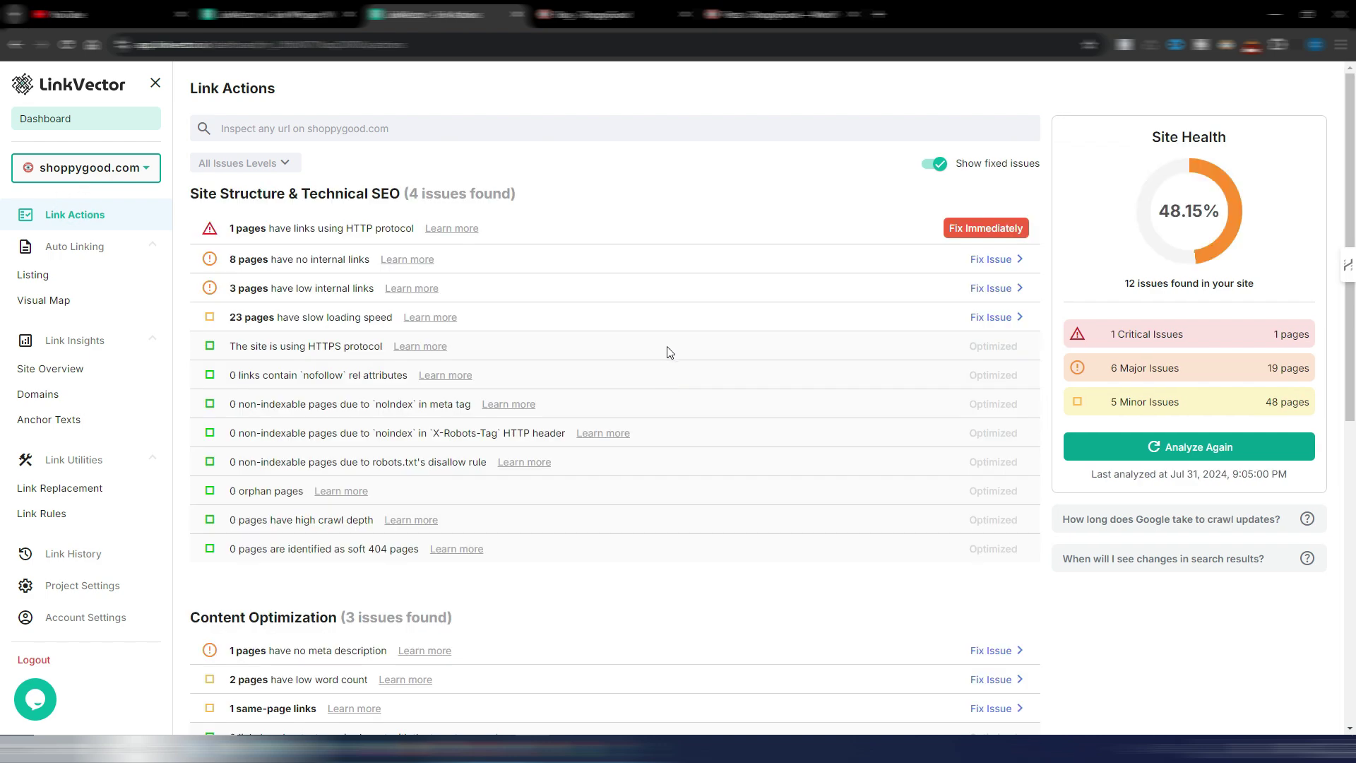
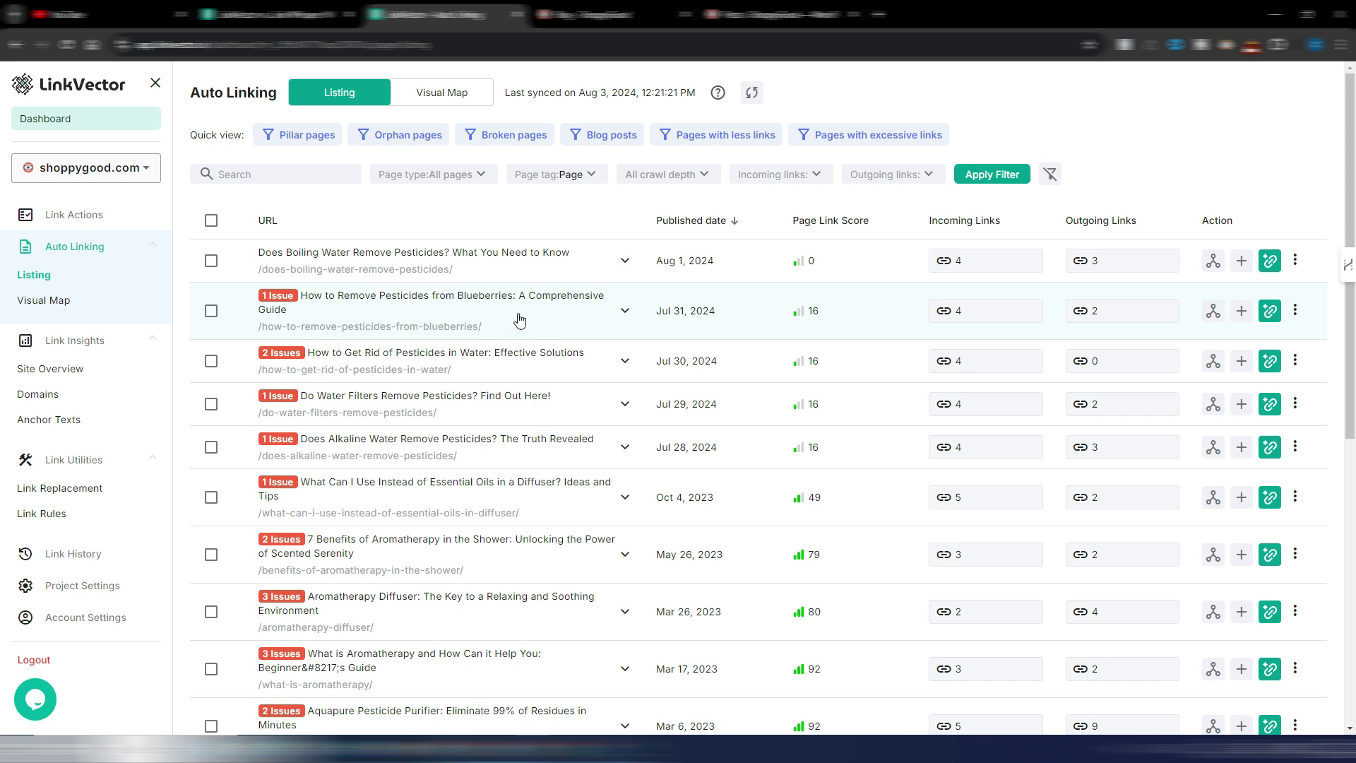
{"action": "left_click", "coordinate": [625, 315]}
{"action": "left_click", "coordinate": [625, 315]}
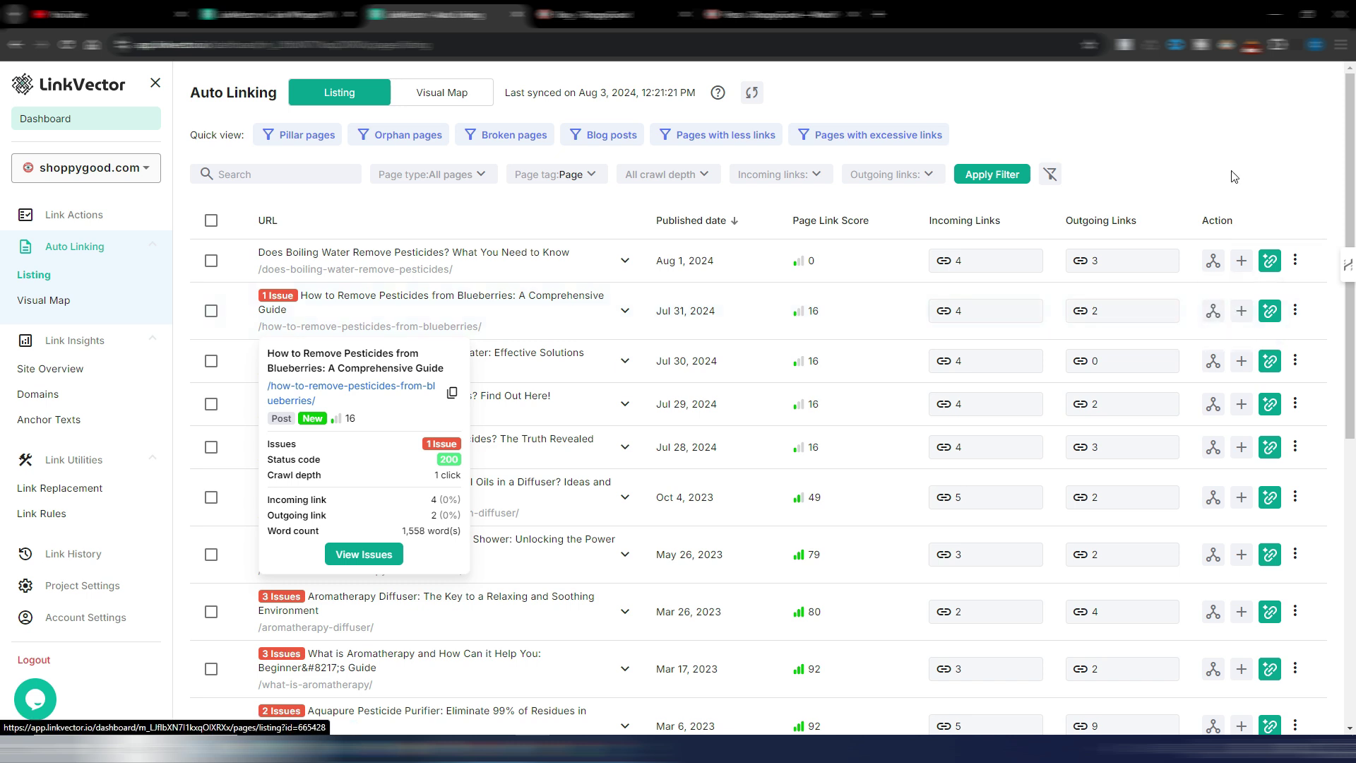
- Add the suggested "Commercial fruit washes" outgoing link to the /how-to-remove-pesticides-from-blueberries/ page
{"action": "left_click", "coordinate": [1213, 313]}
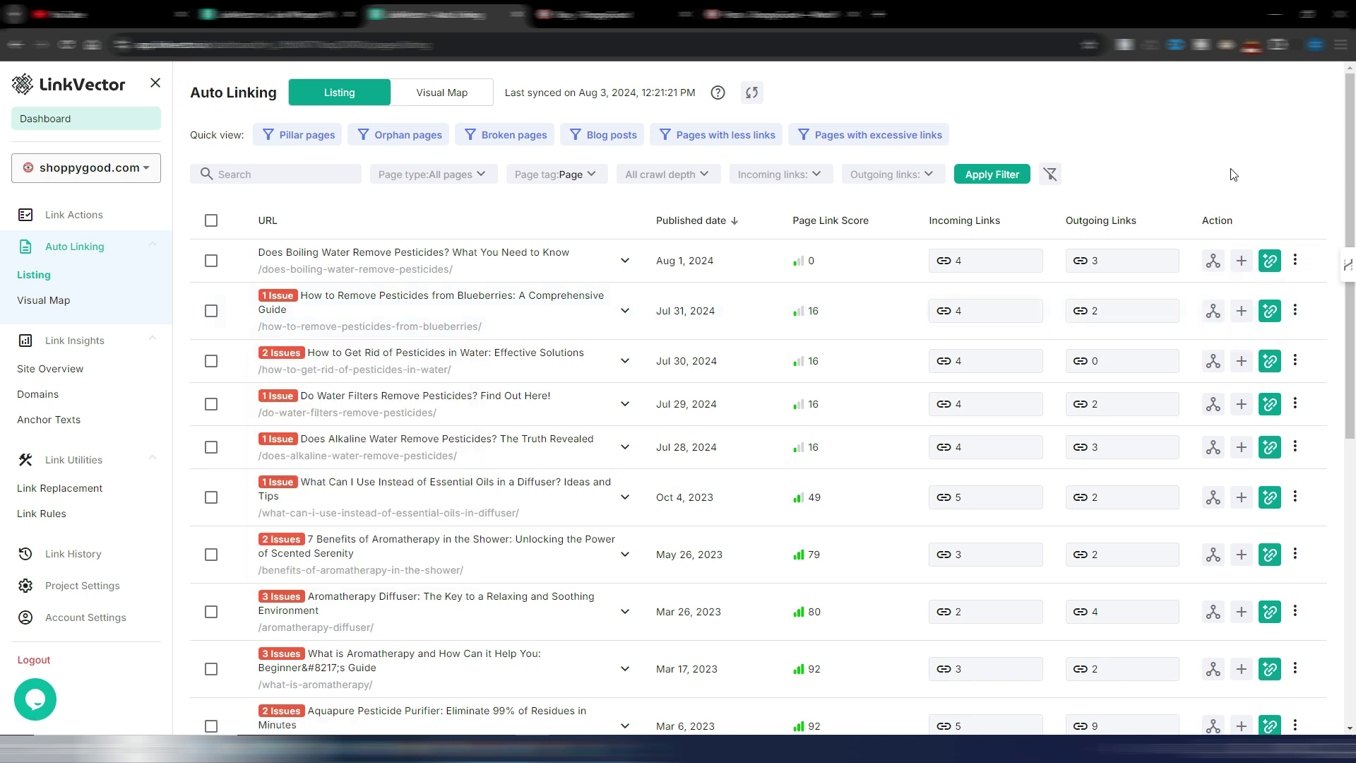
{"action": "left_click", "coordinate": [1243, 314]}
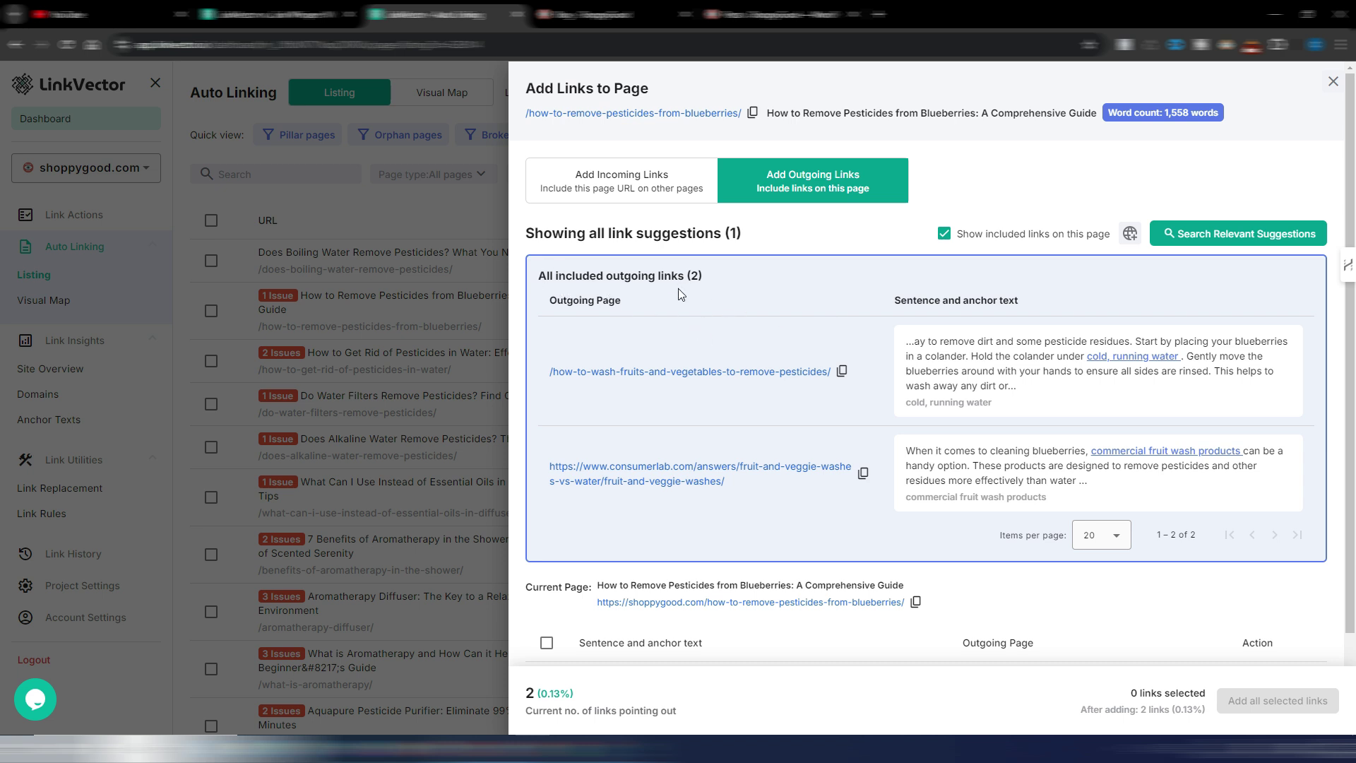
{"action": "scroll", "coordinate": [902, 363], "scroll_direction": "down", "scroll_amount": 3}
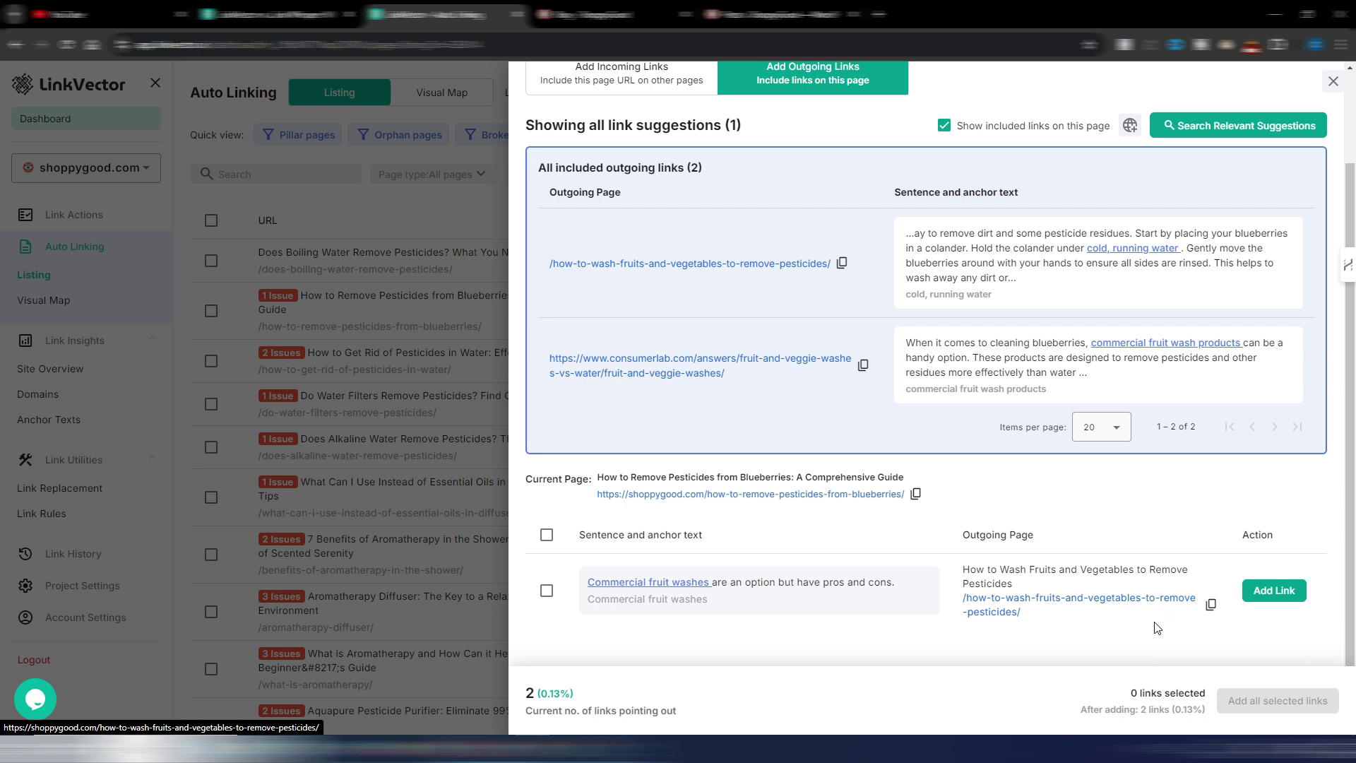
{"action": "left_click", "coordinate": [1279, 597]}
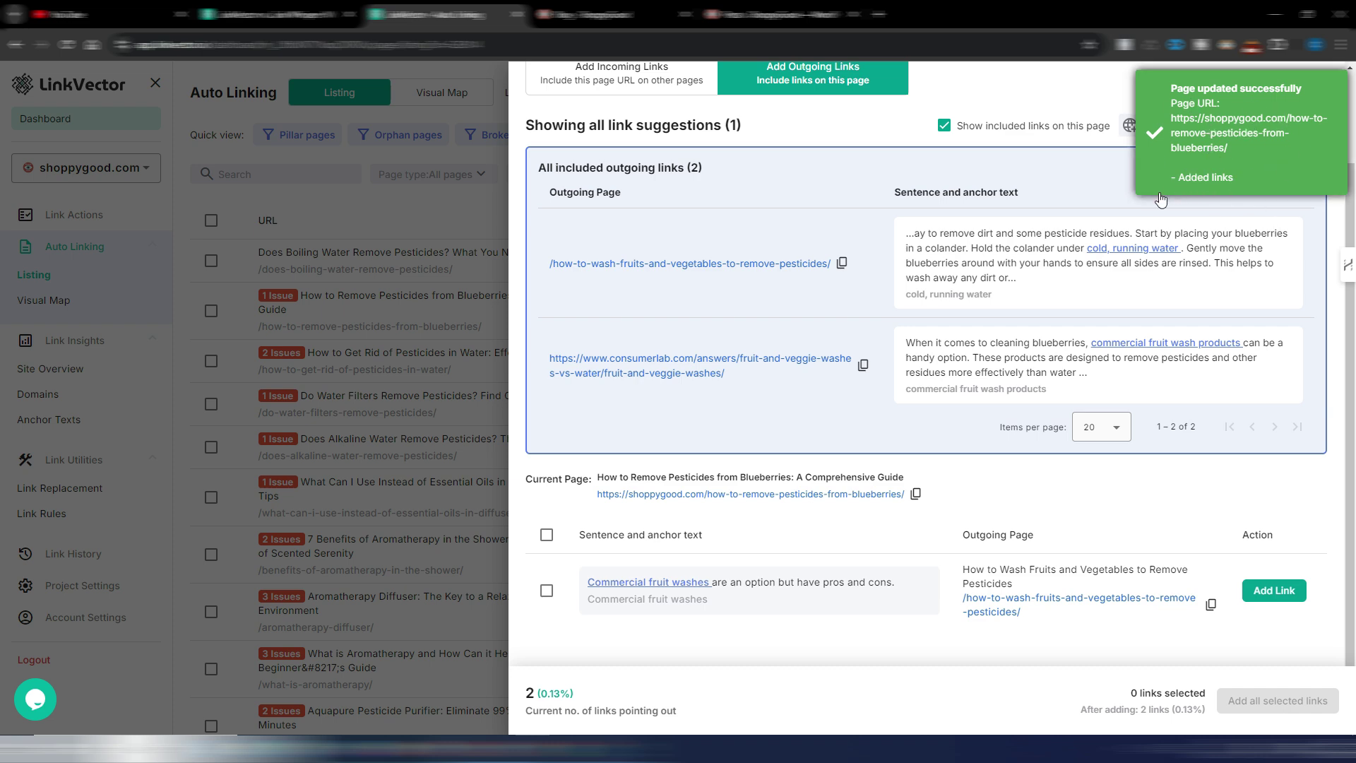
- Review the included incoming links and incoming link suggestions for the blueberries page, and return to the listing
{"action": "scroll", "coordinate": [762, 263], "scroll_direction": "up", "scroll_amount": 1}
{"action": "scroll", "coordinate": [762, 262], "scroll_direction": "up", "scroll_amount": 2}
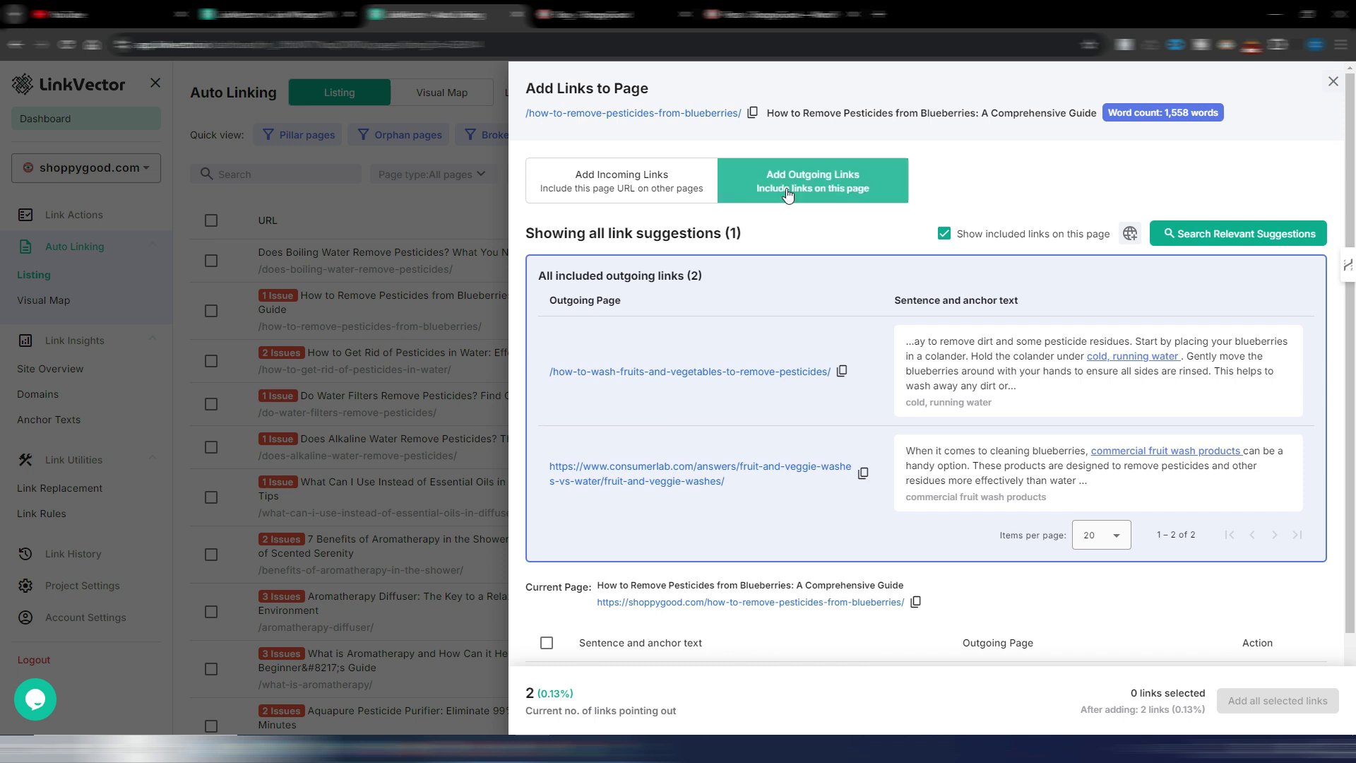
{"action": "left_click", "coordinate": [623, 177]}
{"action": "scroll", "coordinate": [852, 334], "scroll_direction": "down", "scroll_amount": 2}
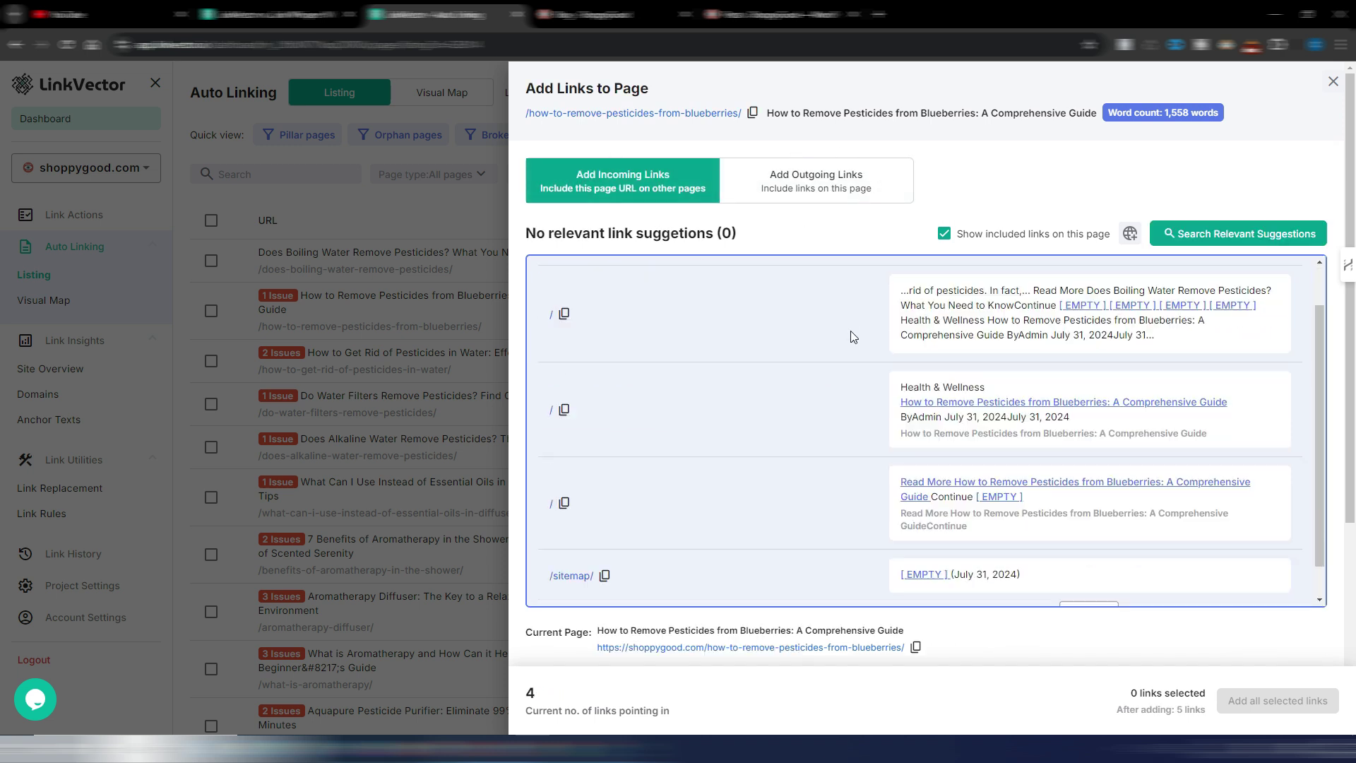
{"action": "scroll", "coordinate": [850, 332], "scroll_direction": "up", "scroll_amount": 2}
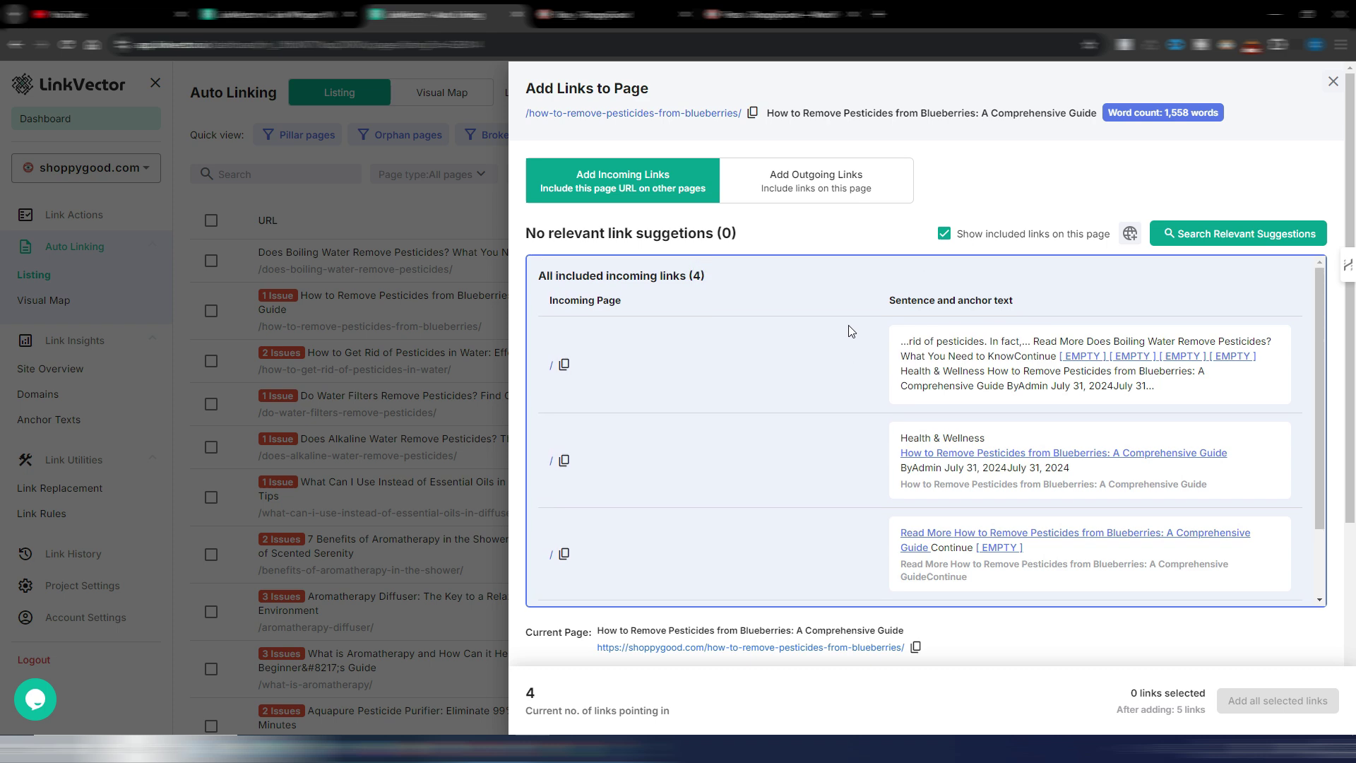
{"action": "scroll", "coordinate": [761, 648], "scroll_direction": "down", "scroll_amount": 3}
{"action": "scroll", "coordinate": [763, 648], "scroll_direction": "down", "scroll_amount": 3}
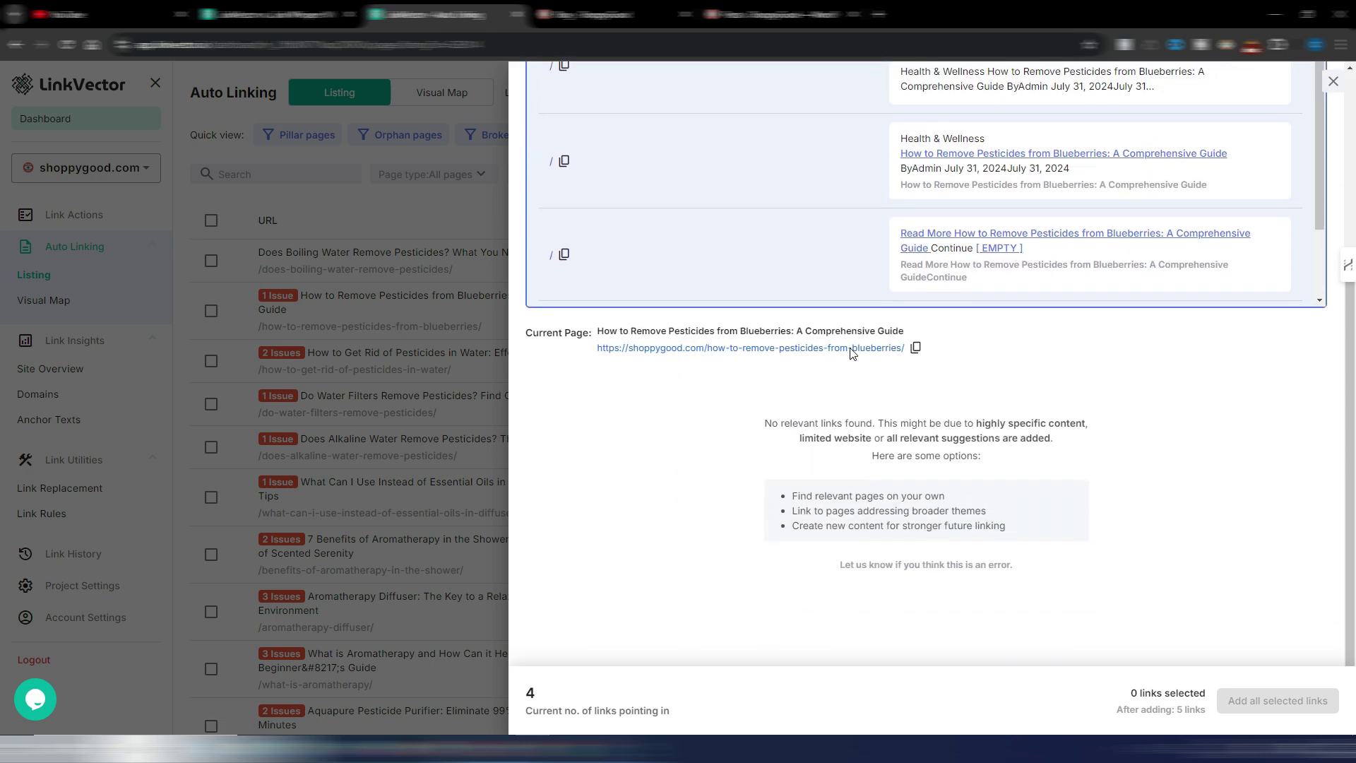
{"action": "scroll", "coordinate": [854, 353], "scroll_direction": "up", "scroll_amount": 2}
{"action": "key", "text": "Escape"}
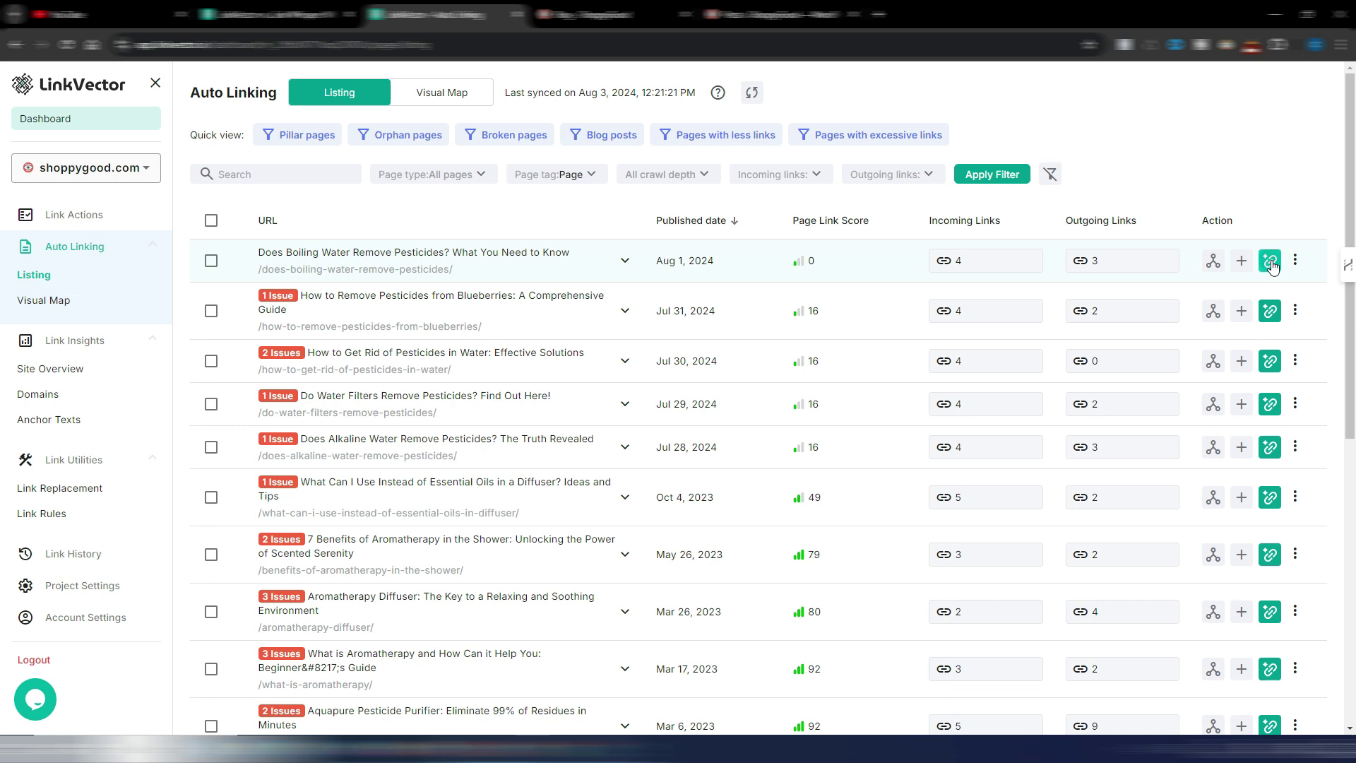
- Check the link direction options and apply auto linking with both links to the /does-boiling-water-remove-pesticides/ page
{"action": "left_click", "coordinate": [1271, 263]}
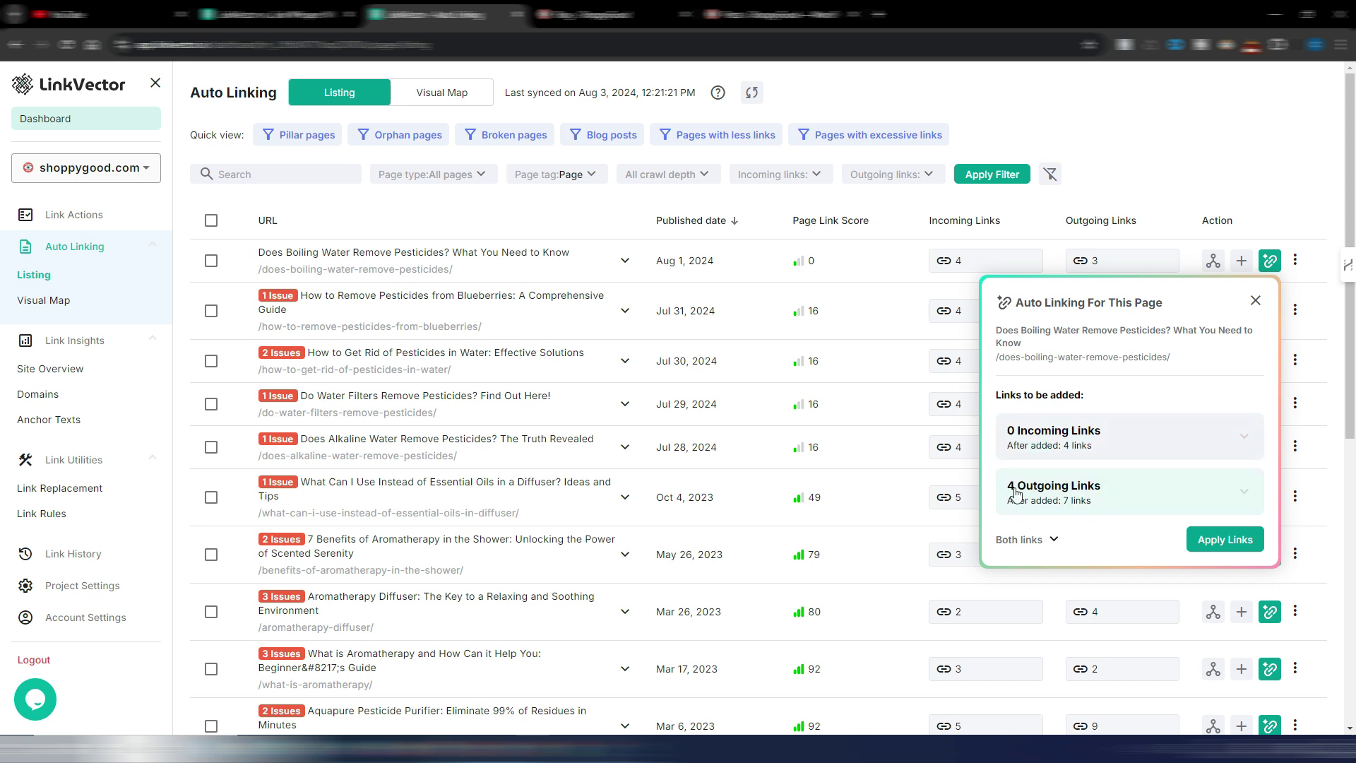
{"action": "left_click", "coordinate": [1055, 540]}
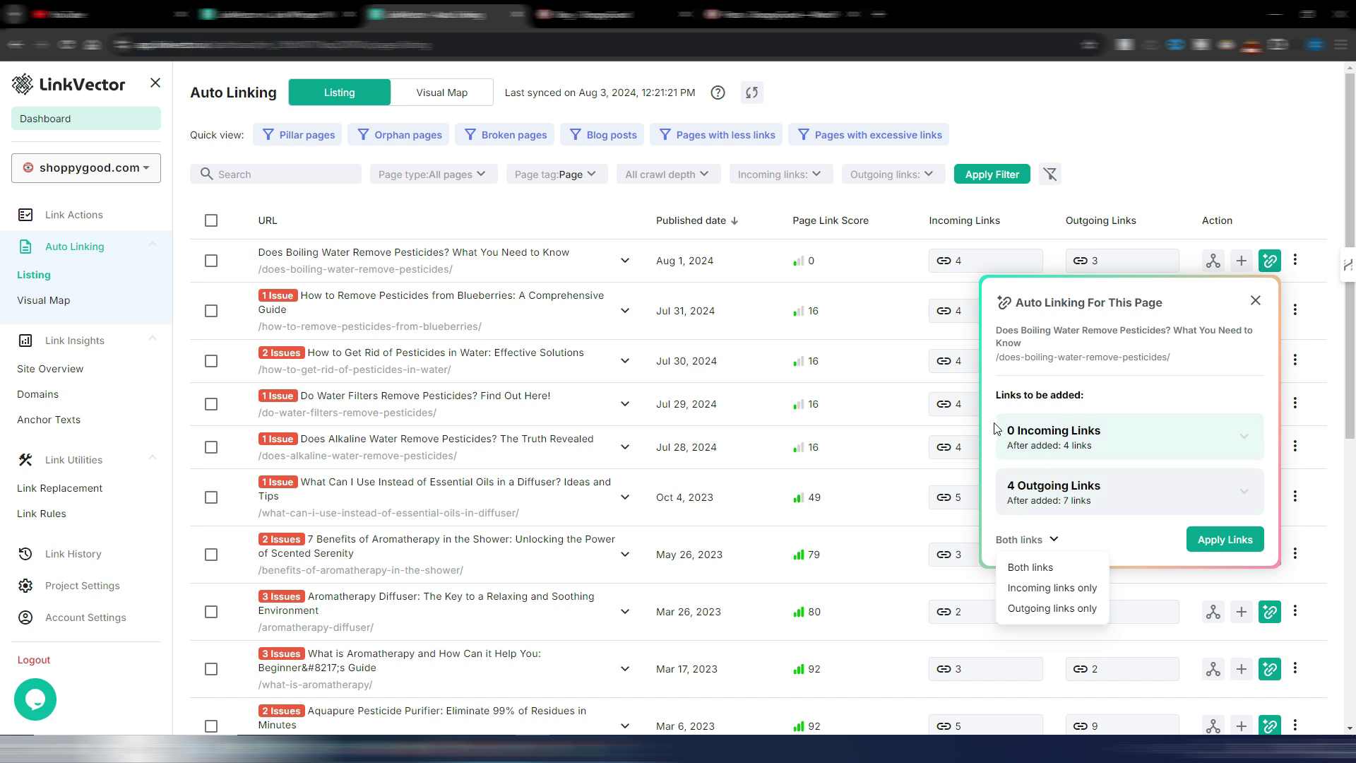
{"action": "left_click", "coordinate": [1153, 548]}
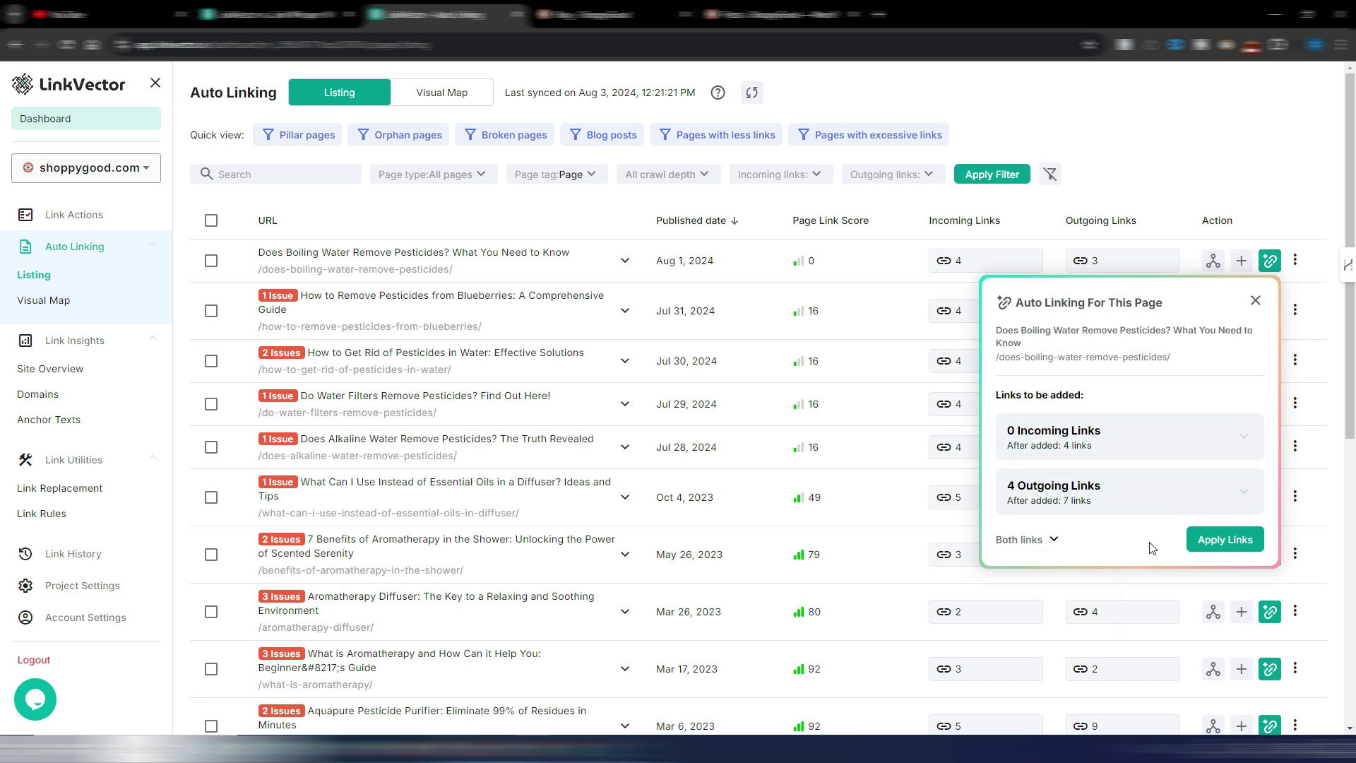
{"action": "left_click", "coordinate": [1224, 547]}
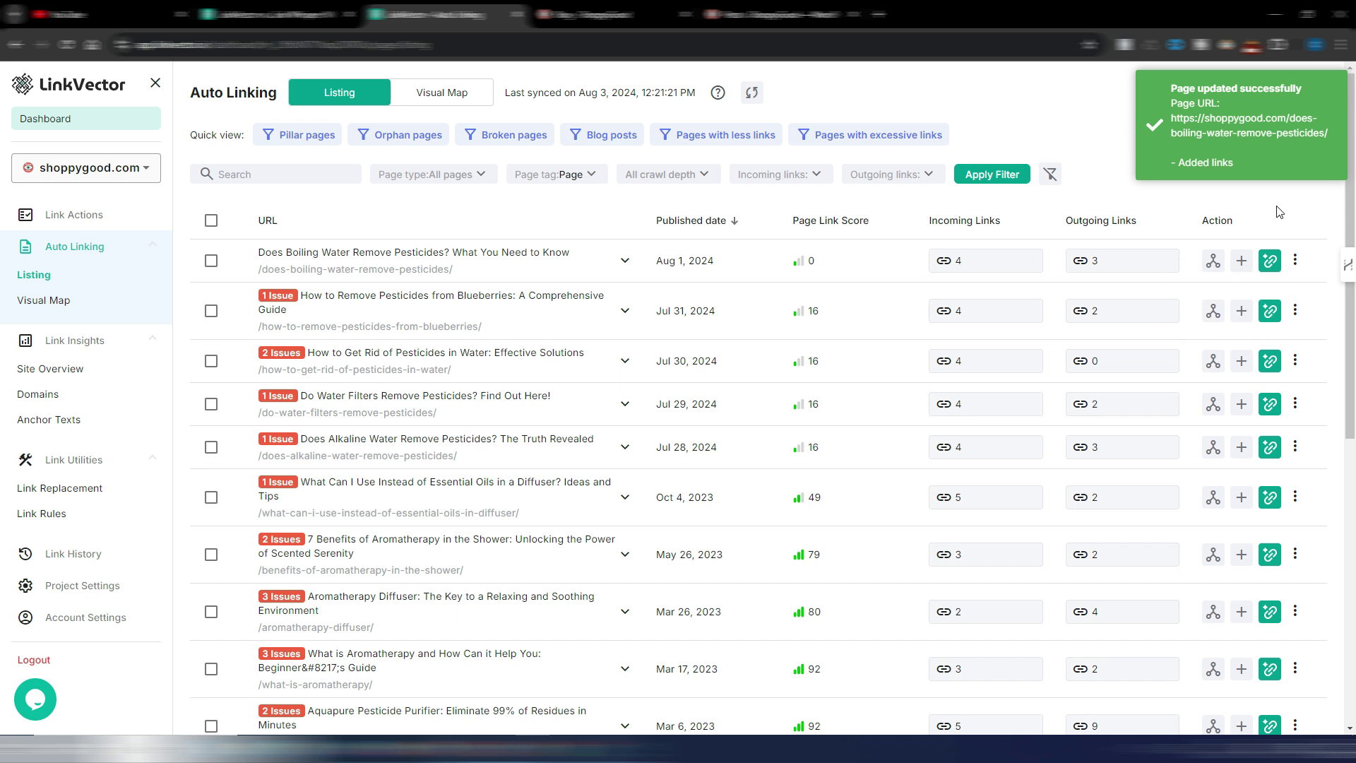
- On the boiling-water page's visual map, connect the two /how-to-wash-fruits-and-vegetables-to-remove-pesticides/ nodes and add both suggested outgoing links
{"action": "left_click", "coordinate": [1215, 265]}
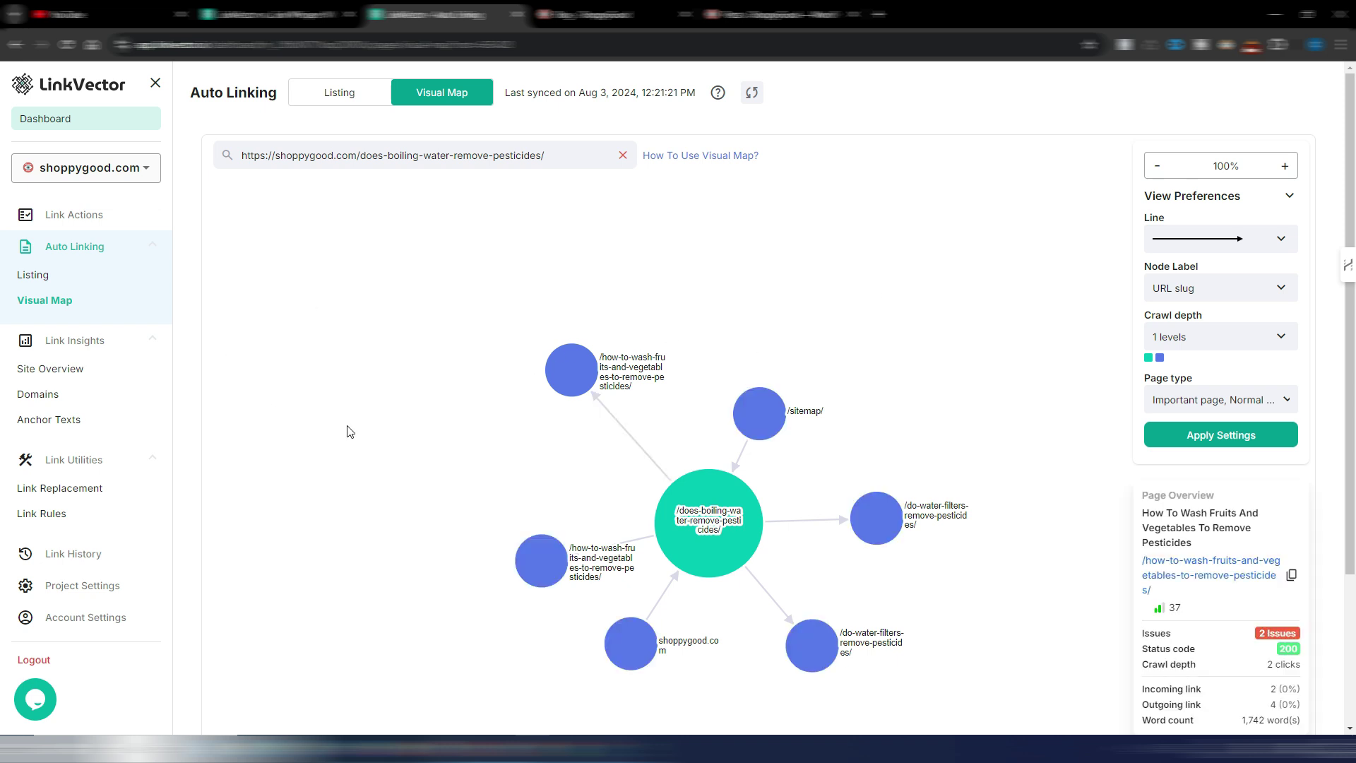
{"action": "left_click_drag", "start_coordinate": [575, 371], "coordinate": [538, 573]}
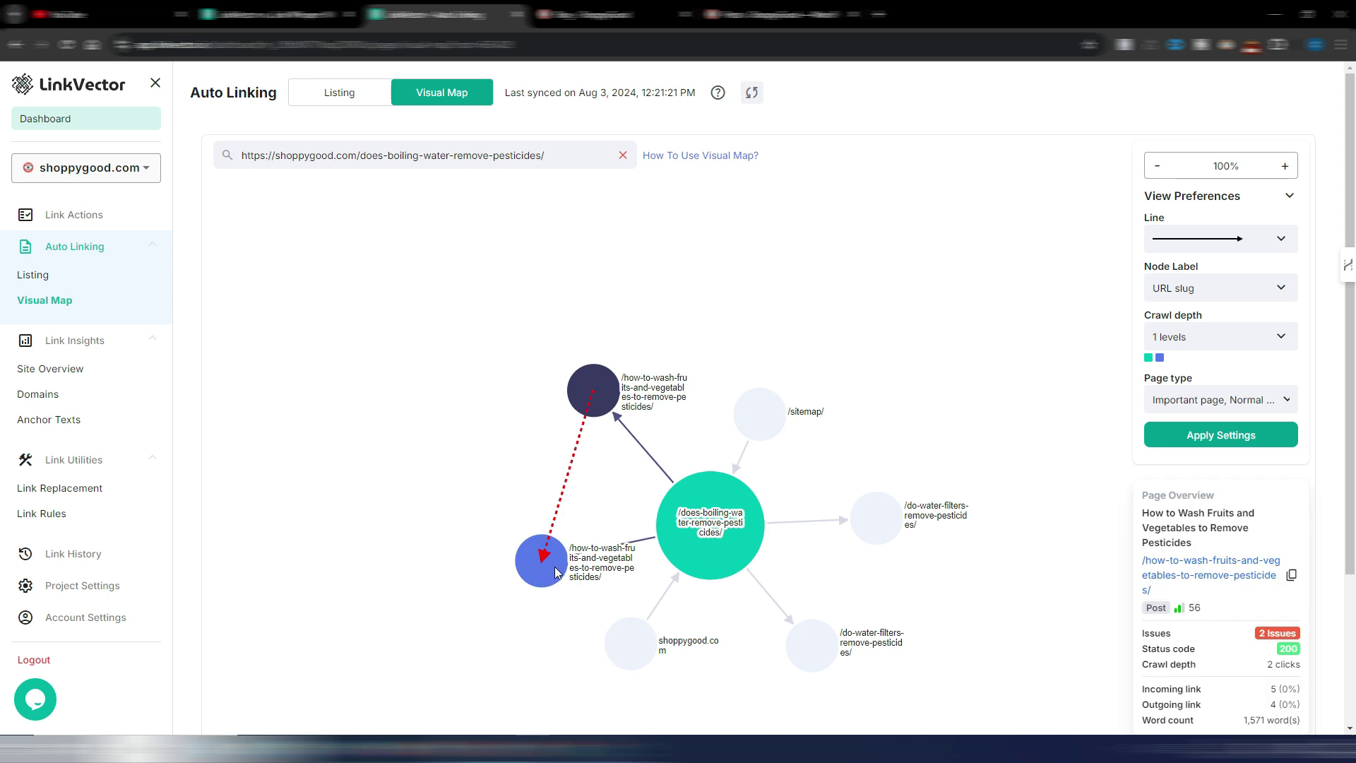
{"action": "left_click_drag", "start_coordinate": [550, 567], "coordinate": [548, 570]}
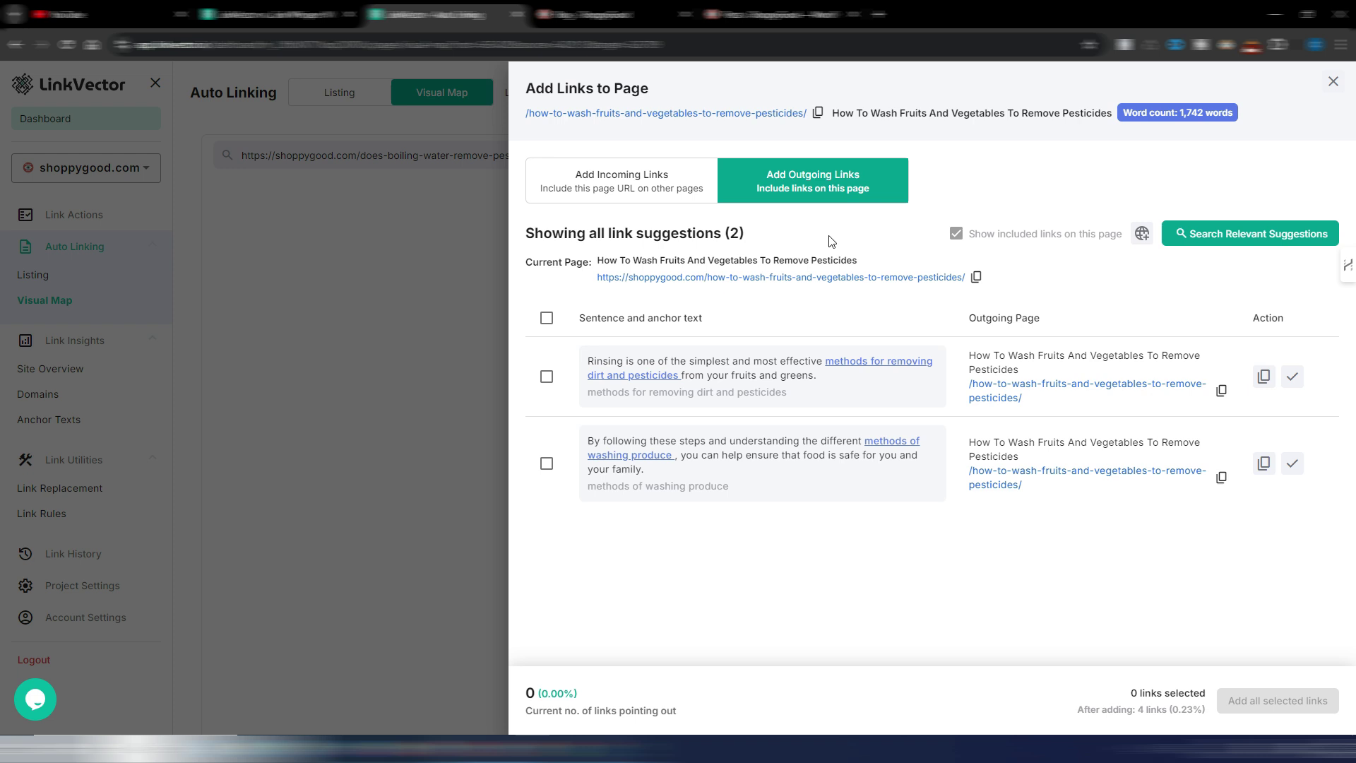
{"action": "left_click", "coordinate": [548, 377]}
{"action": "left_click", "coordinate": [547, 463]}
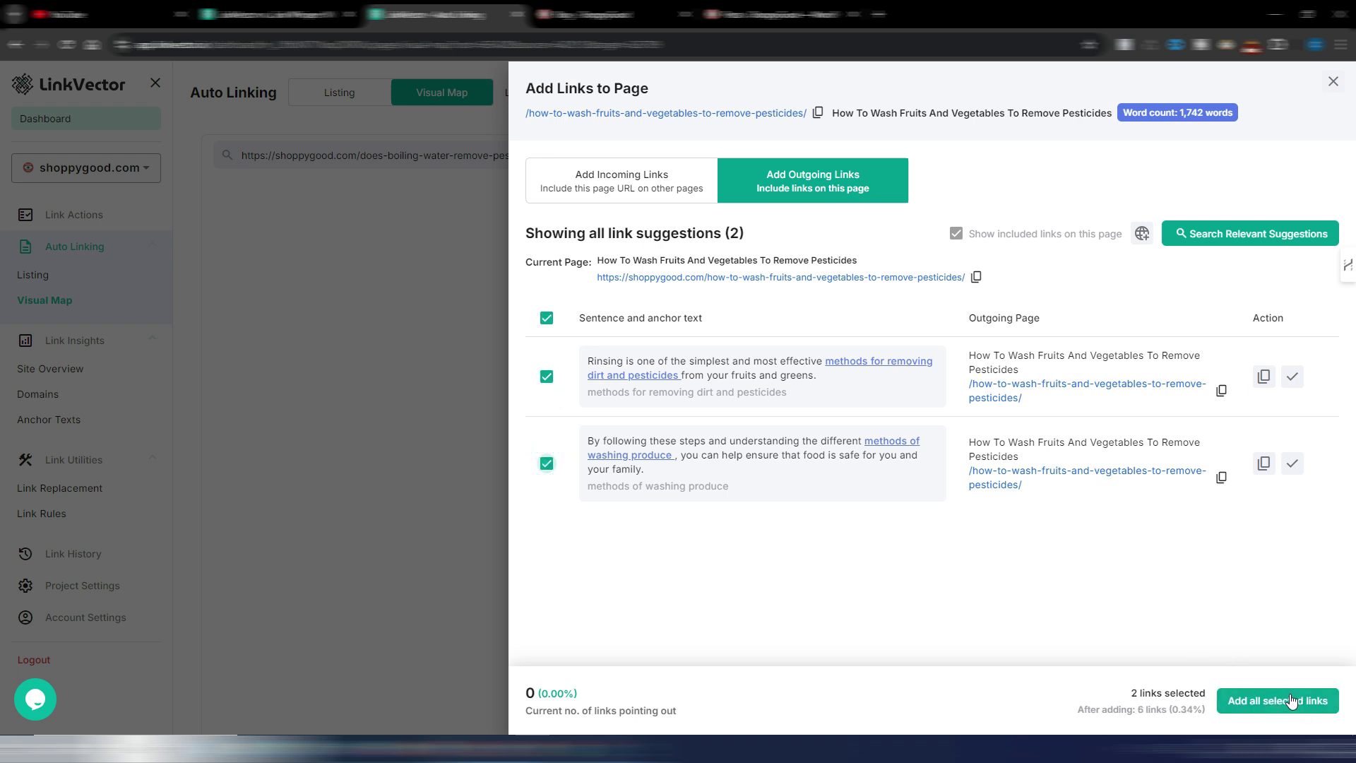
{"action": "left_click", "coordinate": [1269, 699]}
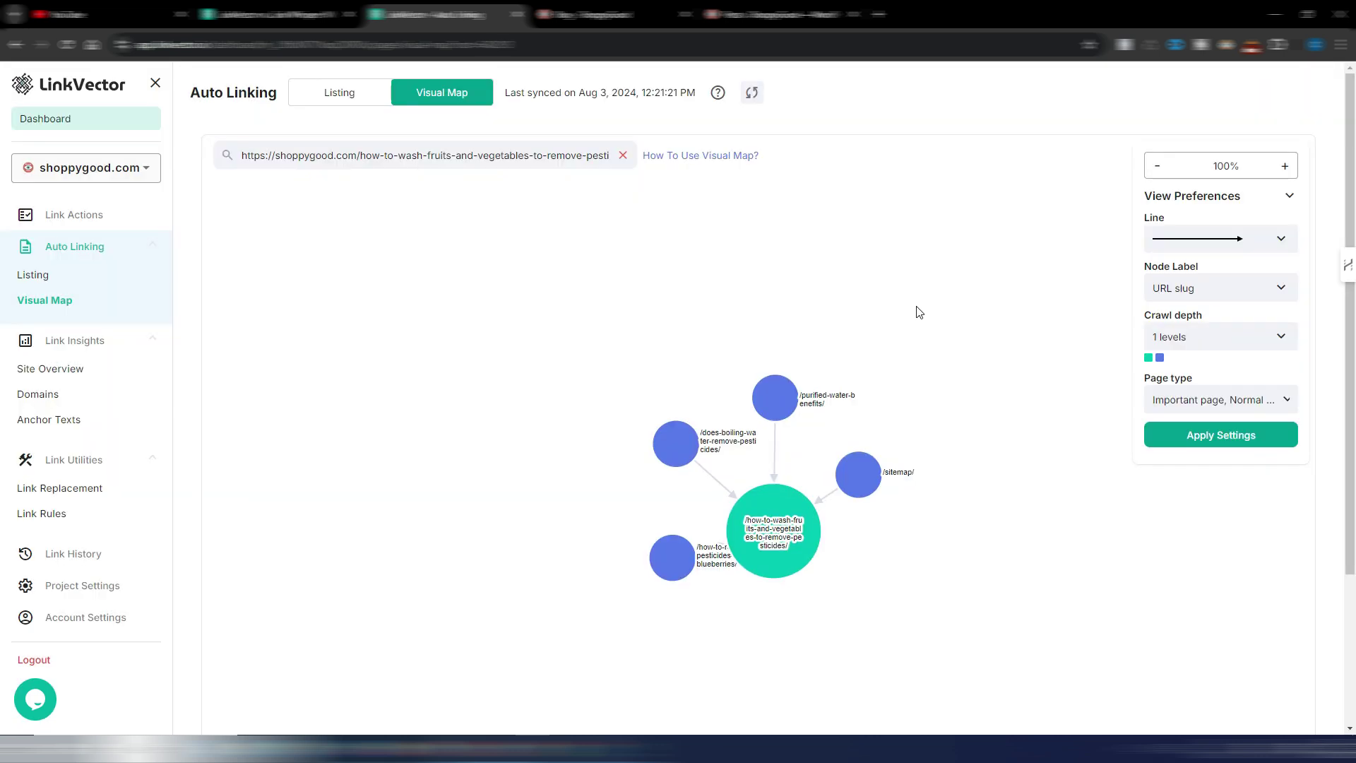
- Apply a crawl depth of 3 levels to the visual map of the fruit and vegetable washing page
{"action": "left_click", "coordinate": [793, 435]}
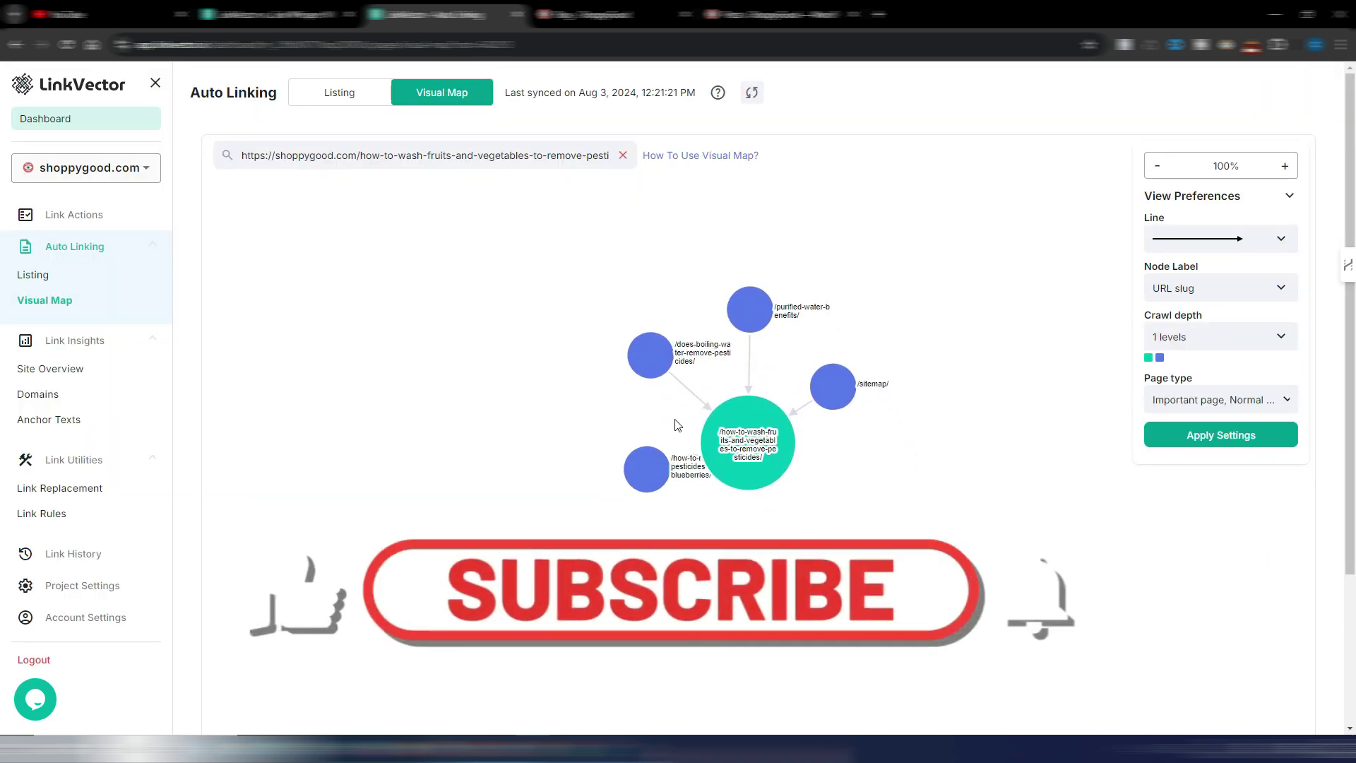
{"action": "left_click", "coordinate": [1228, 339]}
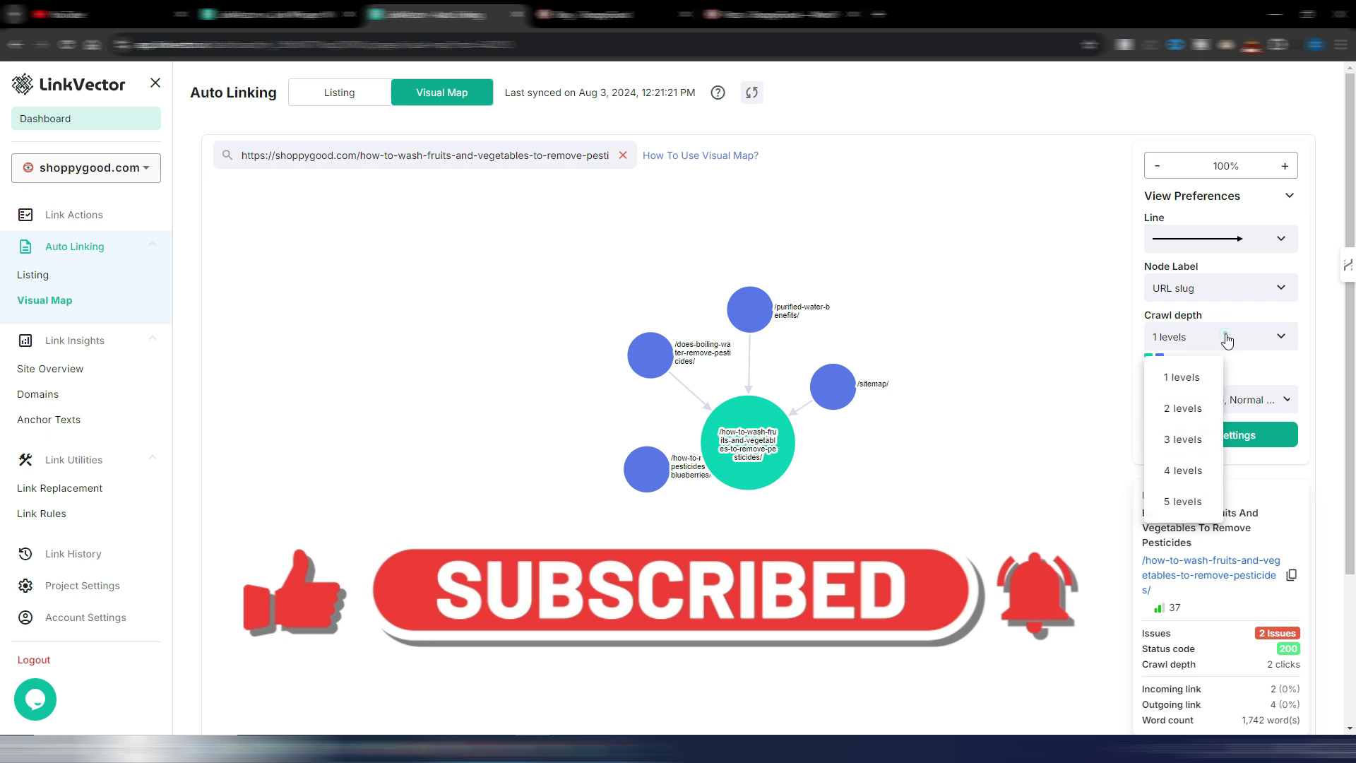
{"action": "left_click", "coordinate": [1187, 440]}
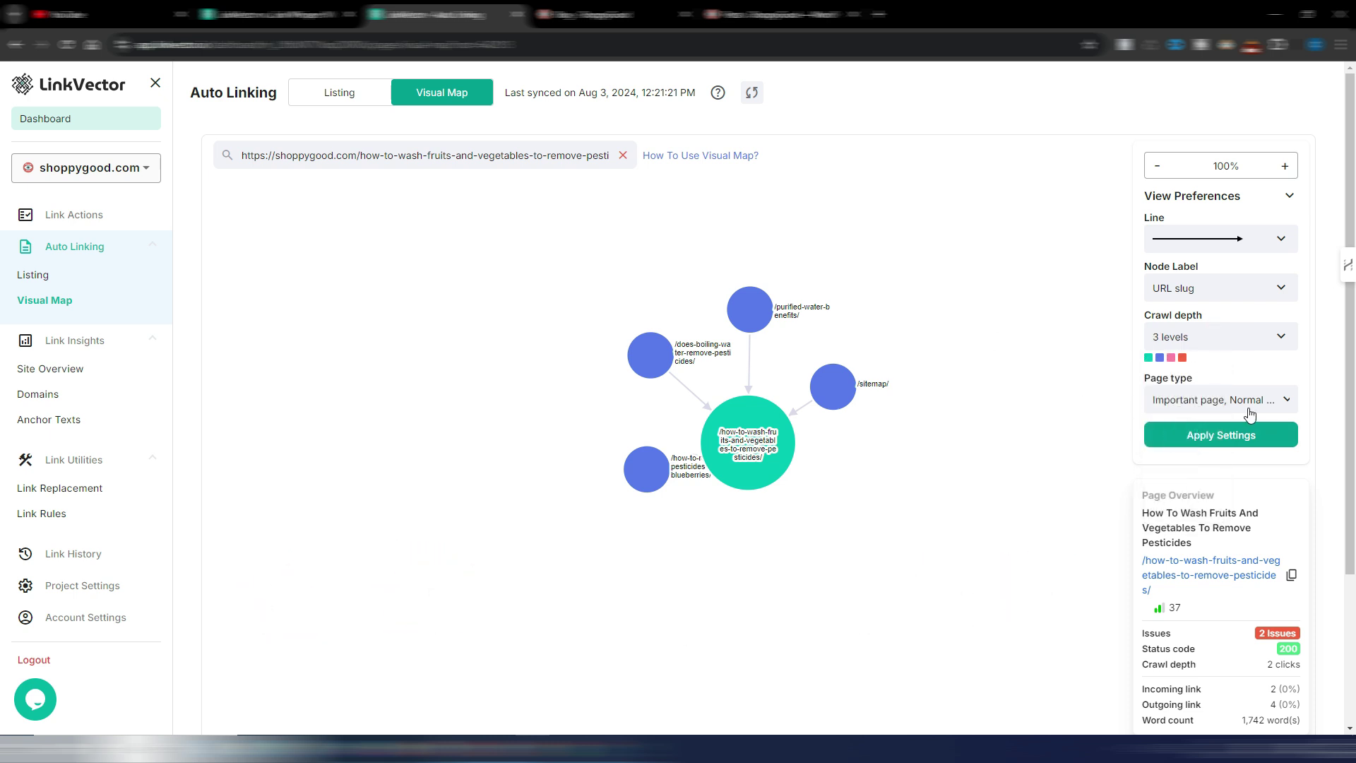
{"action": "left_click", "coordinate": [1227, 433]}
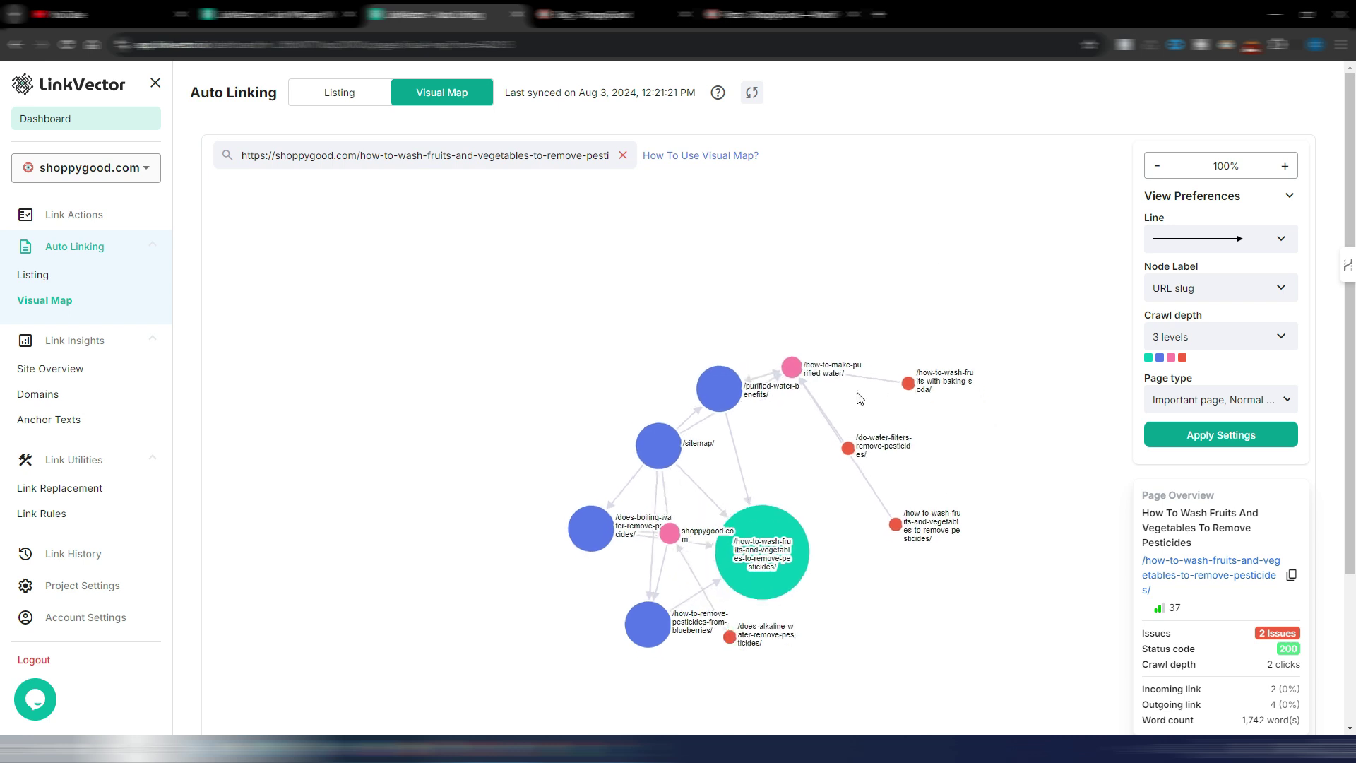
- Spread out the shoppygood.com, /sitemap/ and blueberries nodes on the map and examine the links between pages
{"action": "left_click_drag", "start_coordinate": [662, 562], "coordinate": [529, 583]}
{"action": "left_click", "coordinate": [768, 575]}
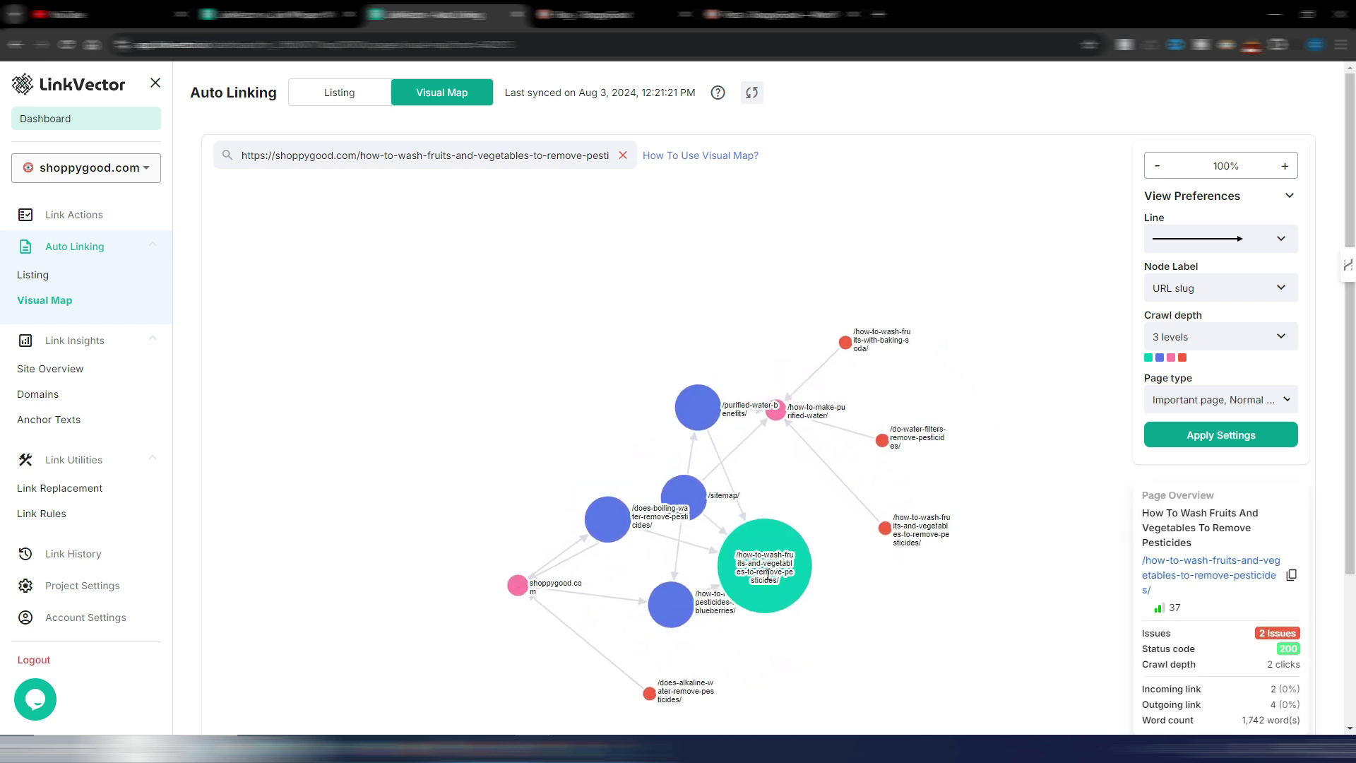
{"action": "left_click", "coordinate": [779, 418]}
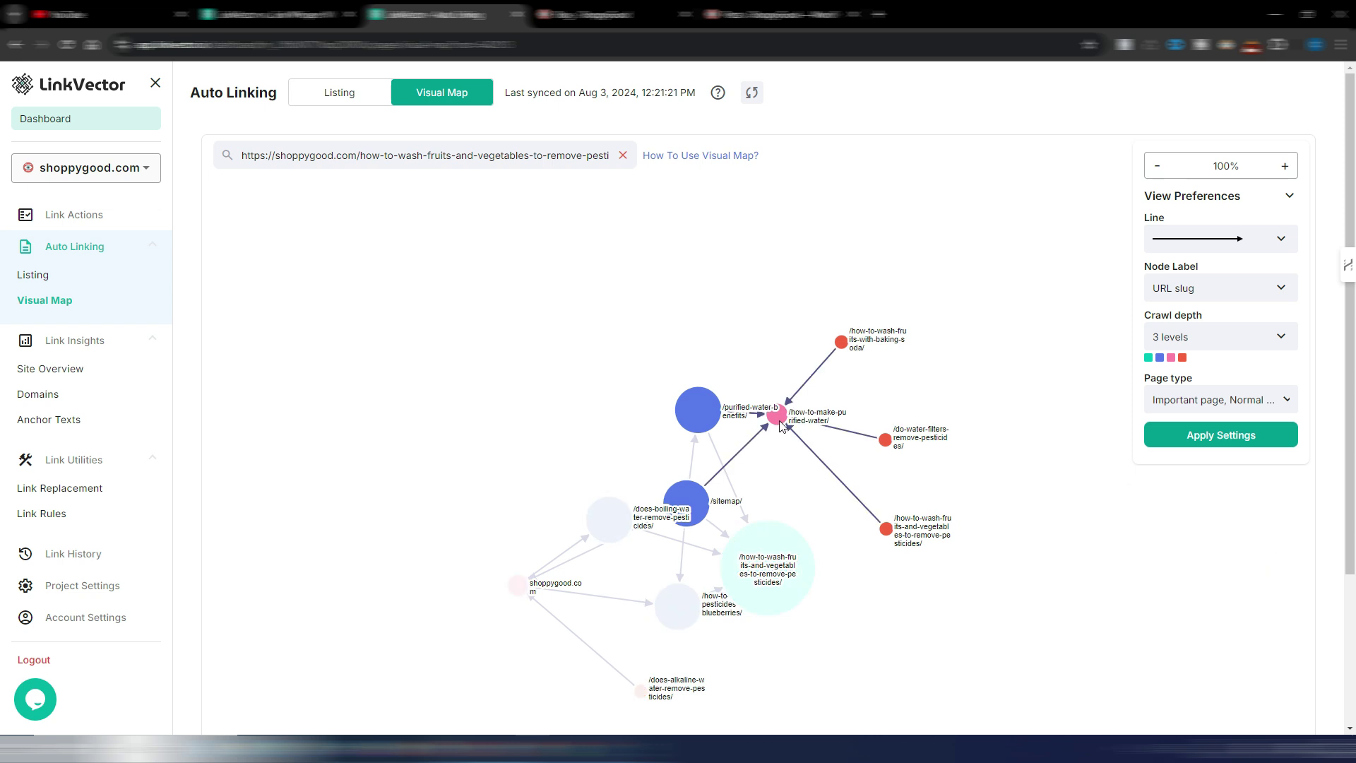
{"action": "left_click", "coordinate": [719, 419]}
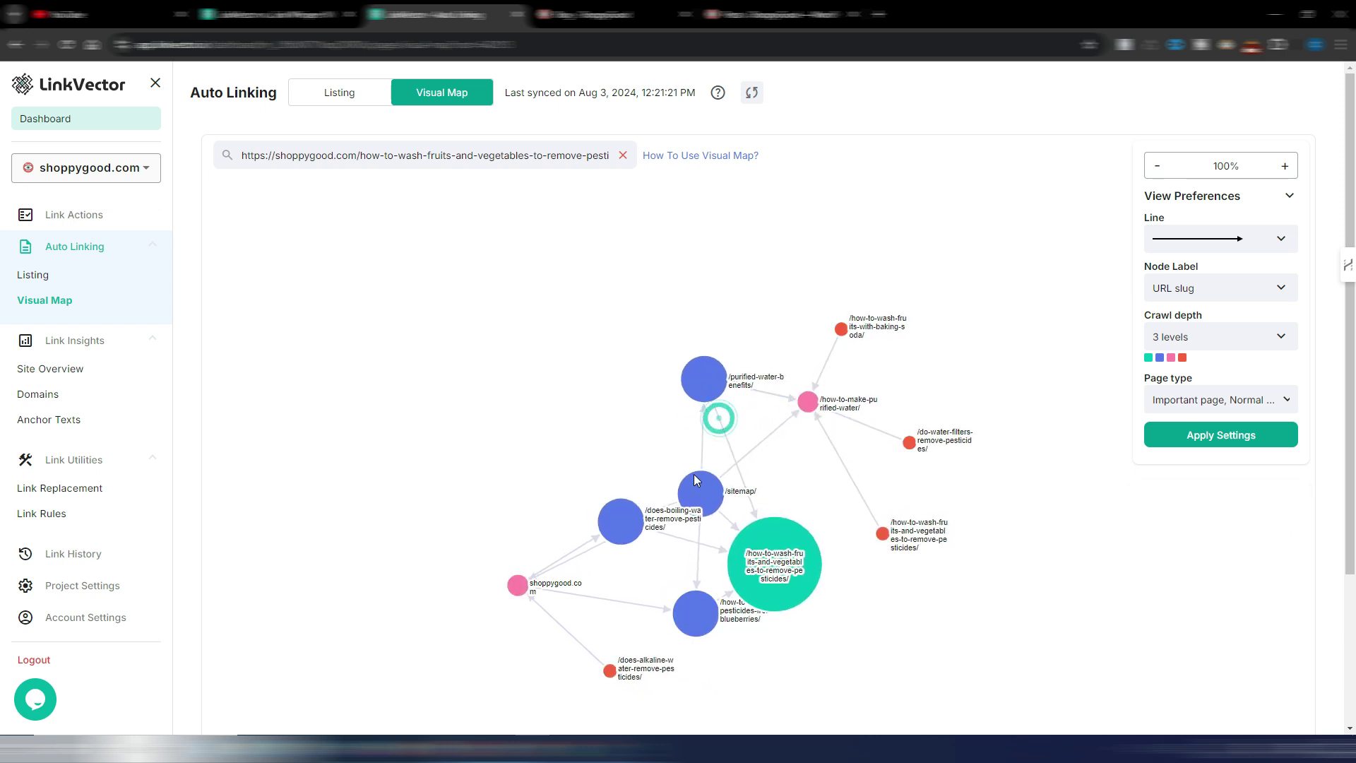
{"action": "left_click_drag", "start_coordinate": [697, 481], "coordinate": [621, 414]}
{"action": "left_click", "coordinate": [677, 582]}
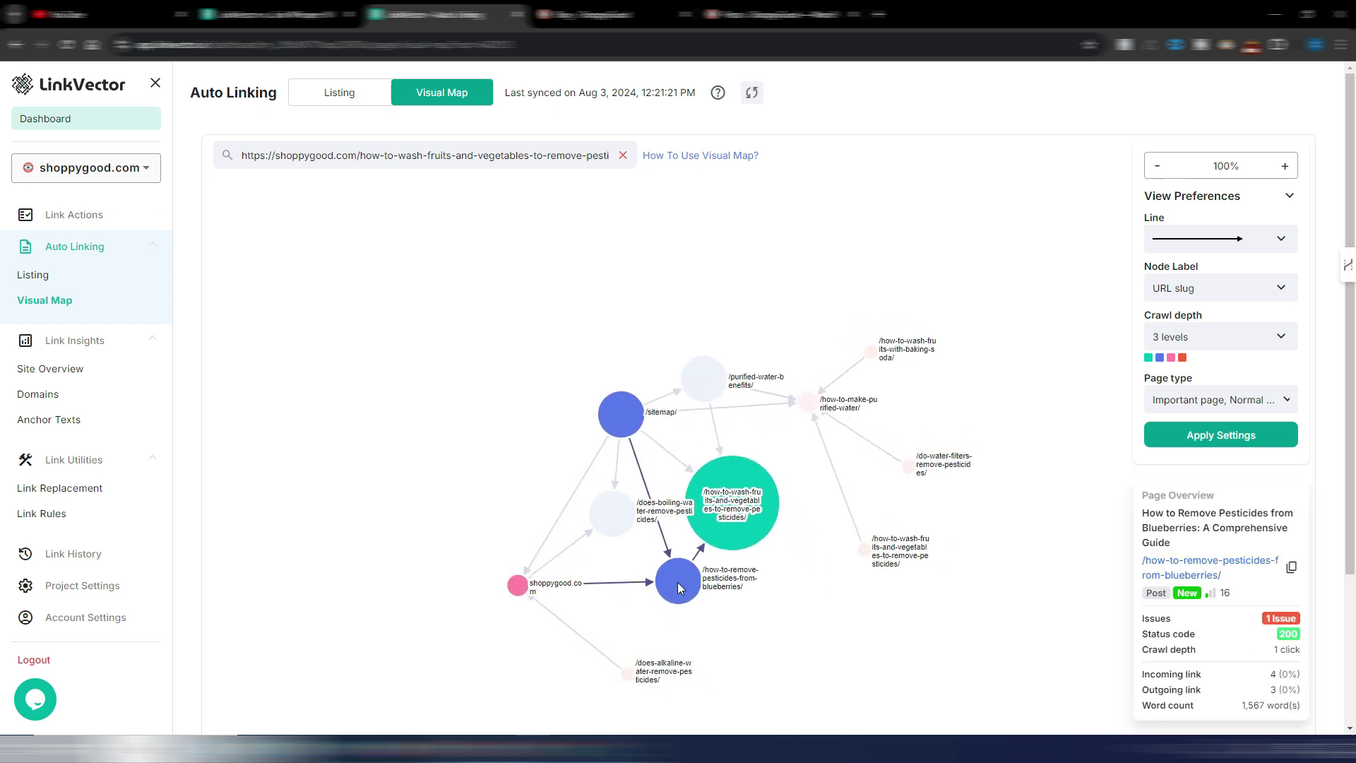
{"action": "left_click_drag", "start_coordinate": [677, 582], "coordinate": [689, 622]}
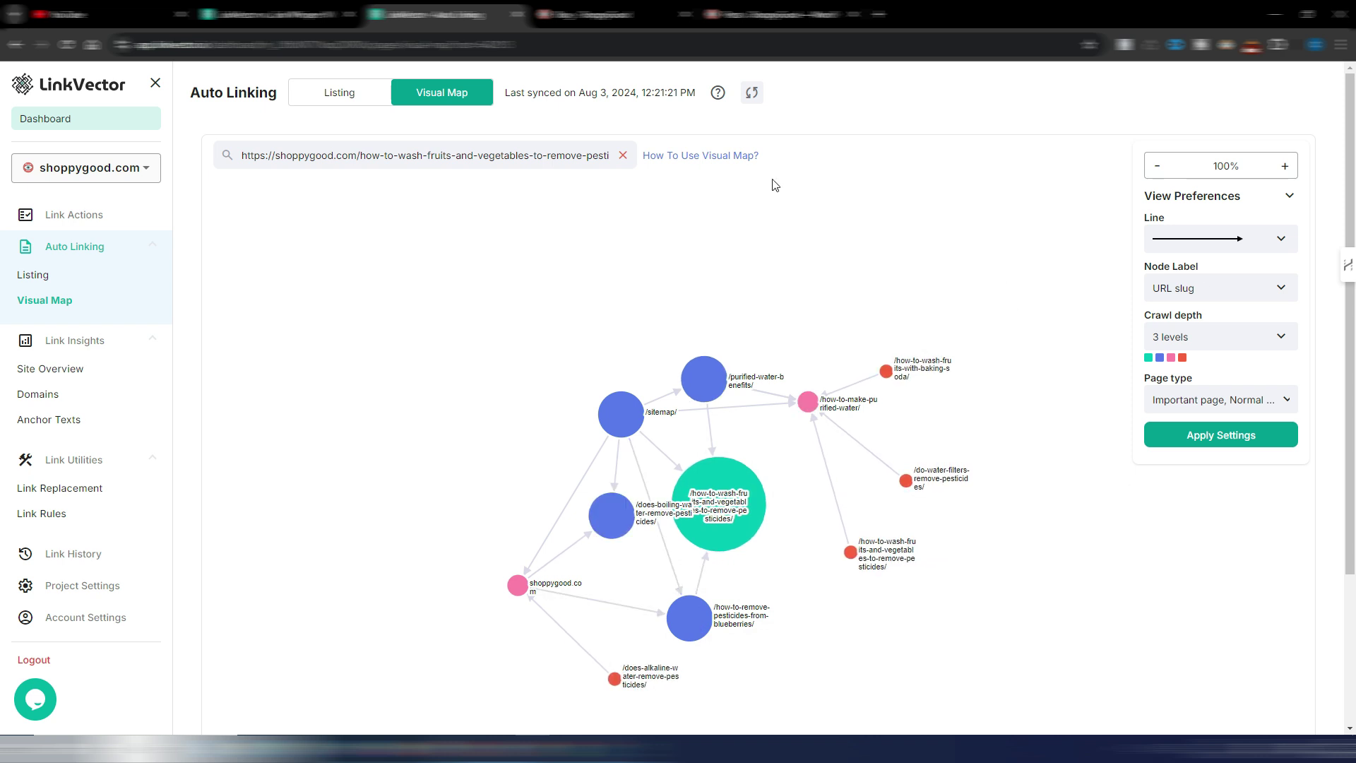
{"action": "left_click", "coordinate": [808, 402]}
{"action": "left_click_drag", "start_coordinate": [361, 348], "coordinate": [345, 254]}
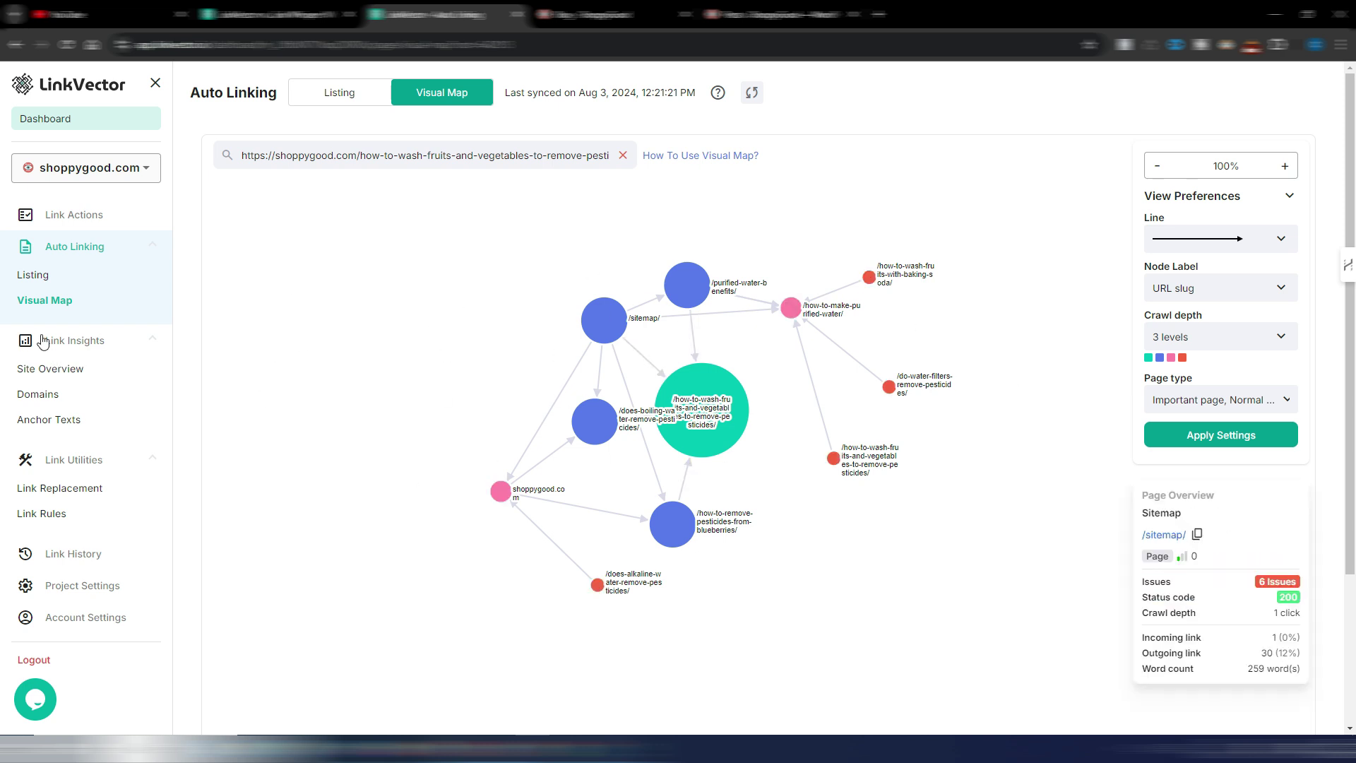
- Open the Site Overview in Link Insights and look through its link and page distribution charts
{"action": "left_click", "coordinate": [50, 373]}
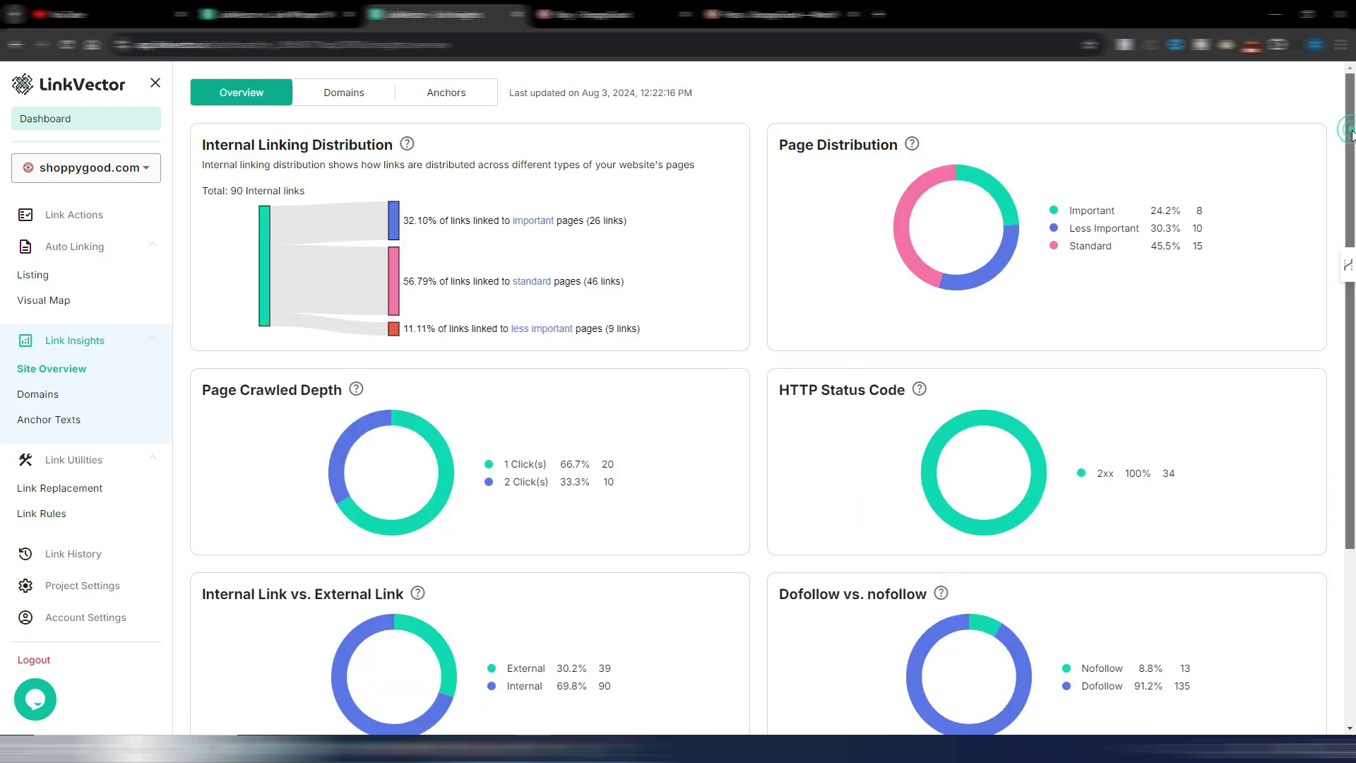
{"action": "left_click_drag", "start_coordinate": [1351, 152], "coordinate": [1353, 358]}
{"action": "scroll", "coordinate": [415, 187], "scroll_direction": "up", "scroll_amount": 4}
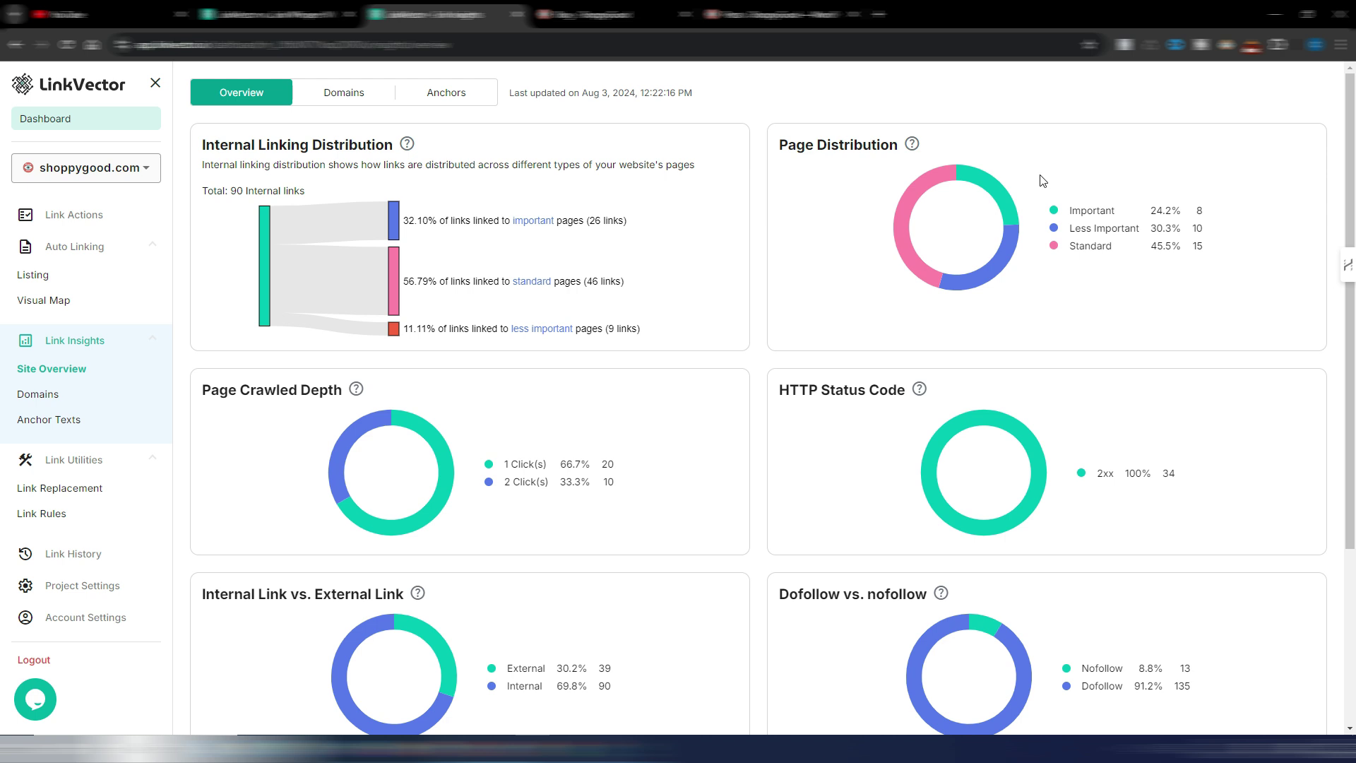
- Look through the remaining Site Overview charts and open the Domains report to review the linked domains
{"action": "scroll", "coordinate": [574, 420], "scroll_direction": "down", "scroll_amount": 1}
{"action": "scroll", "coordinate": [572, 413], "scroll_direction": "down", "scroll_amount": 3}
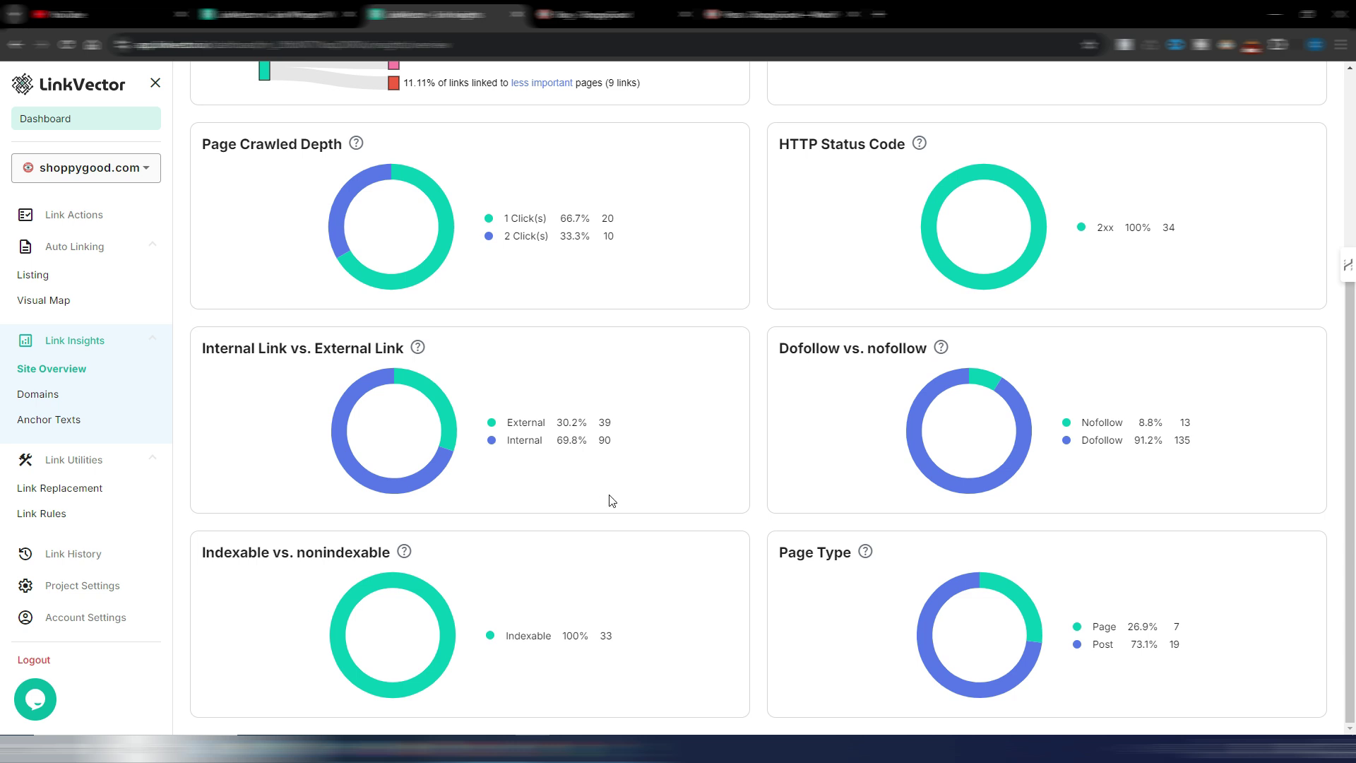
{"action": "left_click", "coordinate": [35, 397]}
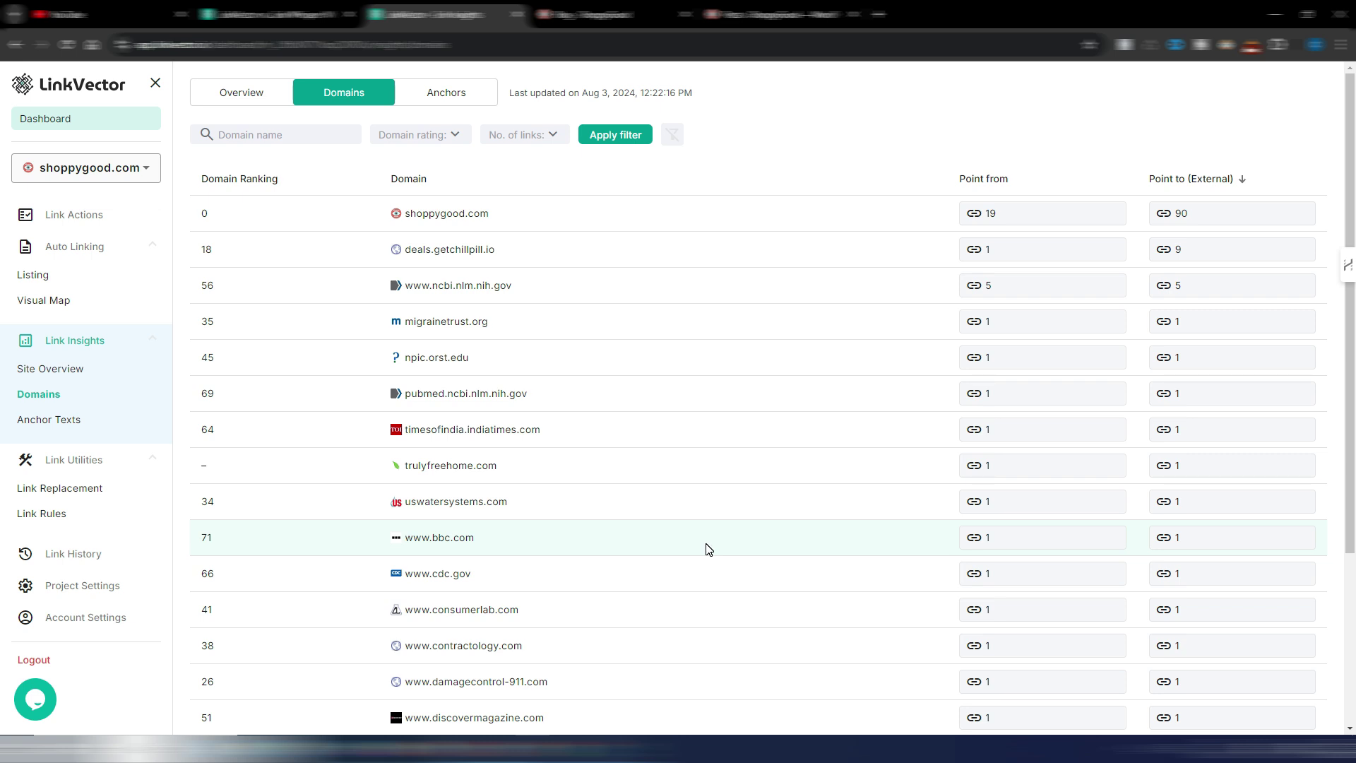
- Open the Anchor Texts report, view it grouped by target URL, and return it to grouping by anchor
{"action": "left_click", "coordinate": [53, 422]}
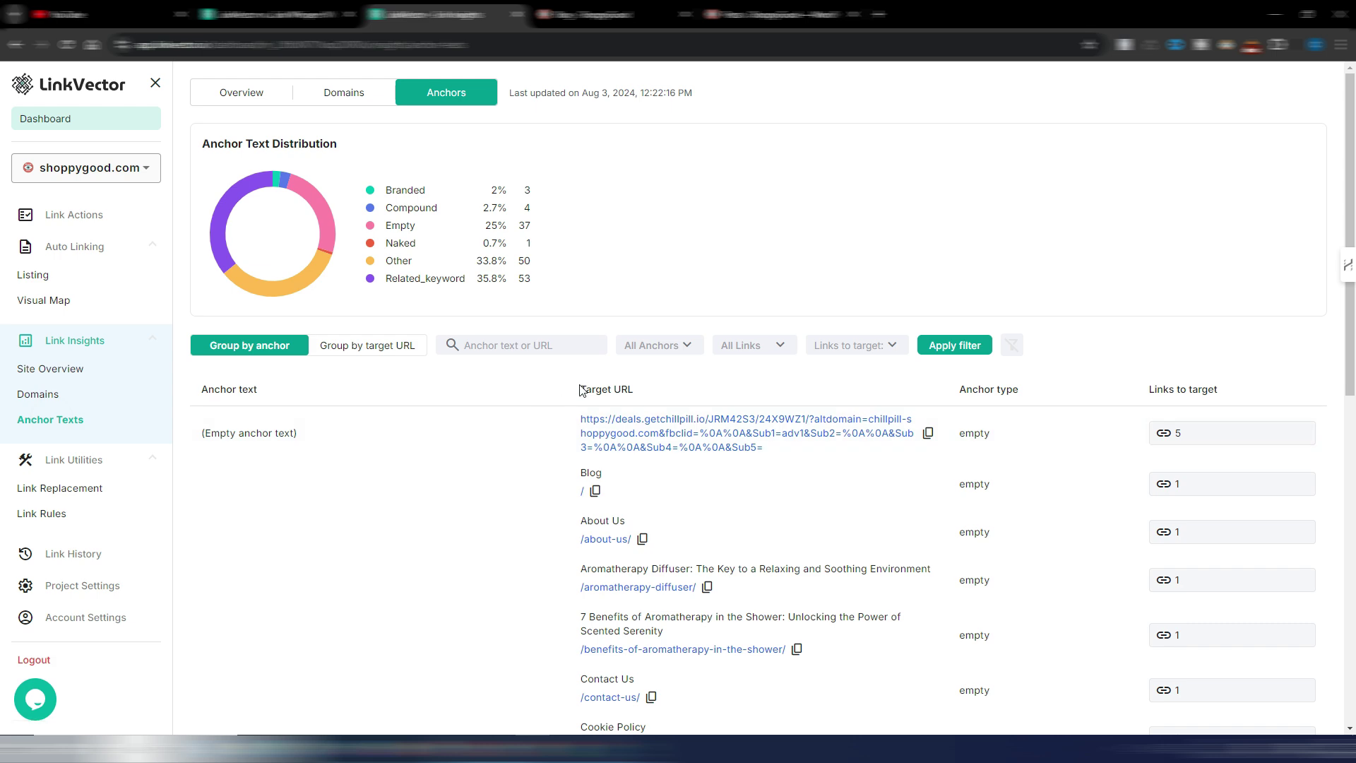
{"action": "left_click", "coordinate": [368, 345]}
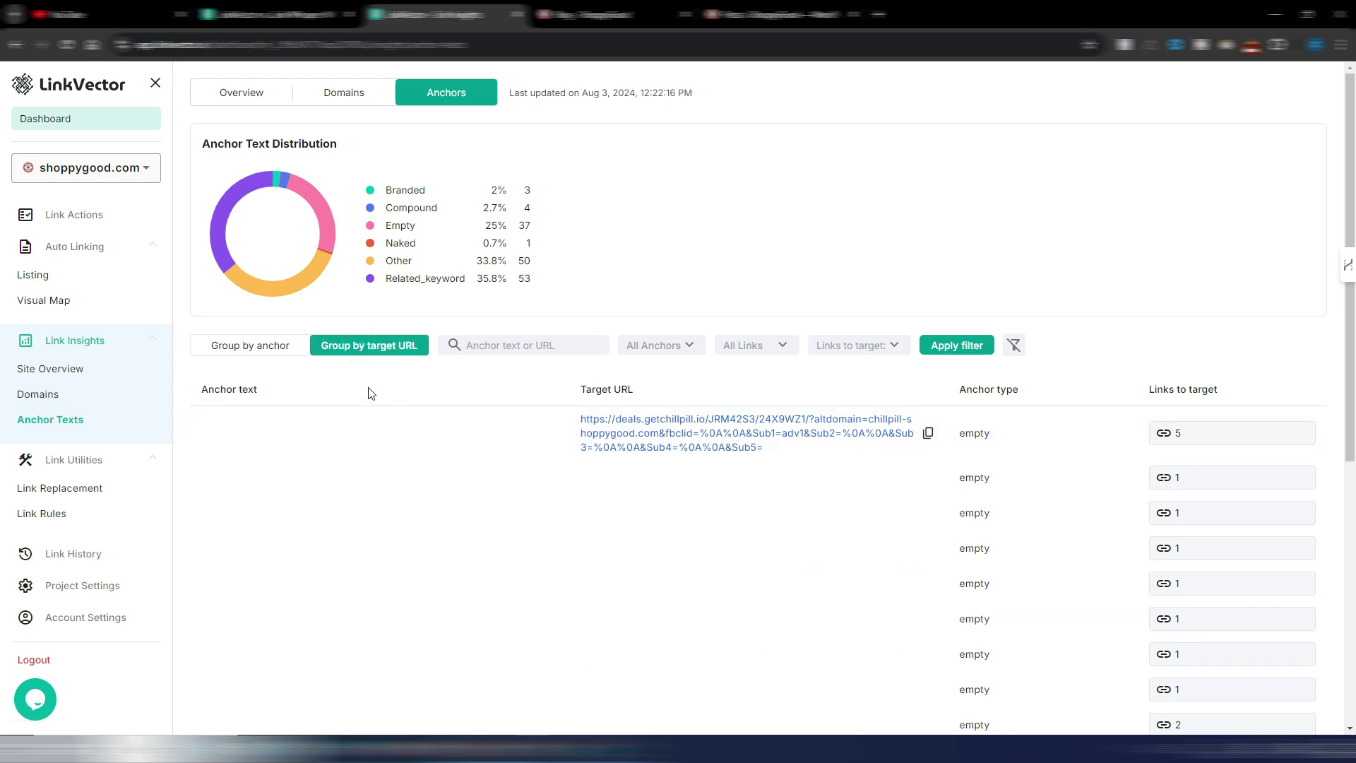
{"action": "scroll", "coordinate": [394, 379], "scroll_direction": "down", "scroll_amount": 5}
{"action": "scroll", "coordinate": [472, 403], "scroll_direction": "up", "scroll_amount": 5}
{"action": "left_click", "coordinate": [249, 345]}
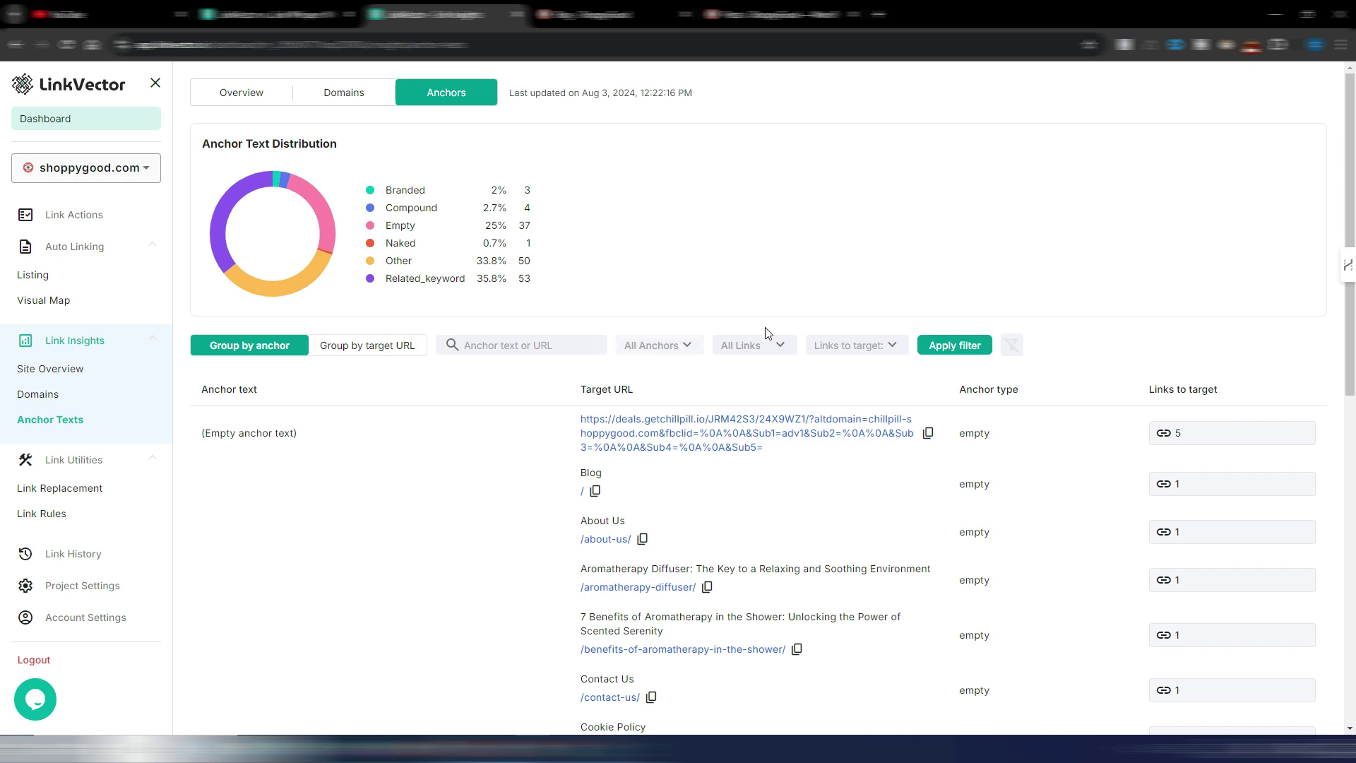
- Filter the anchor list to Internal Link and expand the incoming links of the "7 Benefits of Aromatherapy in the Shower" anchor
{"action": "scroll", "coordinate": [717, 357], "scroll_direction": "down", "scroll_amount": 10}
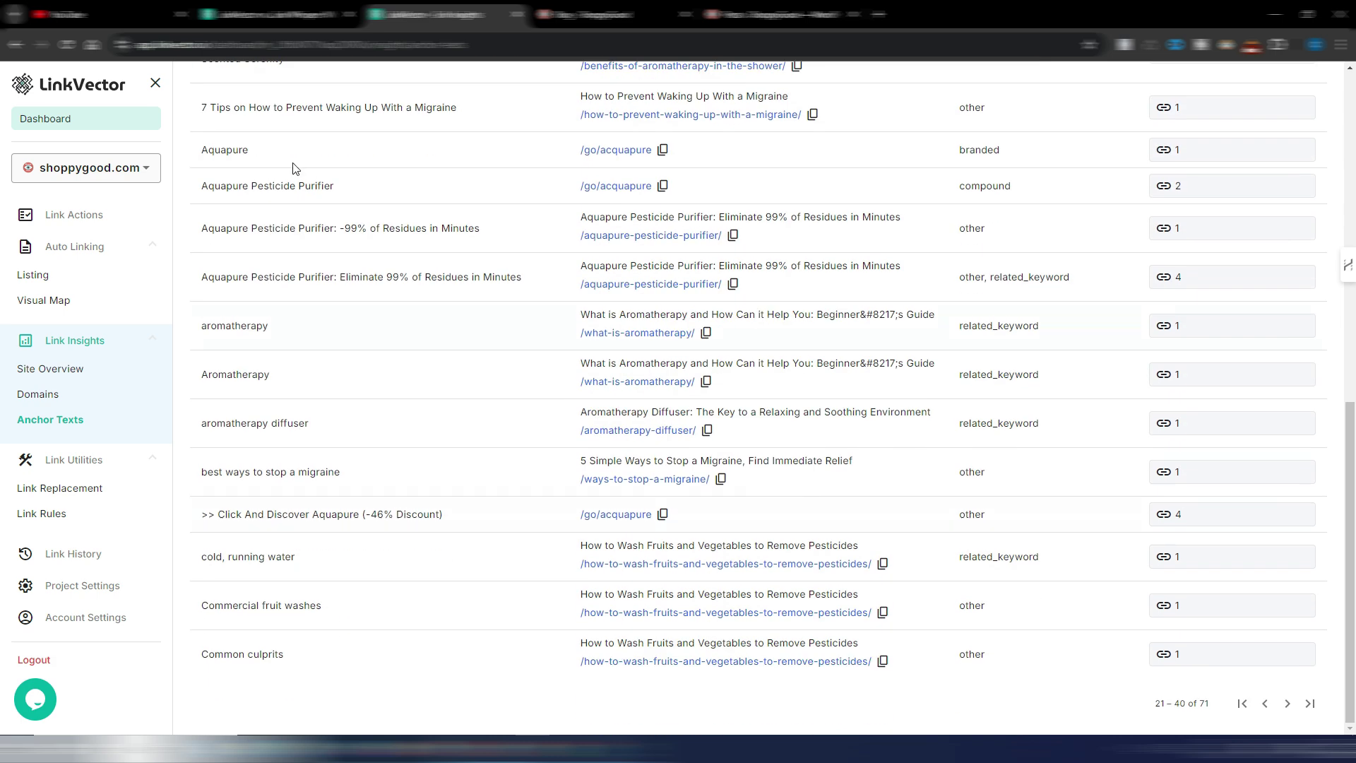
{"action": "scroll", "coordinate": [346, 537], "scroll_direction": "up", "scroll_amount": 6}
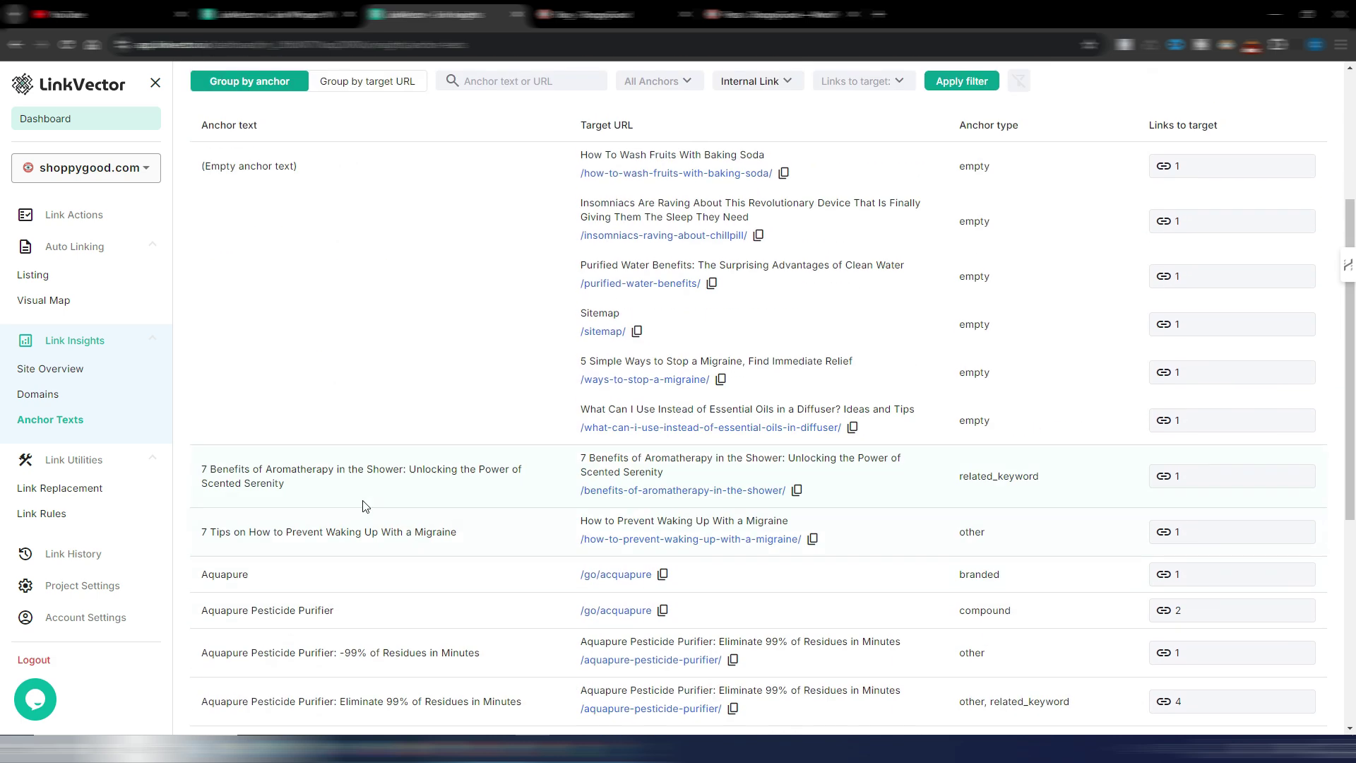
{"action": "scroll", "coordinate": [365, 506], "scroll_direction": "up", "scroll_amount": 4}
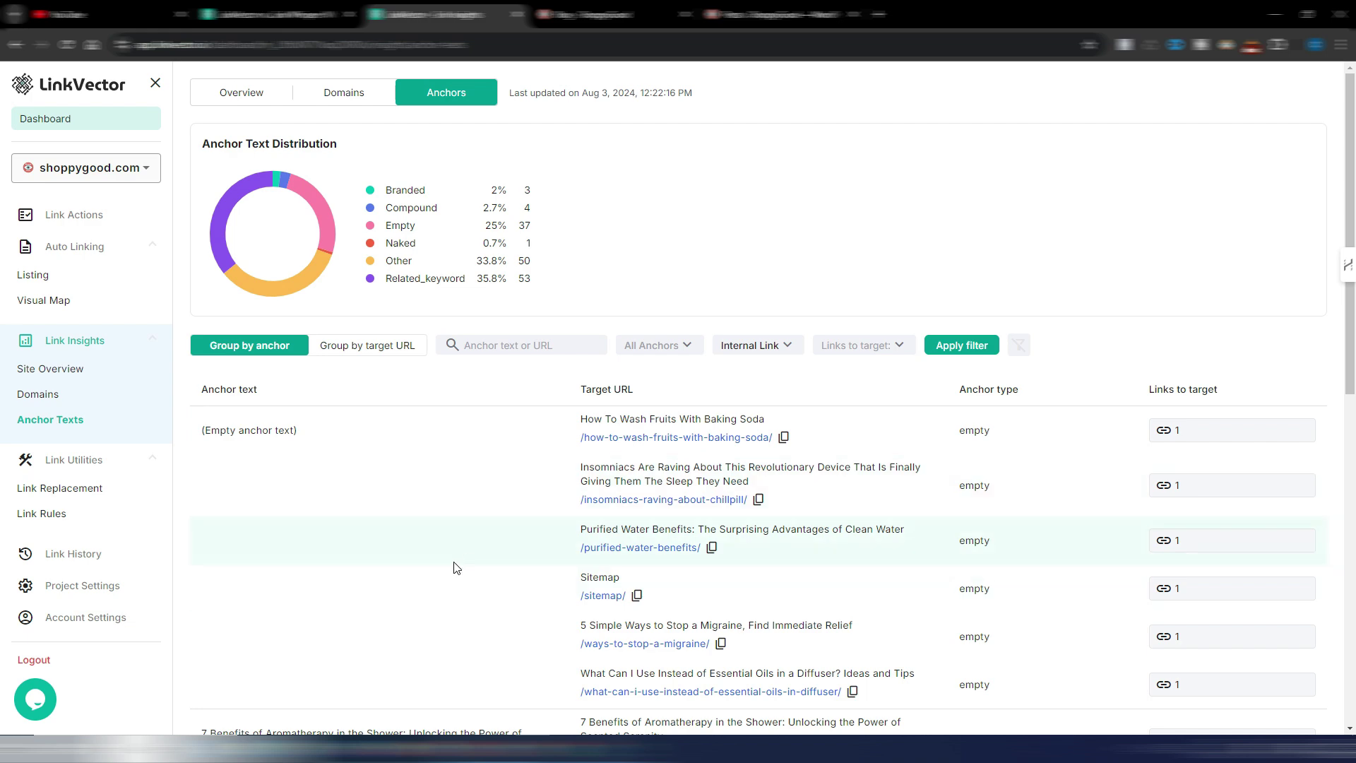
{"action": "scroll", "coordinate": [1312, 250], "scroll_direction": "down", "scroll_amount": 7}
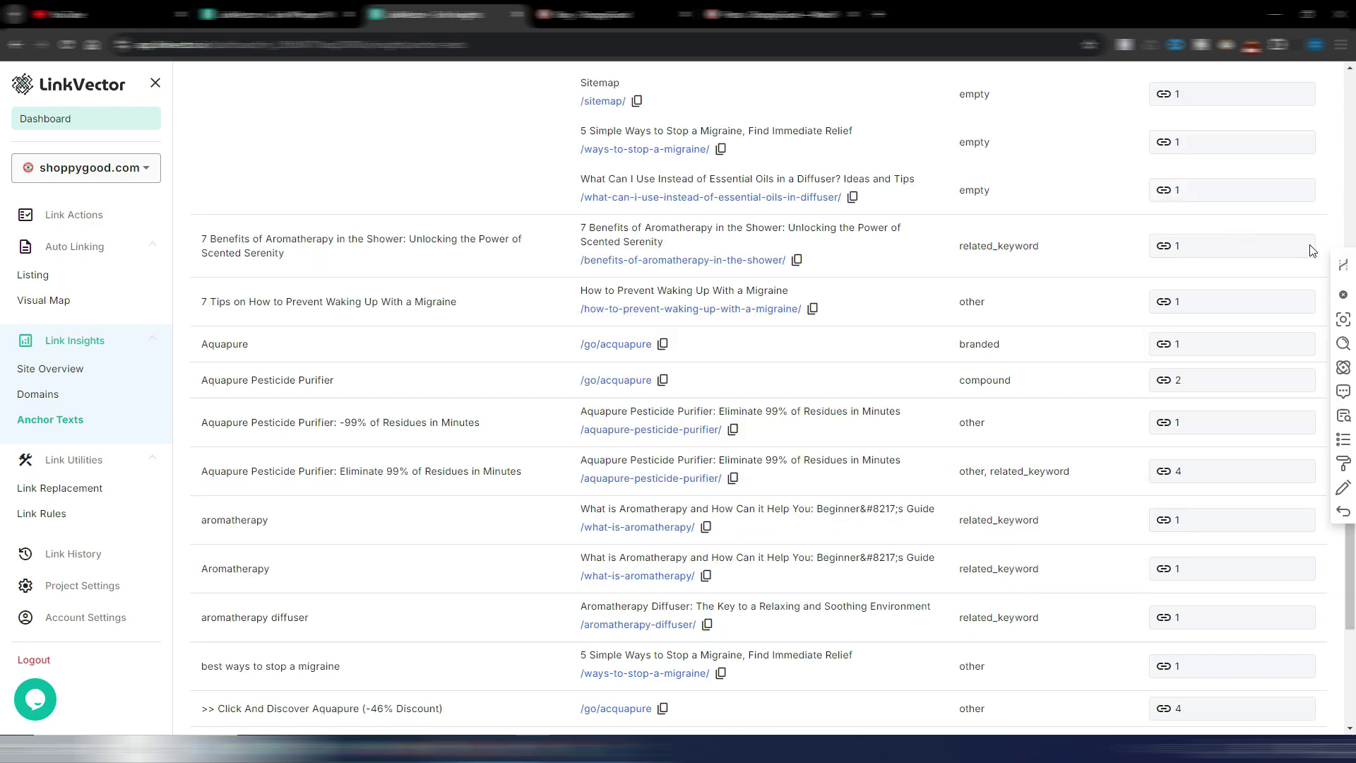
{"action": "left_click", "coordinate": [1211, 247]}
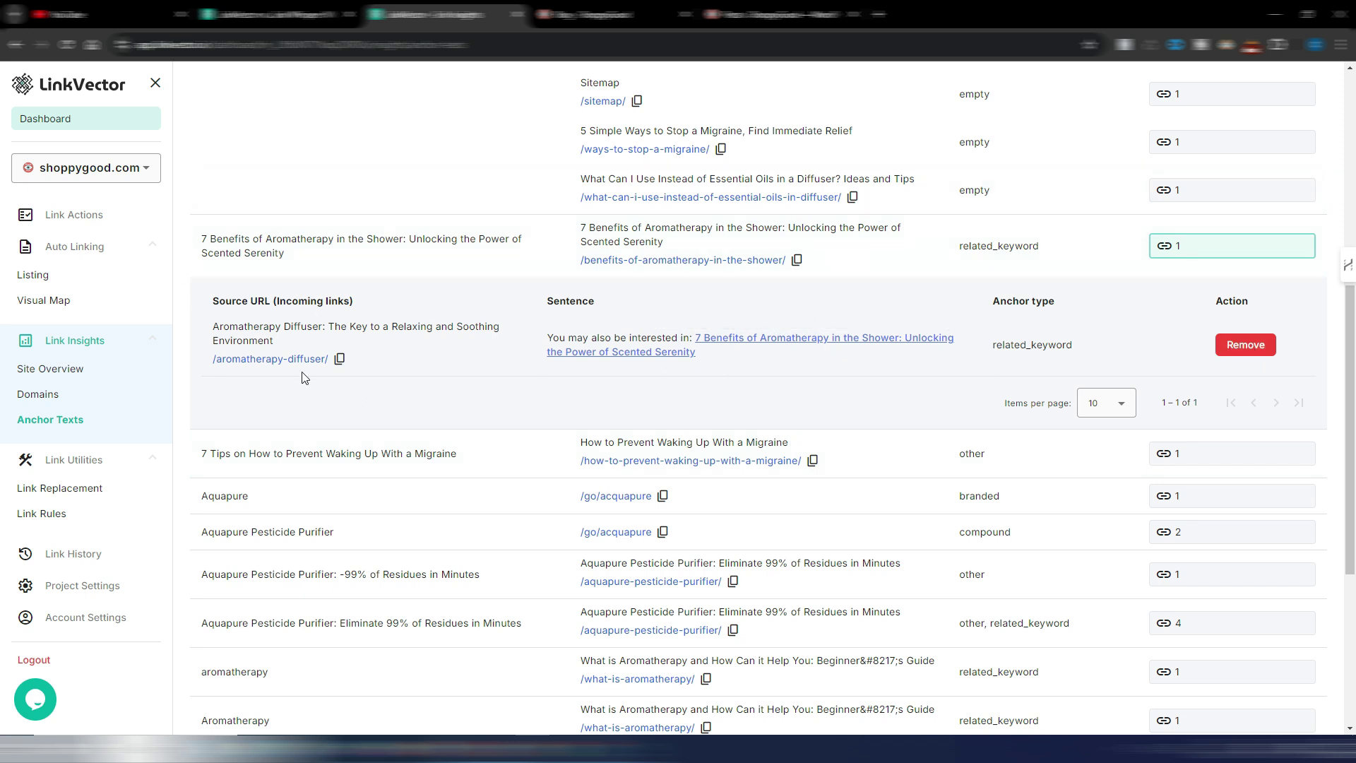
- Start a first replacement in Link Replacement, review its URL and anchor text options, and enter "water" as the URL search term
{"action": "left_click", "coordinate": [66, 495]}
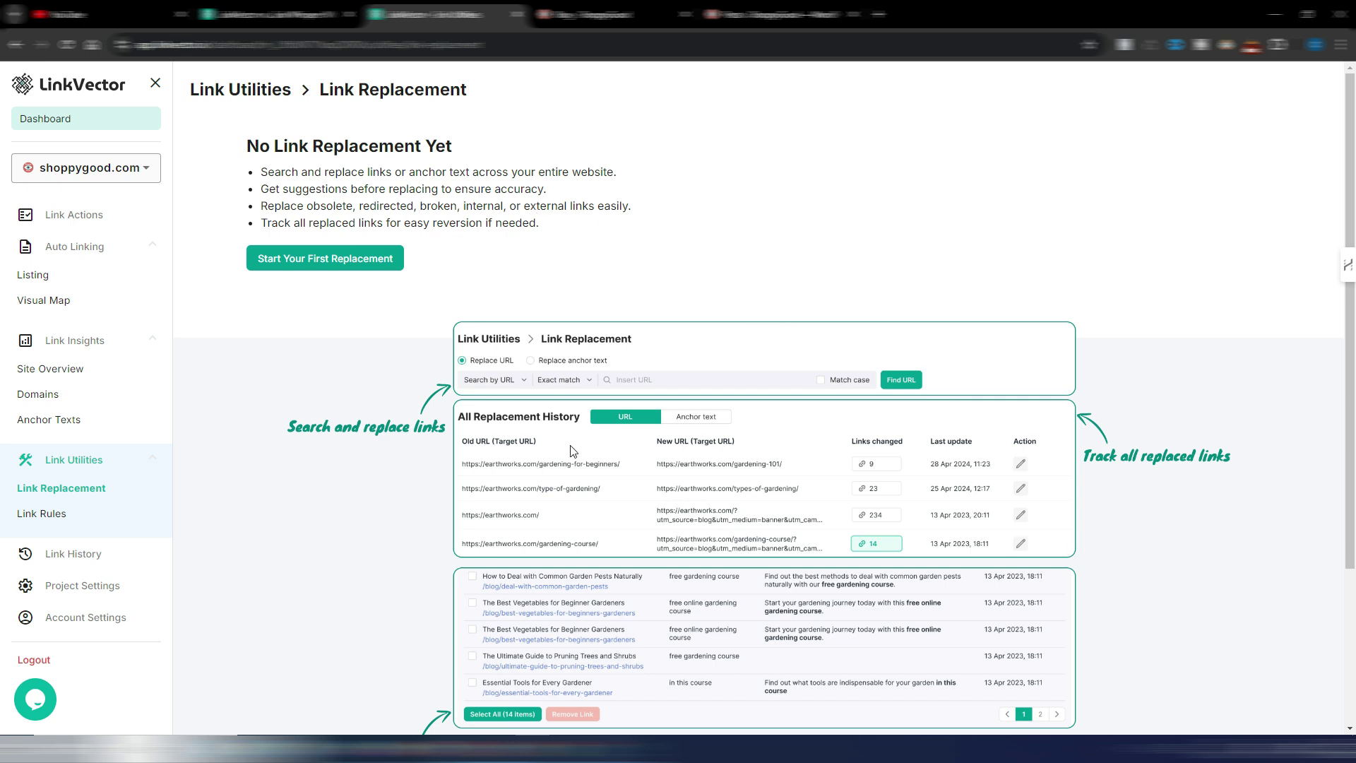
{"action": "left_click", "coordinate": [326, 263]}
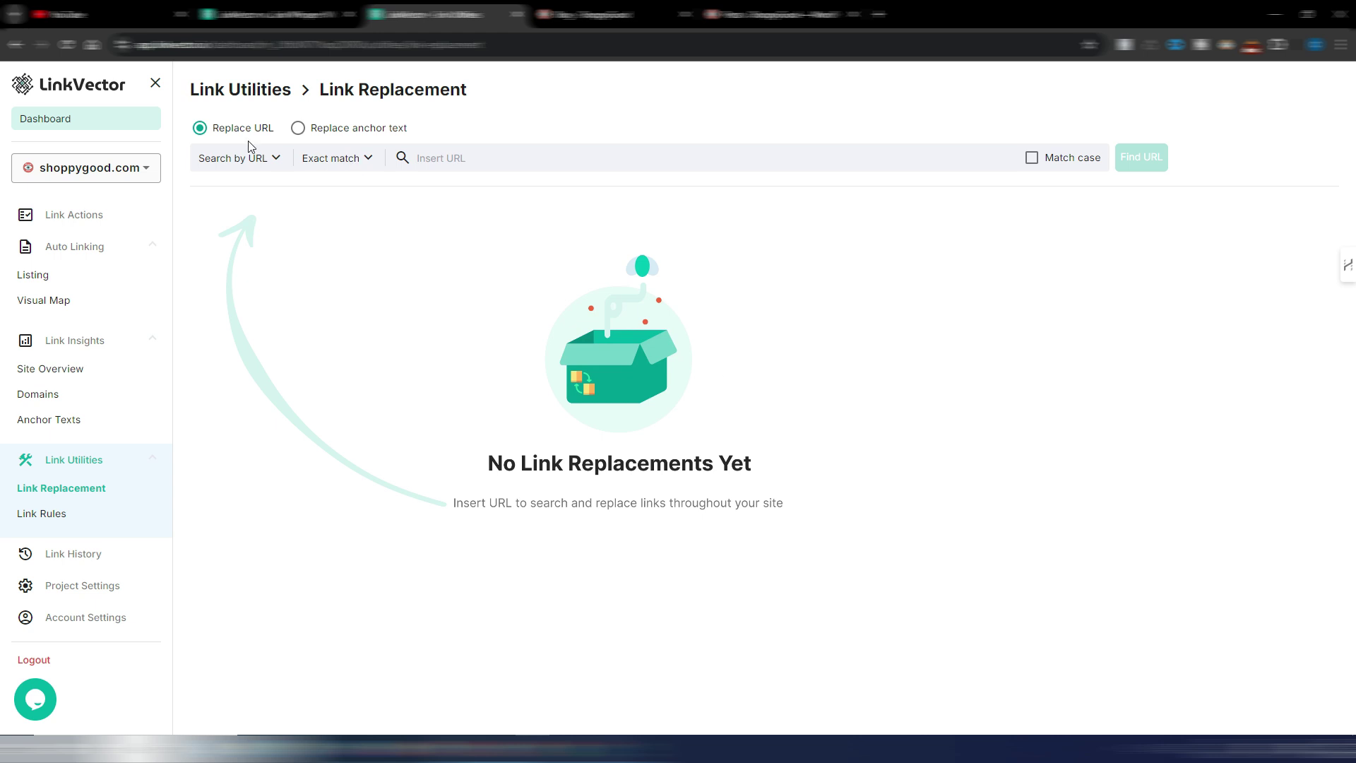
{"action": "left_click", "coordinate": [271, 157]}
{"action": "left_click", "coordinate": [272, 158]}
{"action": "left_click", "coordinate": [297, 128]}
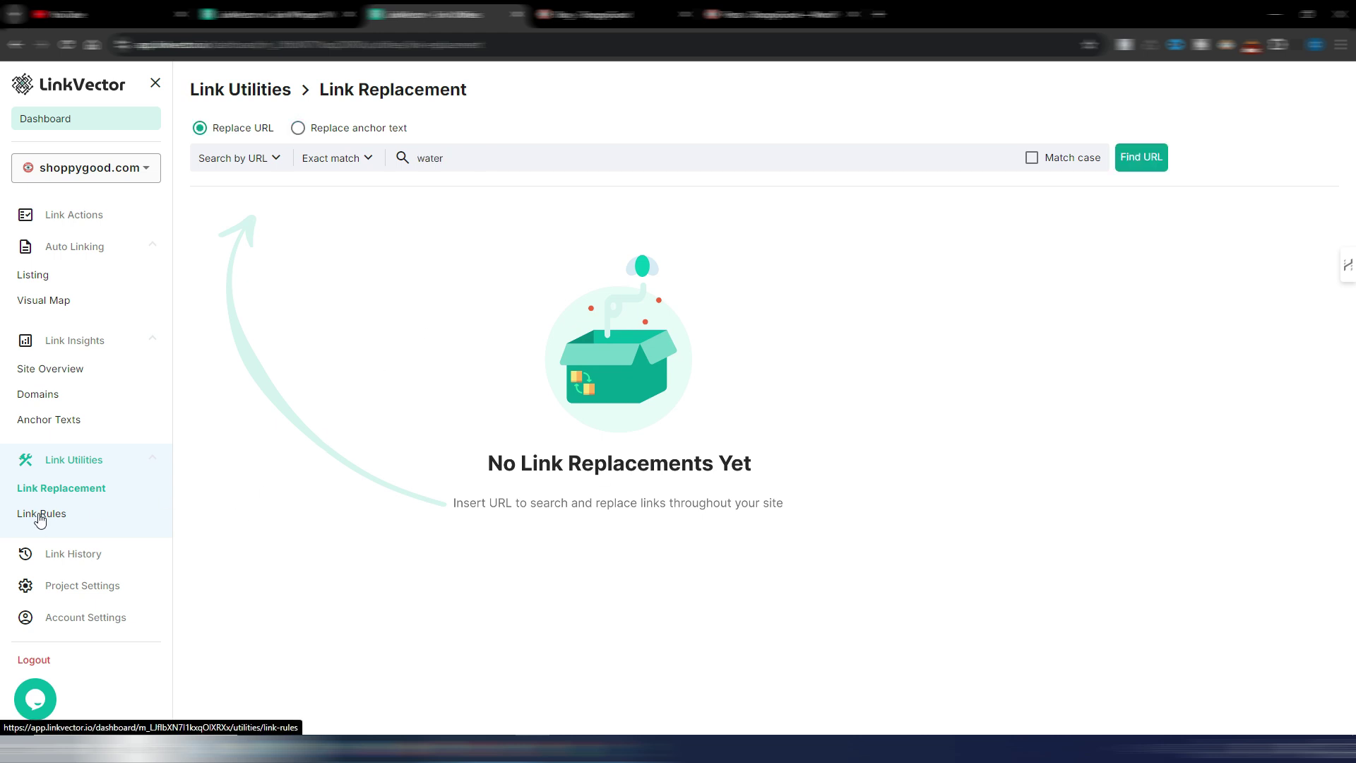
{"action": "left_click", "coordinate": [39, 519]}
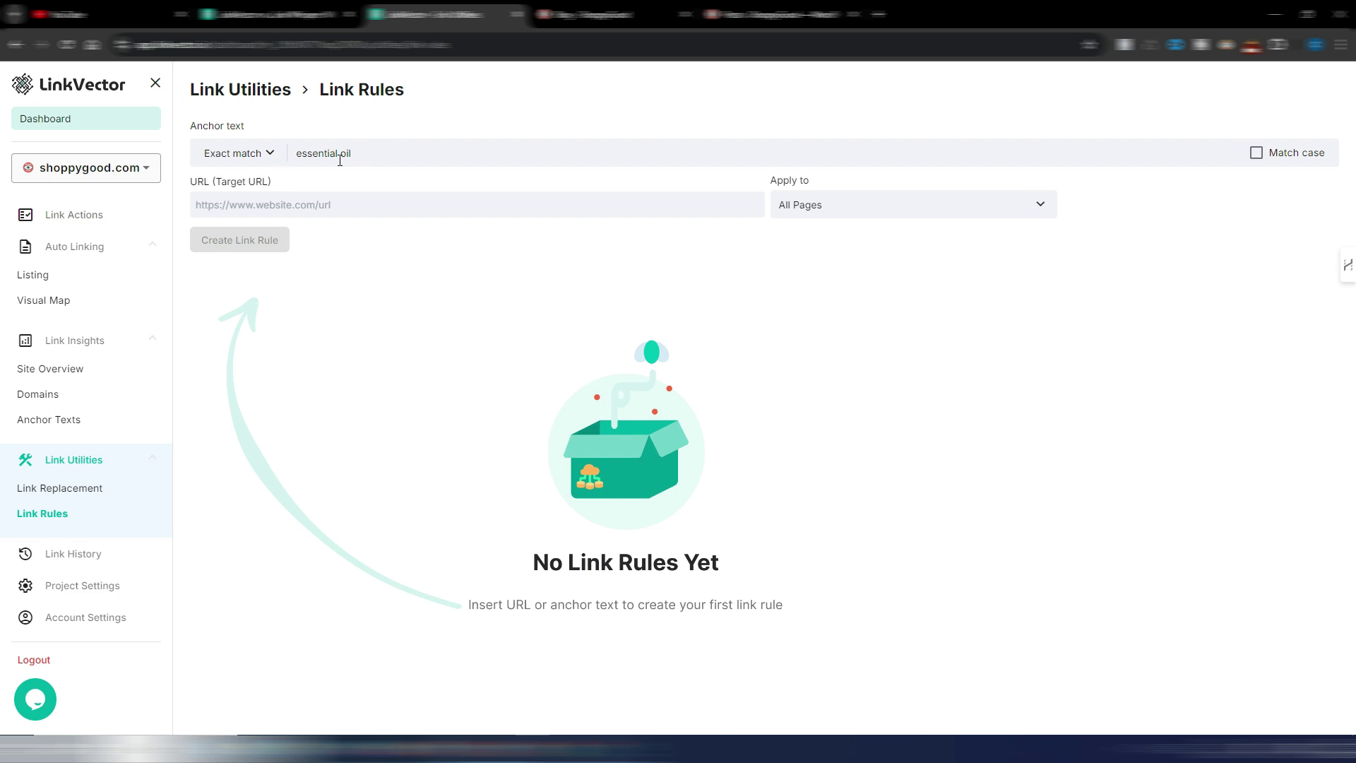
{"action": "left_click", "coordinate": [272, 153]}
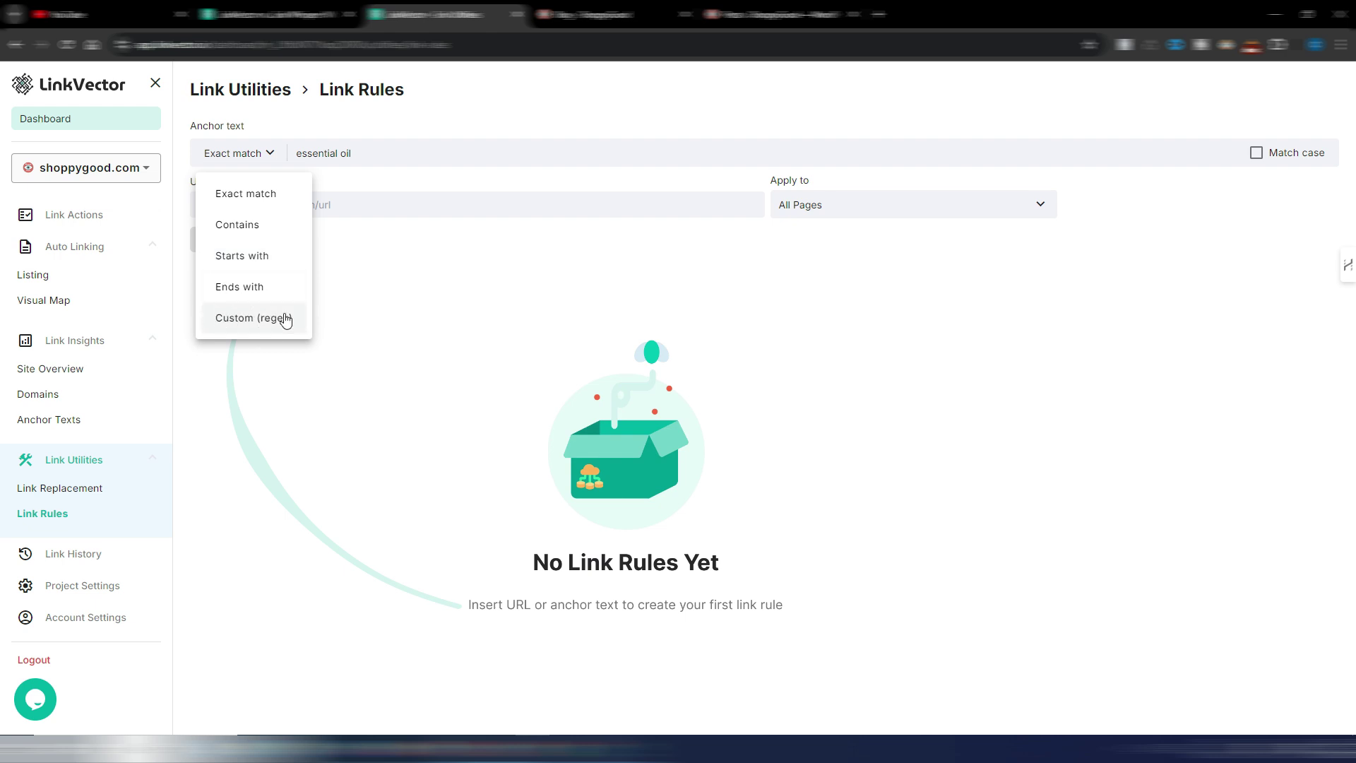
{"action": "left_click", "coordinate": [282, 152]}
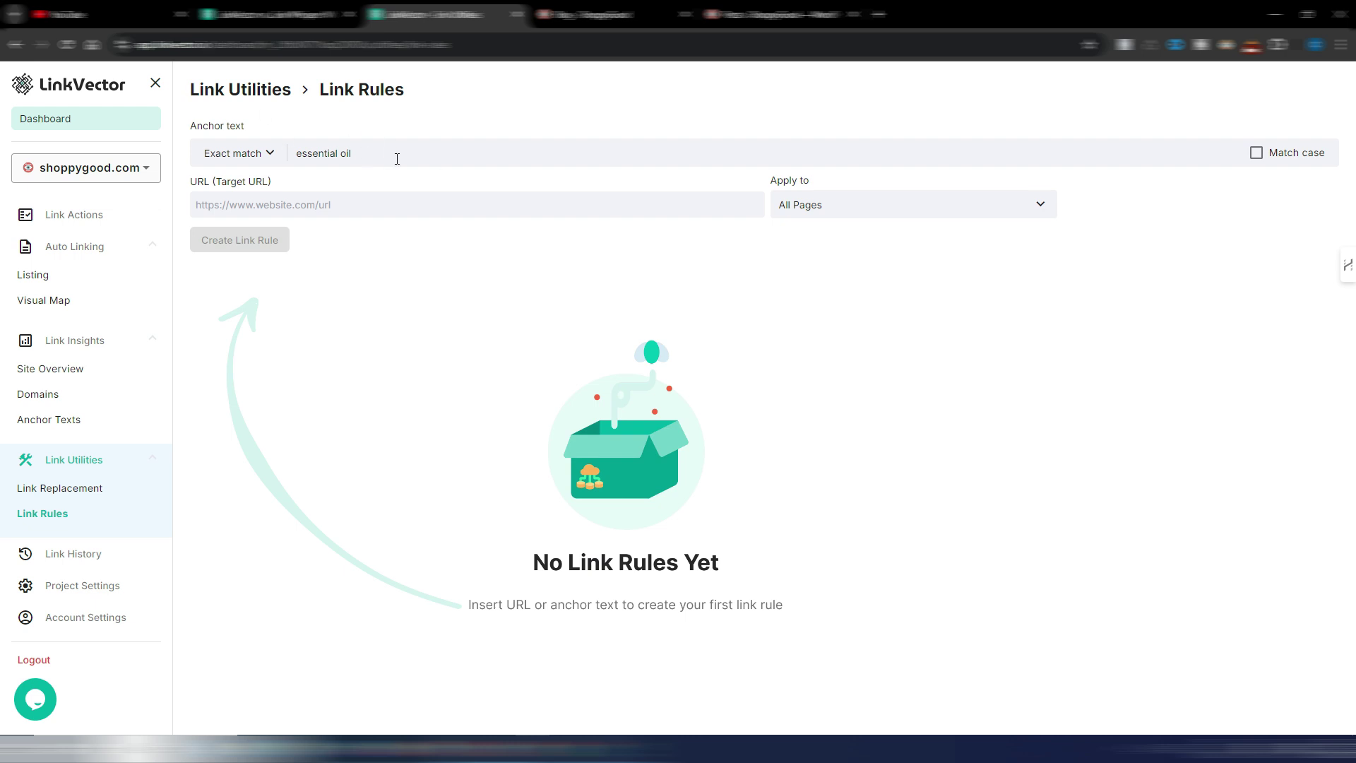
{"action": "left_click", "coordinate": [297, 154]}
{"action": "type", "text": "best"}
{"action": "left_click", "coordinate": [234, 205]}
{"action": "type", "text": "https://shoppygood.com/best-essential-oils"}
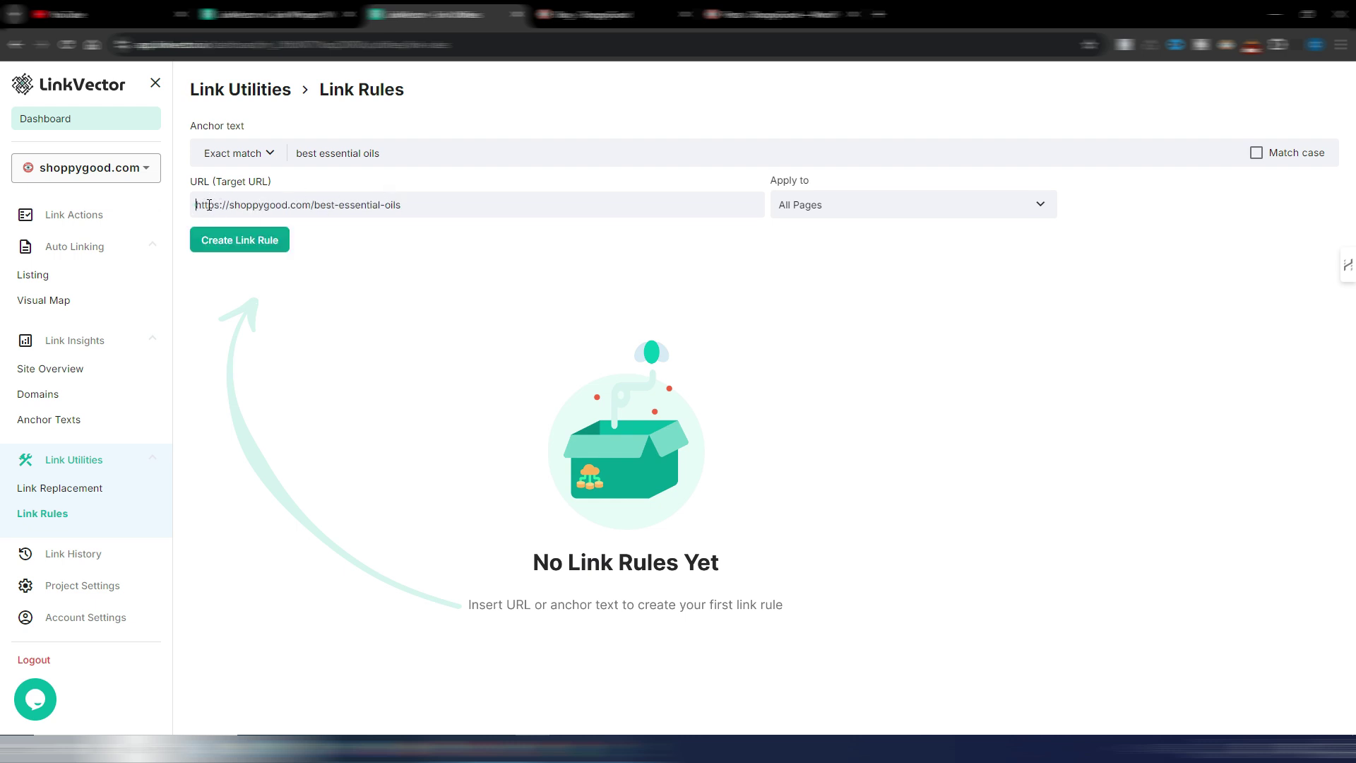
- Keep the rule applied to All Pages and create the link rule for the "best essential oils" anchor
{"action": "key", "text": "ctrl+a"}
{"action": "left_click", "coordinate": [399, 152]}
{"action": "left_click_drag", "start_coordinate": [390, 152], "coordinate": [300, 150]}
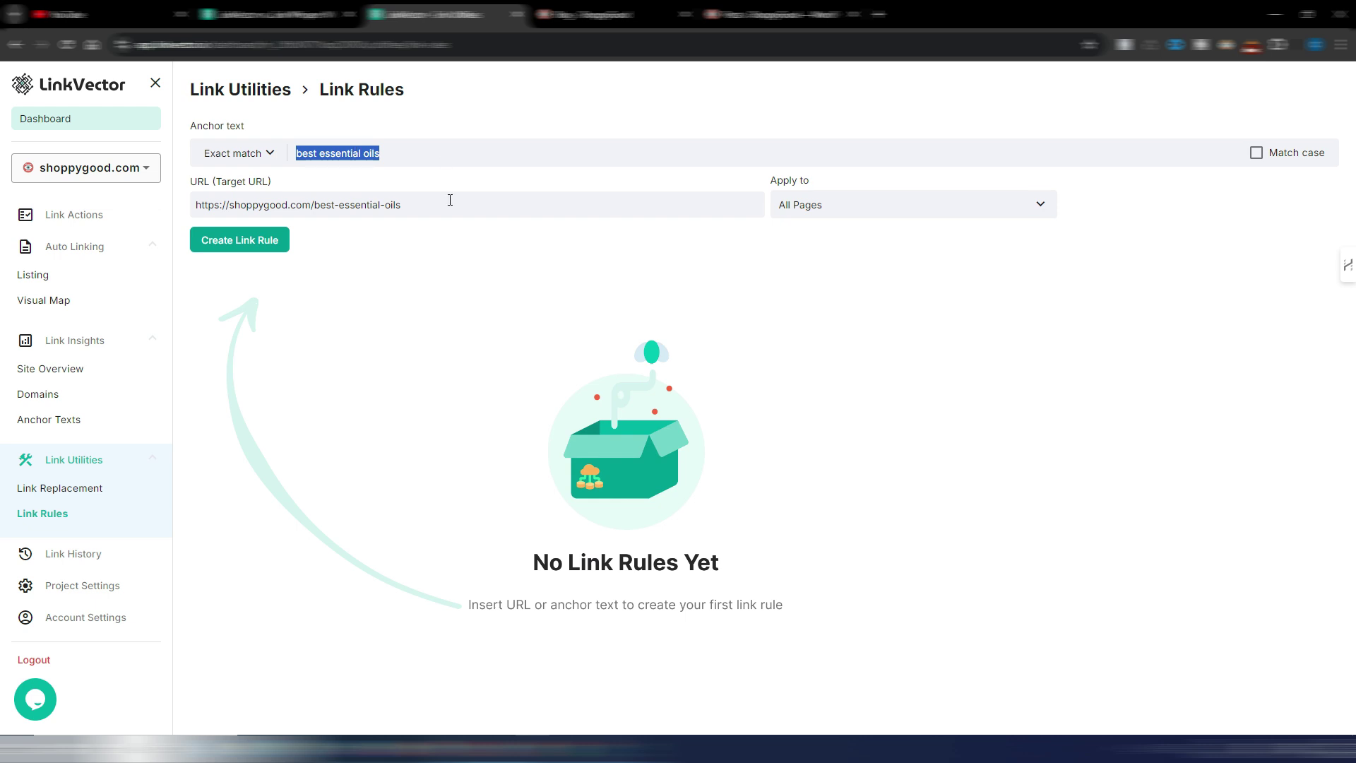
{"action": "left_click", "coordinate": [409, 204]}
{"action": "triple_click", "coordinate": [403, 204]}
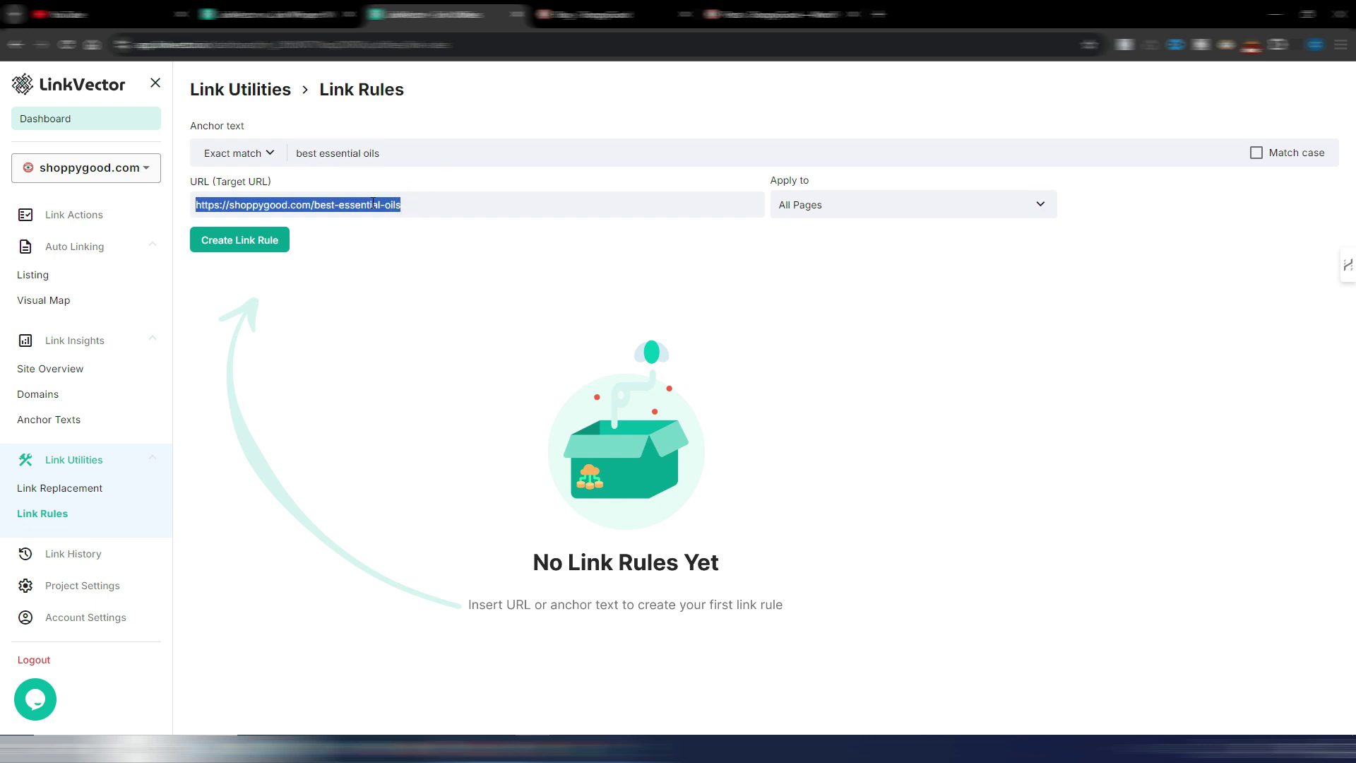
{"action": "left_click", "coordinate": [866, 209]}
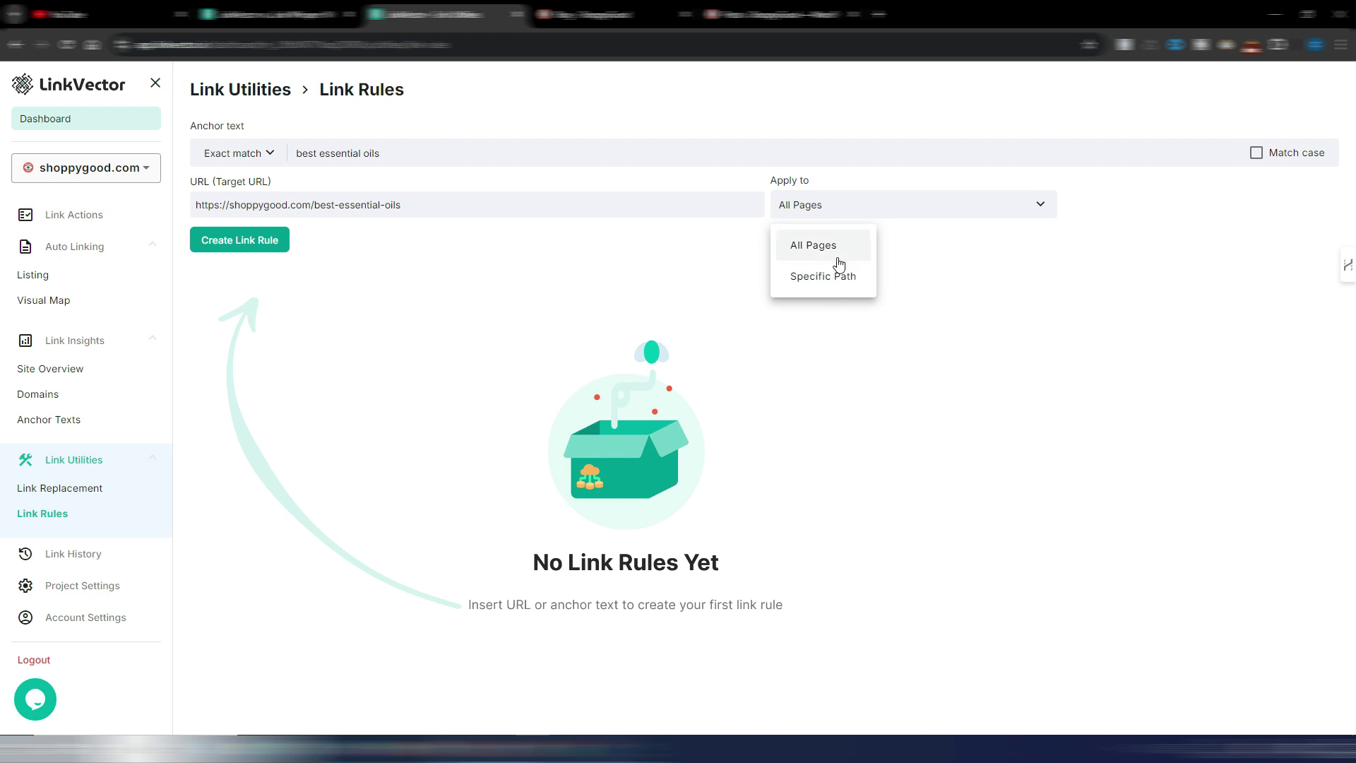
{"action": "left_click", "coordinate": [407, 272]}
{"action": "left_click", "coordinate": [237, 239]}
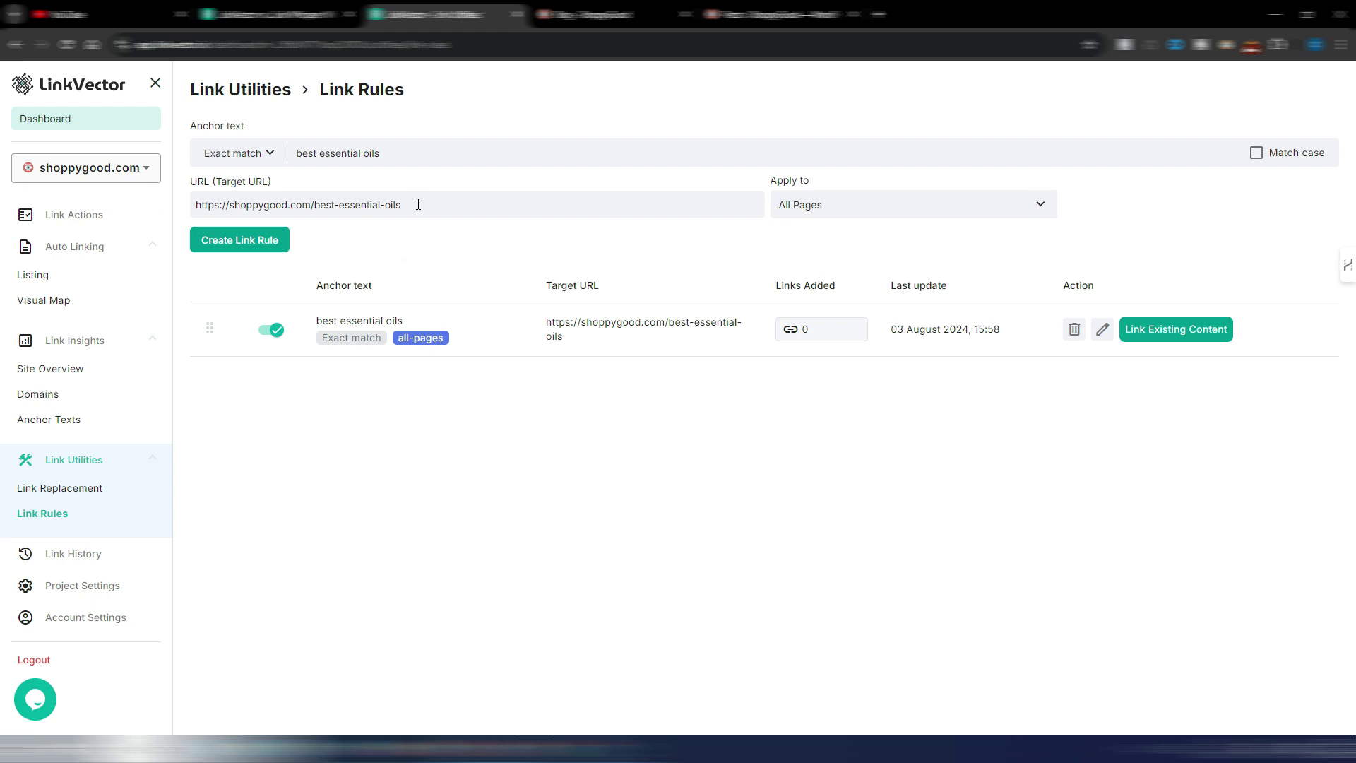
{"action": "left_click_drag", "start_coordinate": [414, 204], "coordinate": [192, 204]}
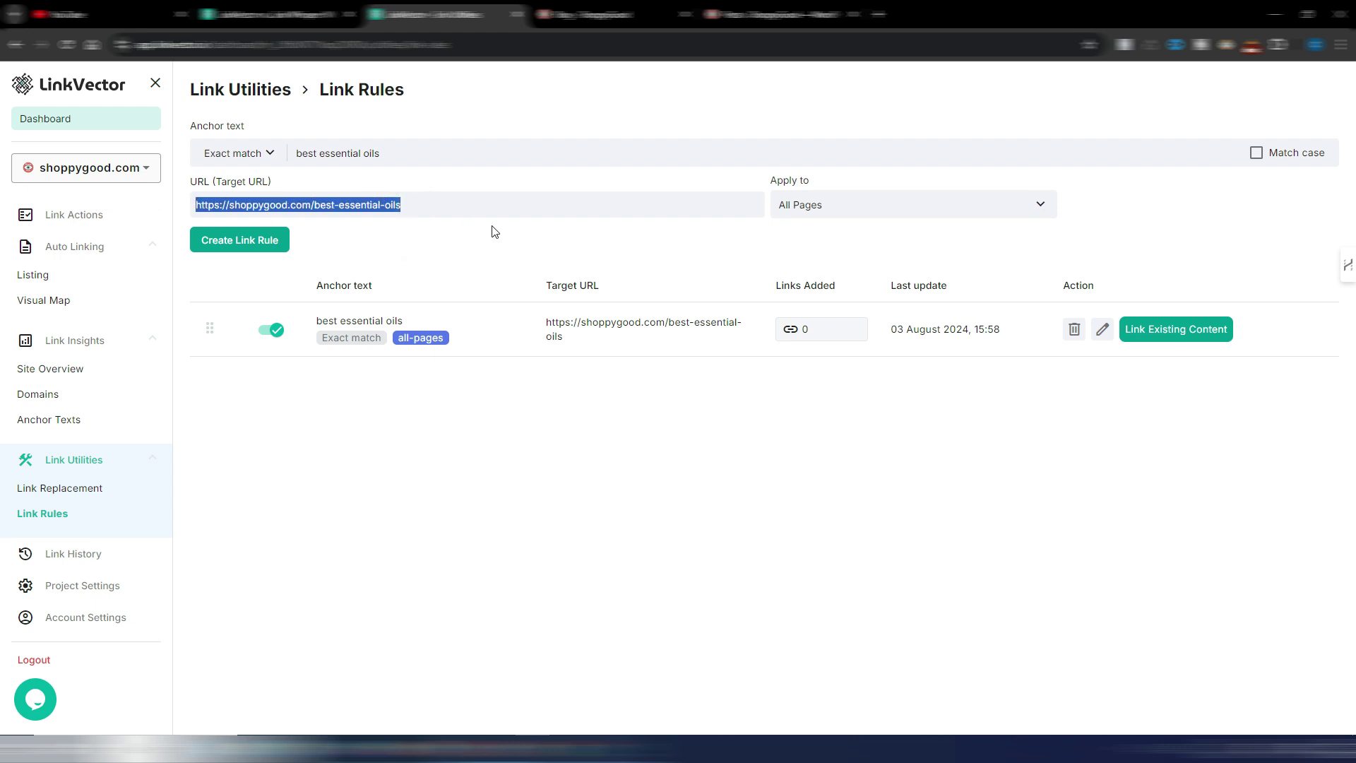
{"action": "left_click", "coordinate": [414, 157]}
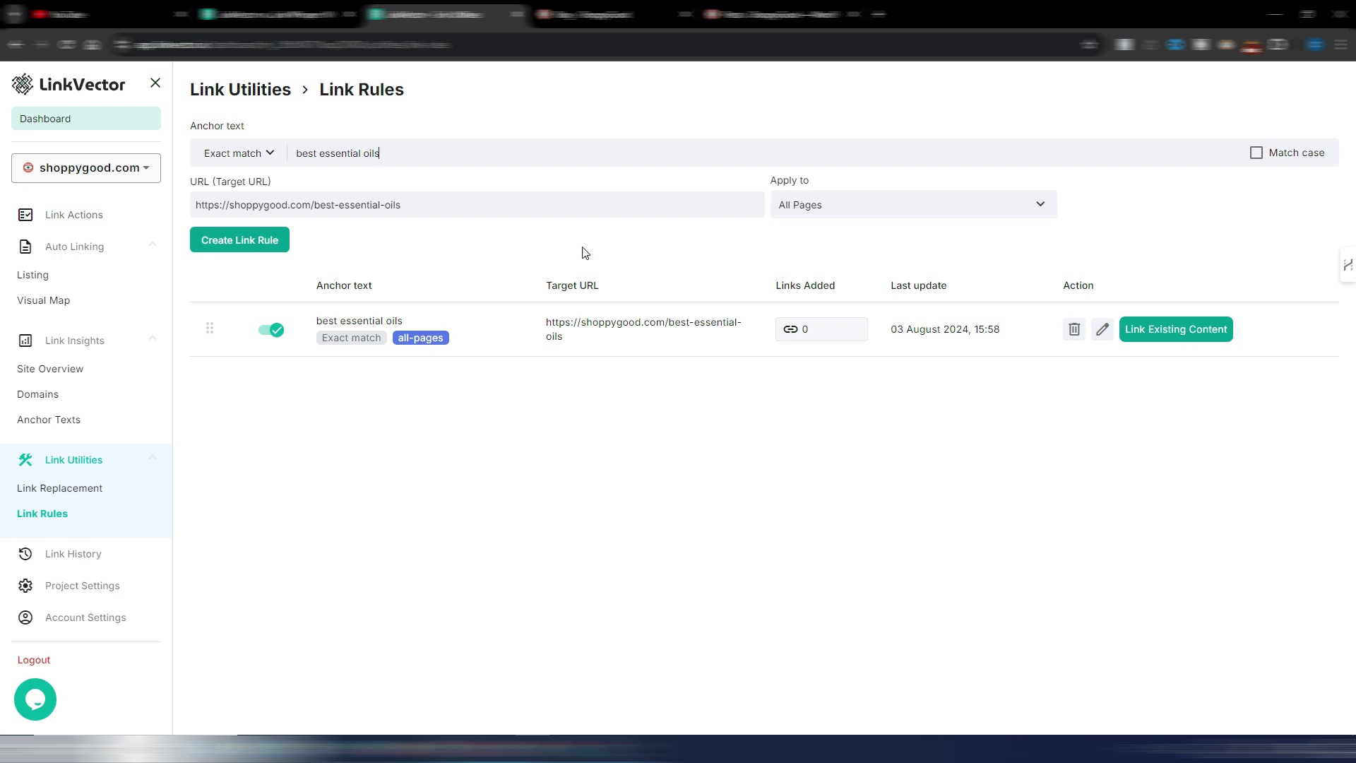
- Review the Link History page, and examine the excluded URLs and analysis settings in Project Settings
{"action": "left_click", "coordinate": [71, 554]}
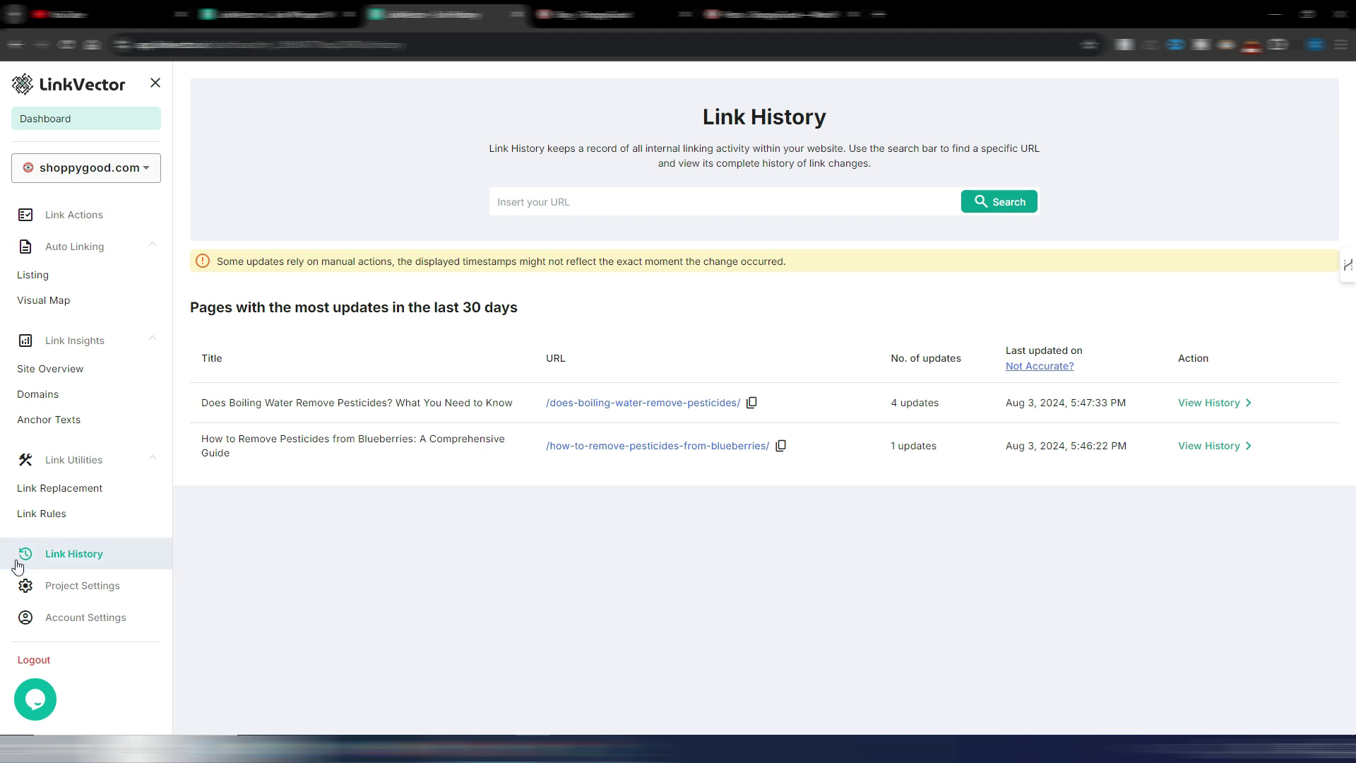
{"action": "left_click", "coordinate": [88, 592]}
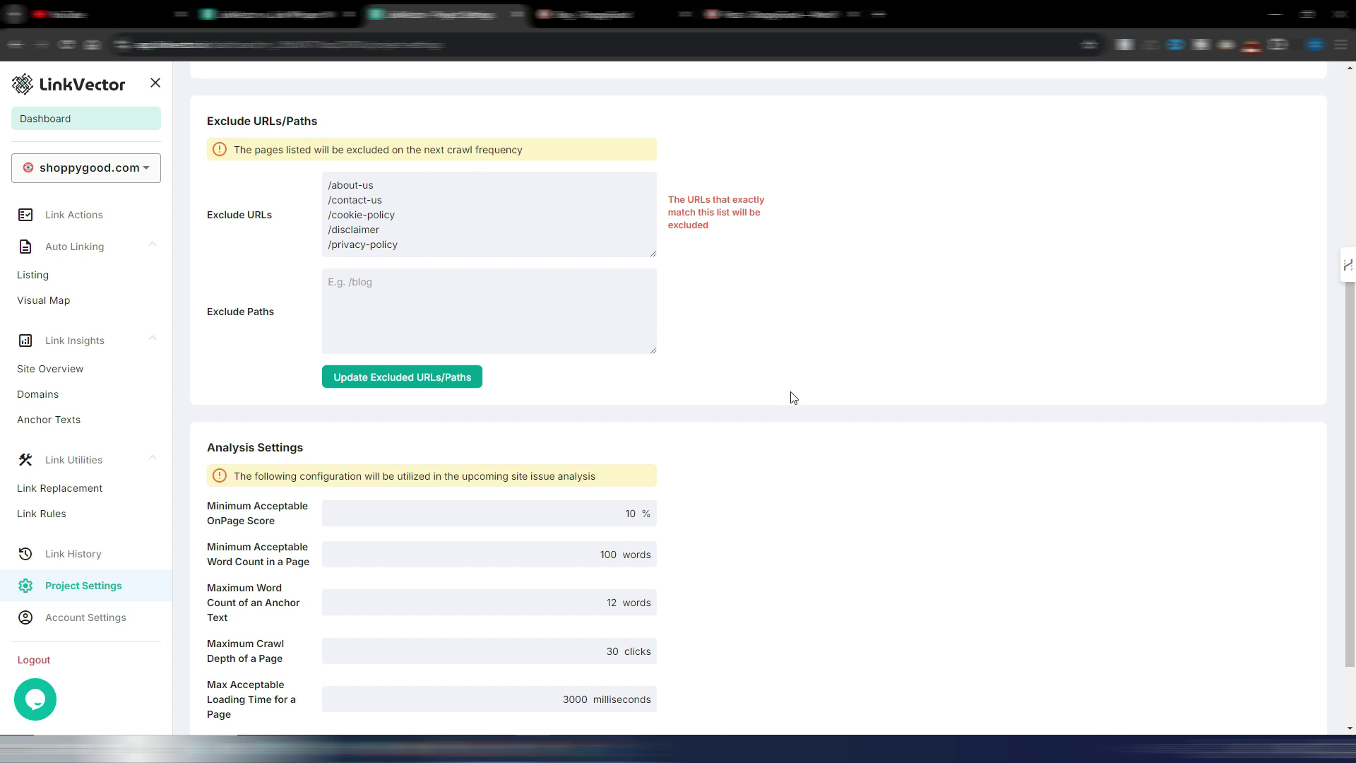
{"action": "scroll", "coordinate": [783, 315], "scroll_direction": "down", "scroll_amount": 2}
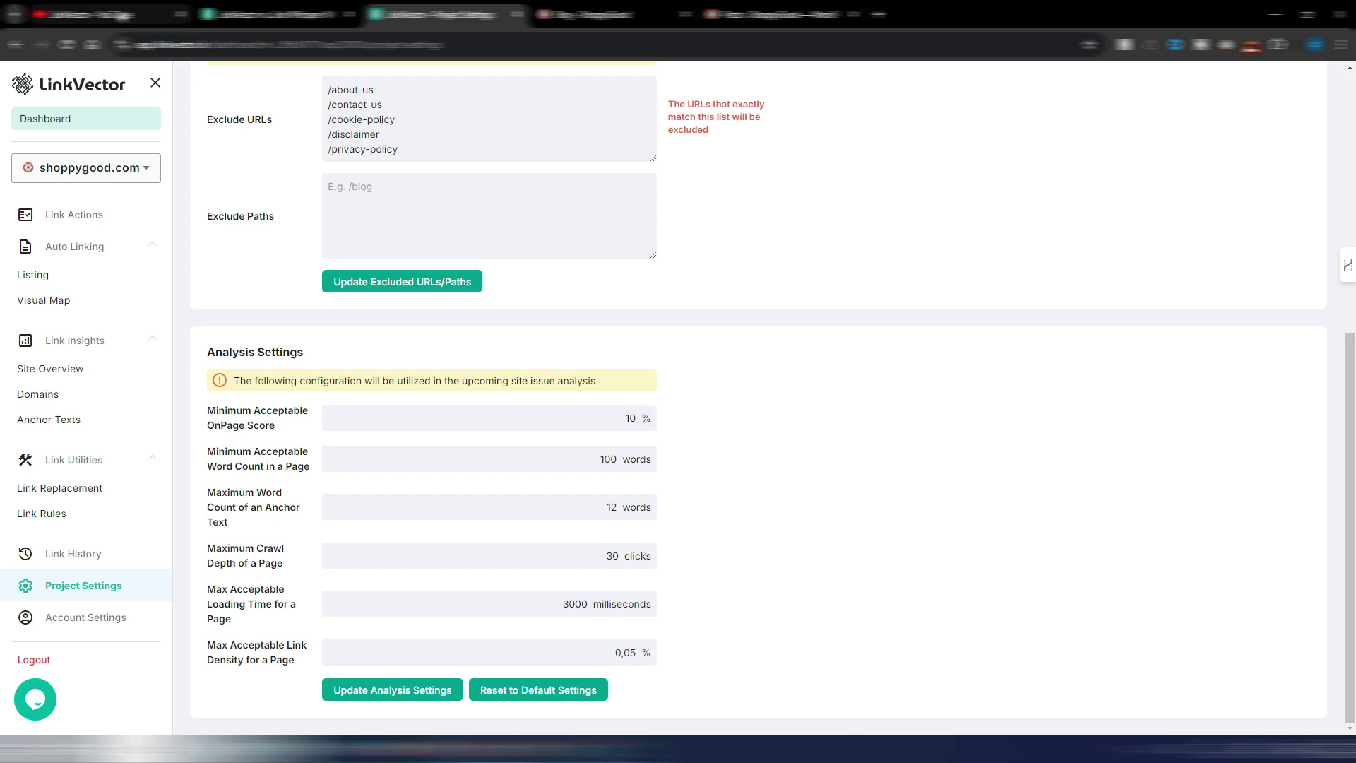
- Switch to the LinkVector YouTube channel and look through its list of tutorial videos
{"action": "left_click", "coordinate": [106, 14]}
{"action": "scroll", "coordinate": [888, 363], "scroll_direction": "down", "scroll_amount": 7}
{"action": "scroll", "coordinate": [889, 363], "scroll_direction": "up", "scroll_amount": 5}
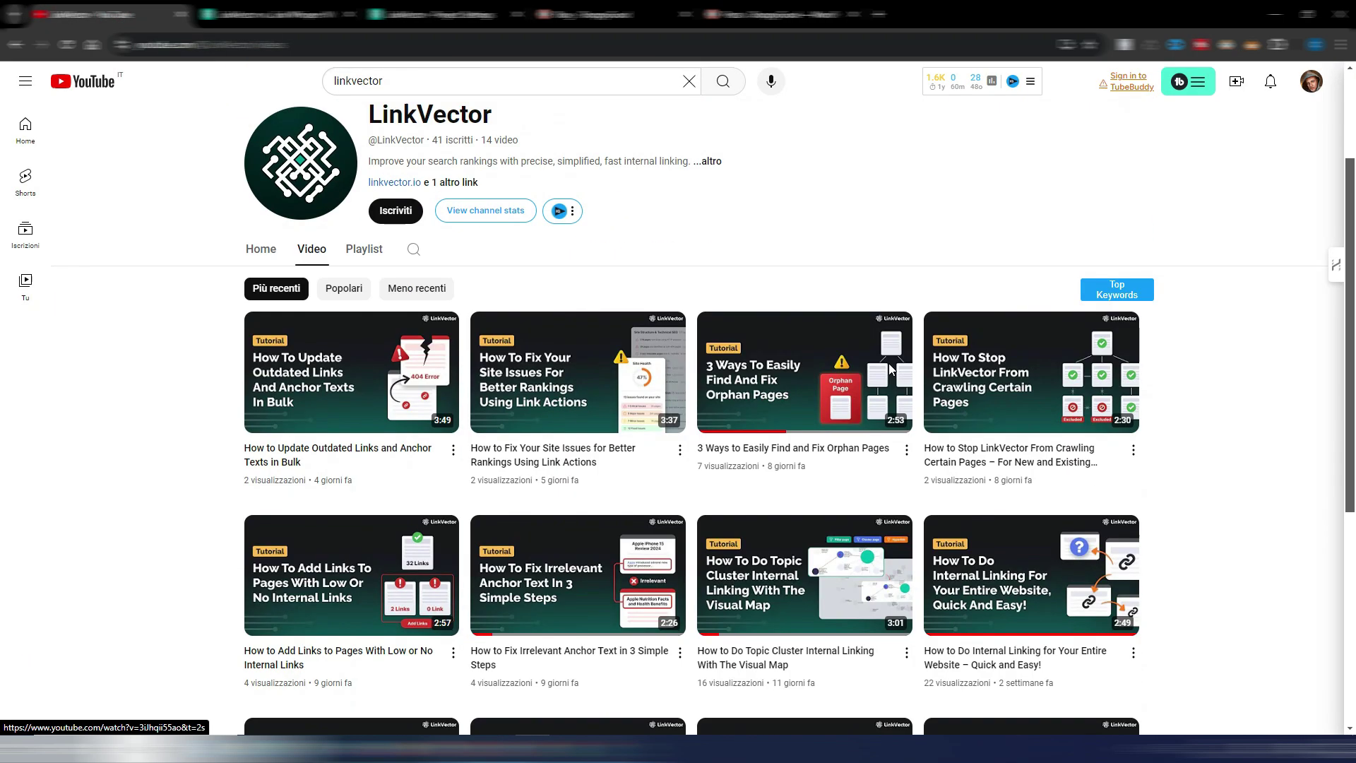
{"action": "scroll", "coordinate": [889, 363], "scroll_direction": "down", "scroll_amount": 4}
{"action": "scroll", "coordinate": [889, 363], "scroll_direction": "down", "scroll_amount": 3}
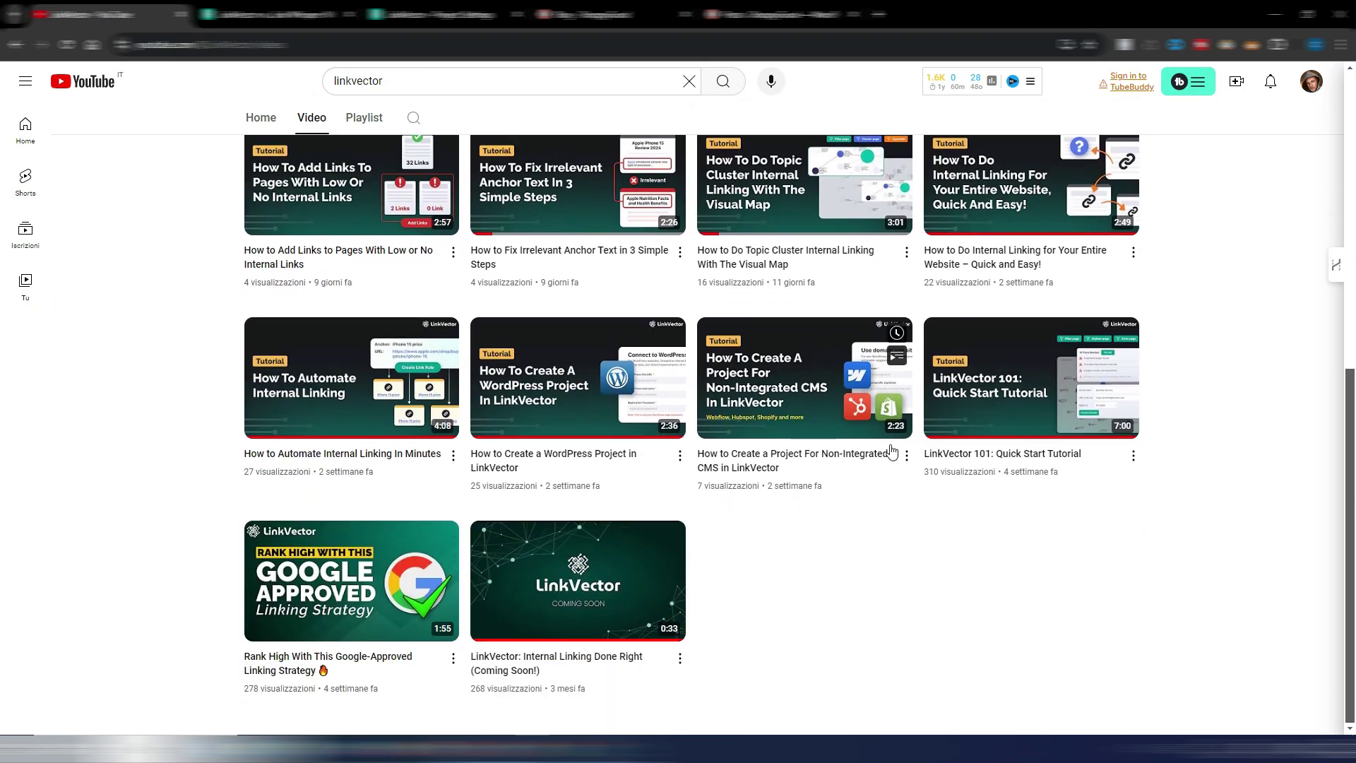
{"action": "scroll", "coordinate": [902, 545], "scroll_direction": "up", "scroll_amount": 10}
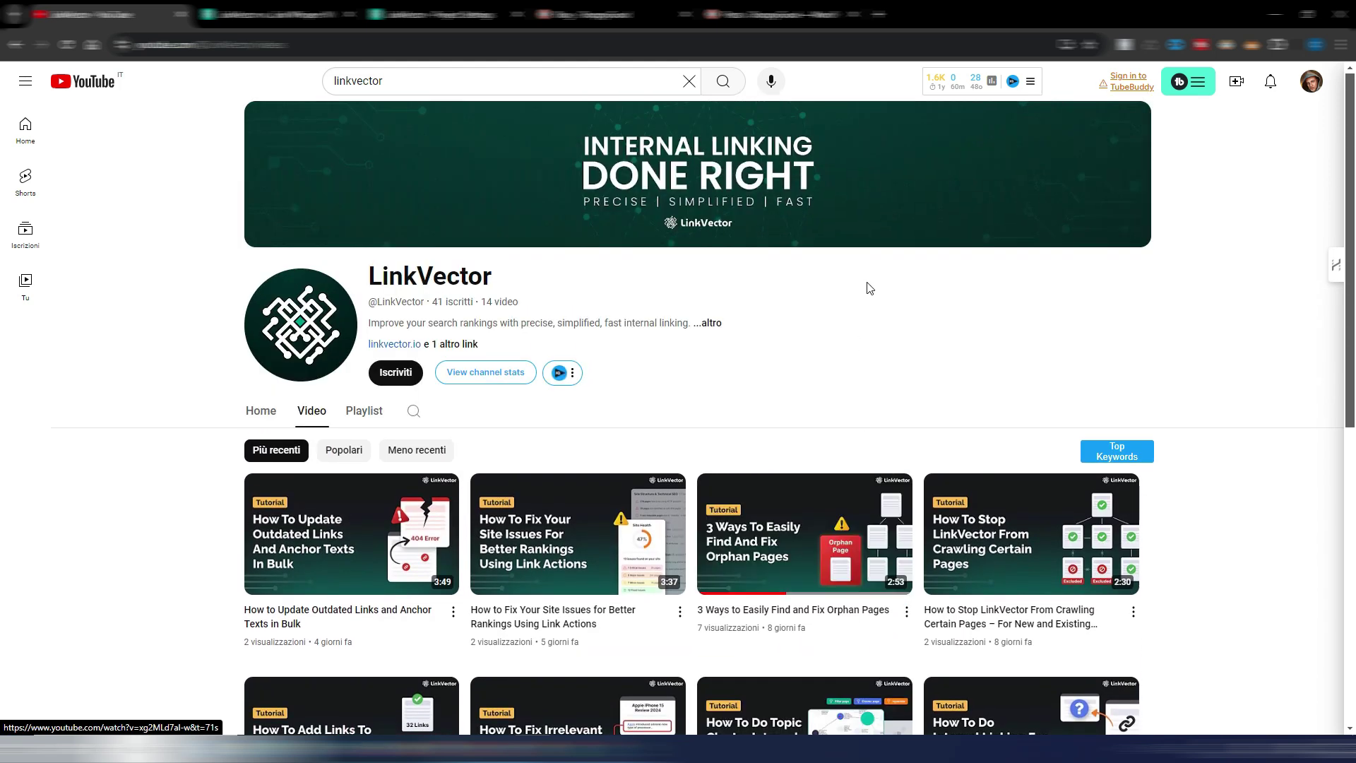
{"action": "scroll", "coordinate": [1202, 393], "scroll_direction": "down", "scroll_amount": 5}
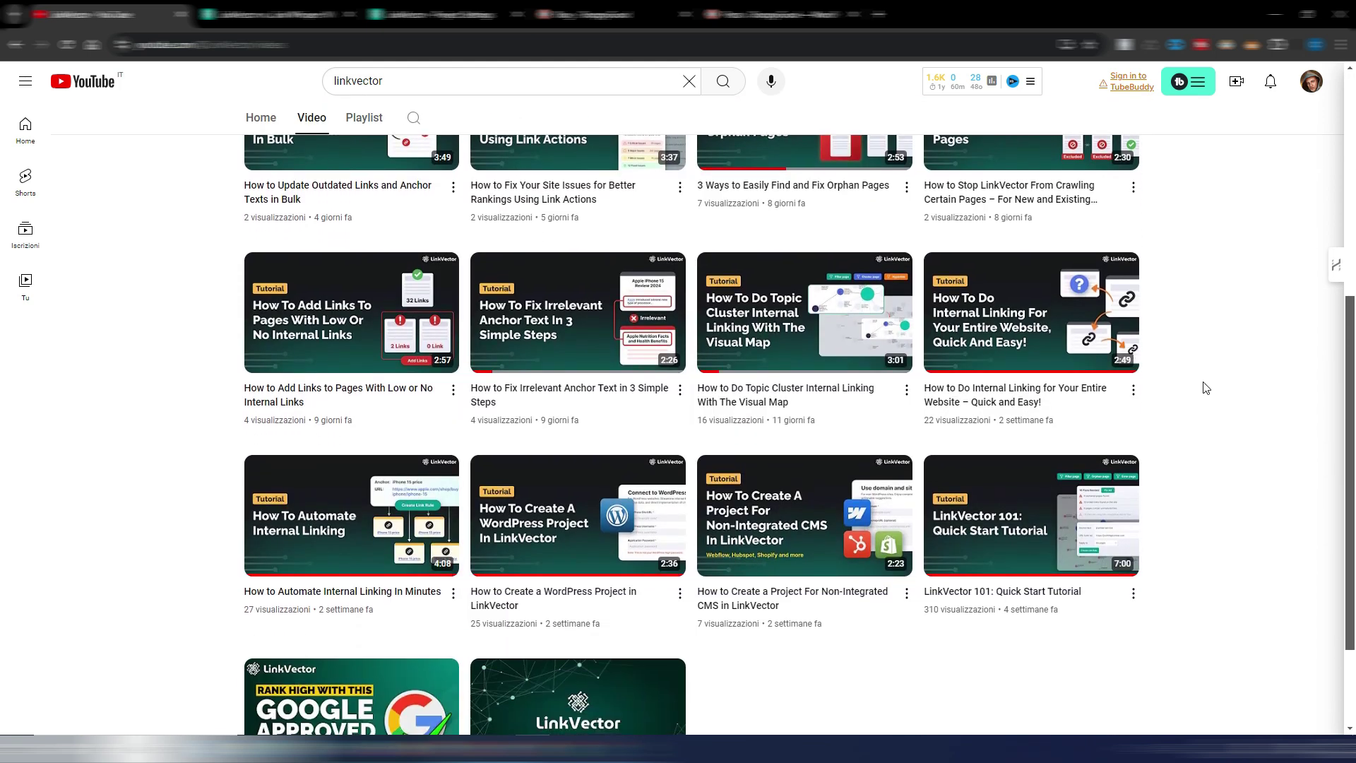
{"action": "scroll", "coordinate": [1206, 388], "scroll_direction": "down", "scroll_amount": 2}
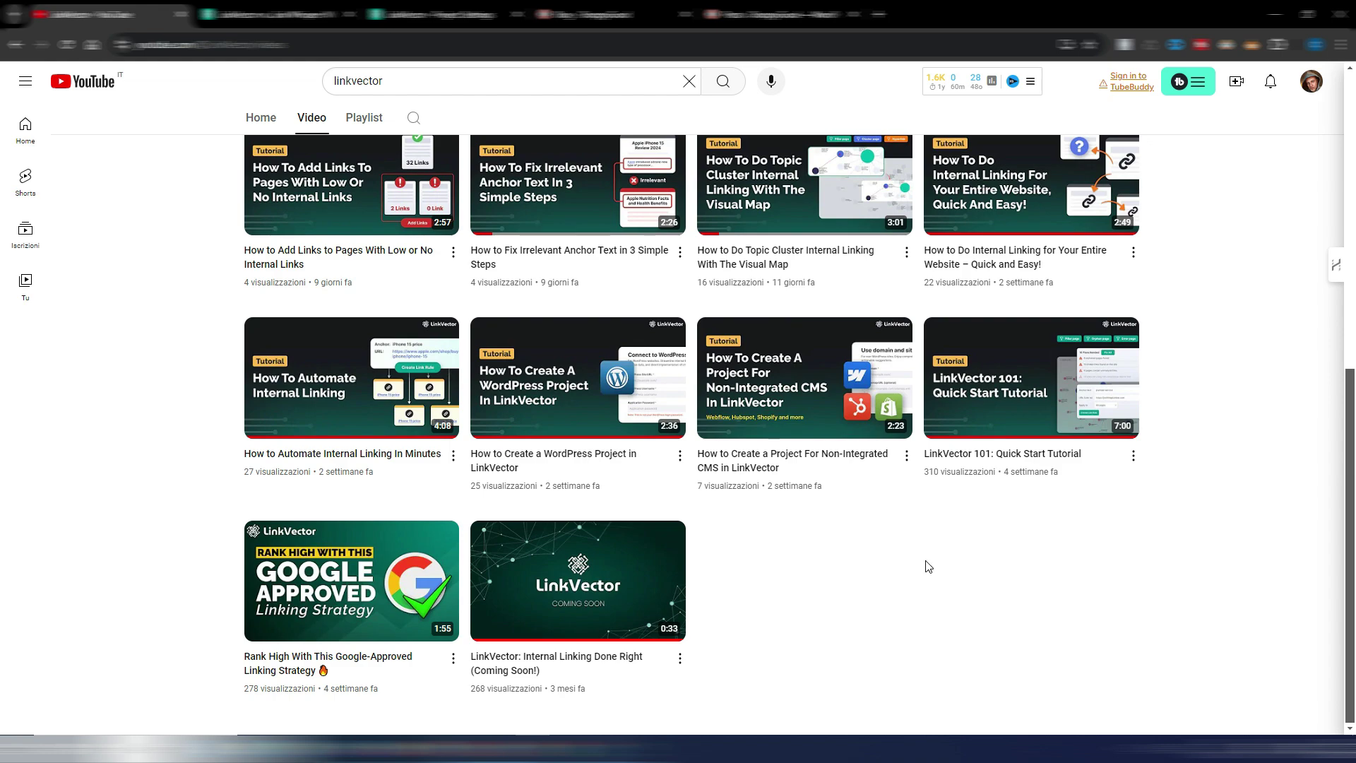
{"action": "scroll", "coordinate": [930, 566], "scroll_direction": "up", "scroll_amount": 10}
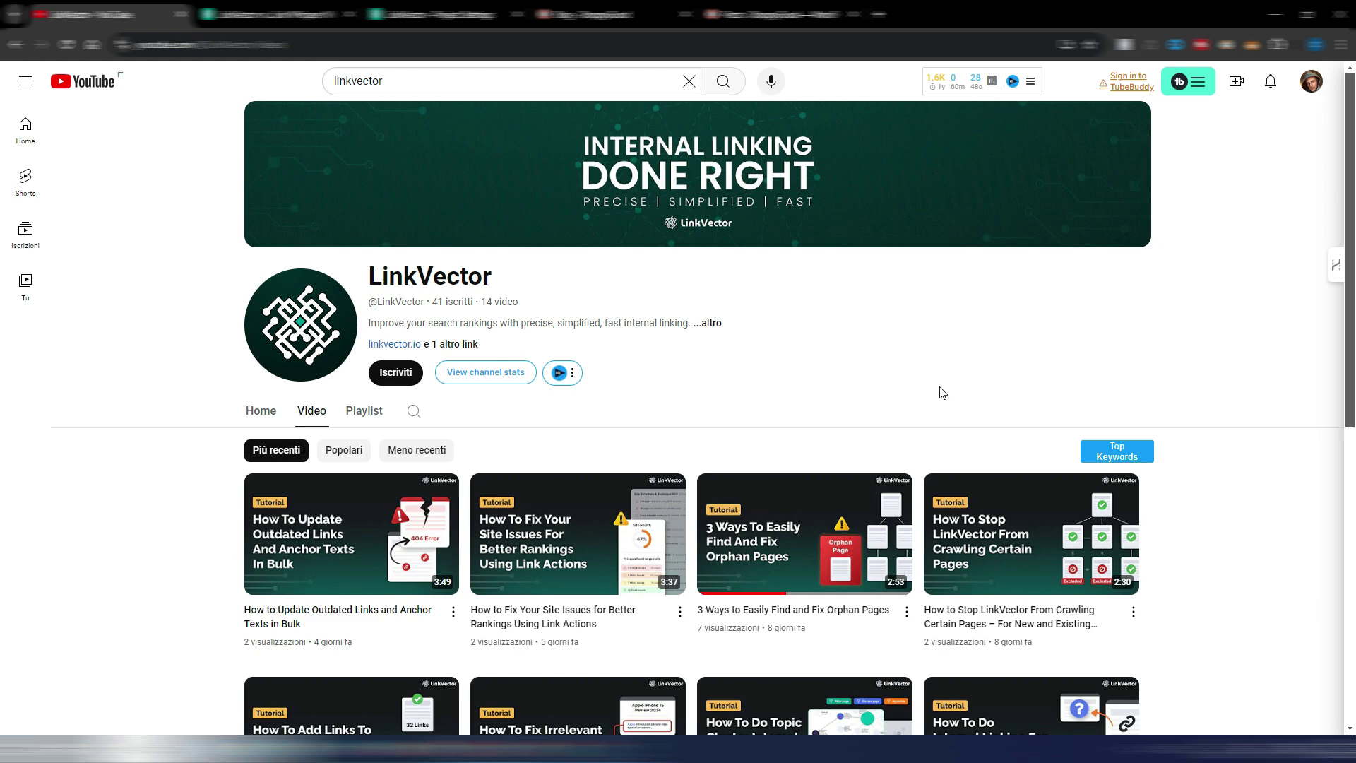
{"action": "left_click", "coordinate": [445, 15]}
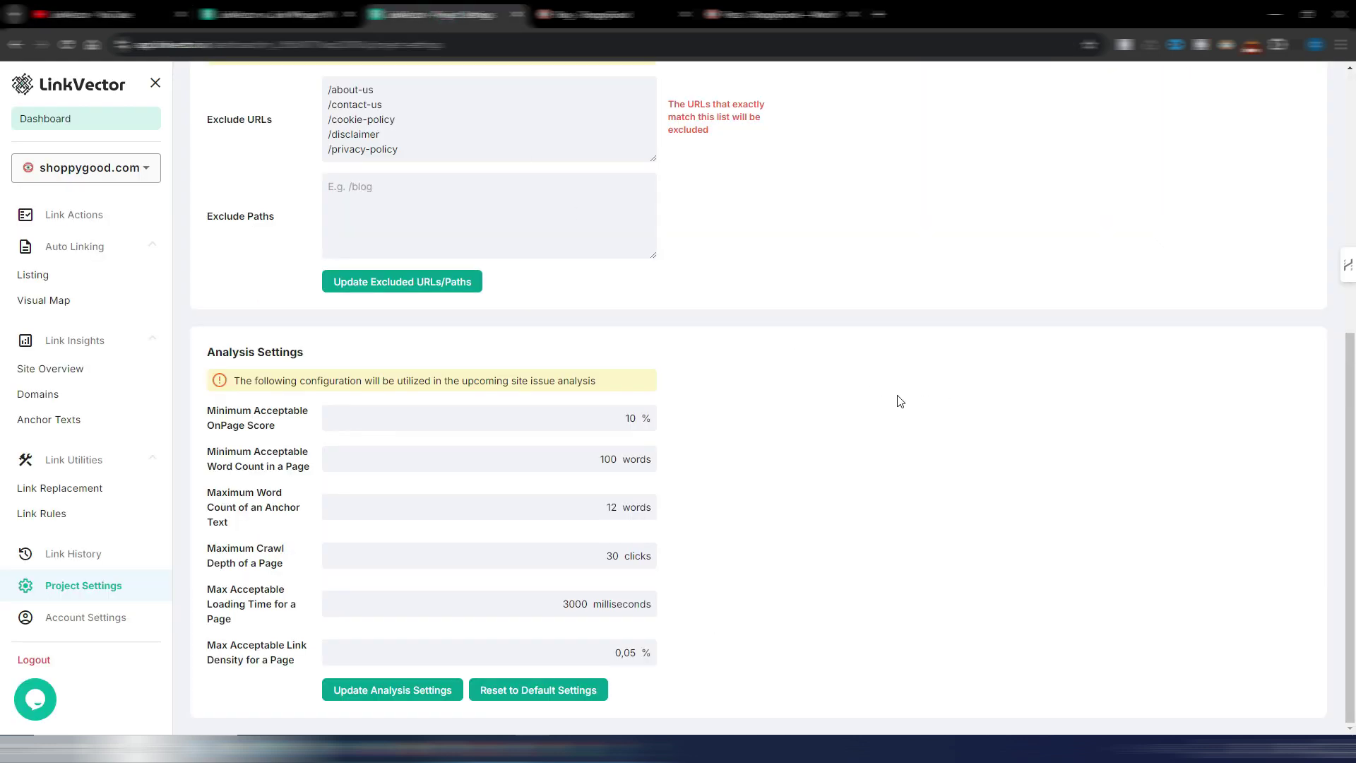
{"action": "key", "text": "ctrl+1"}
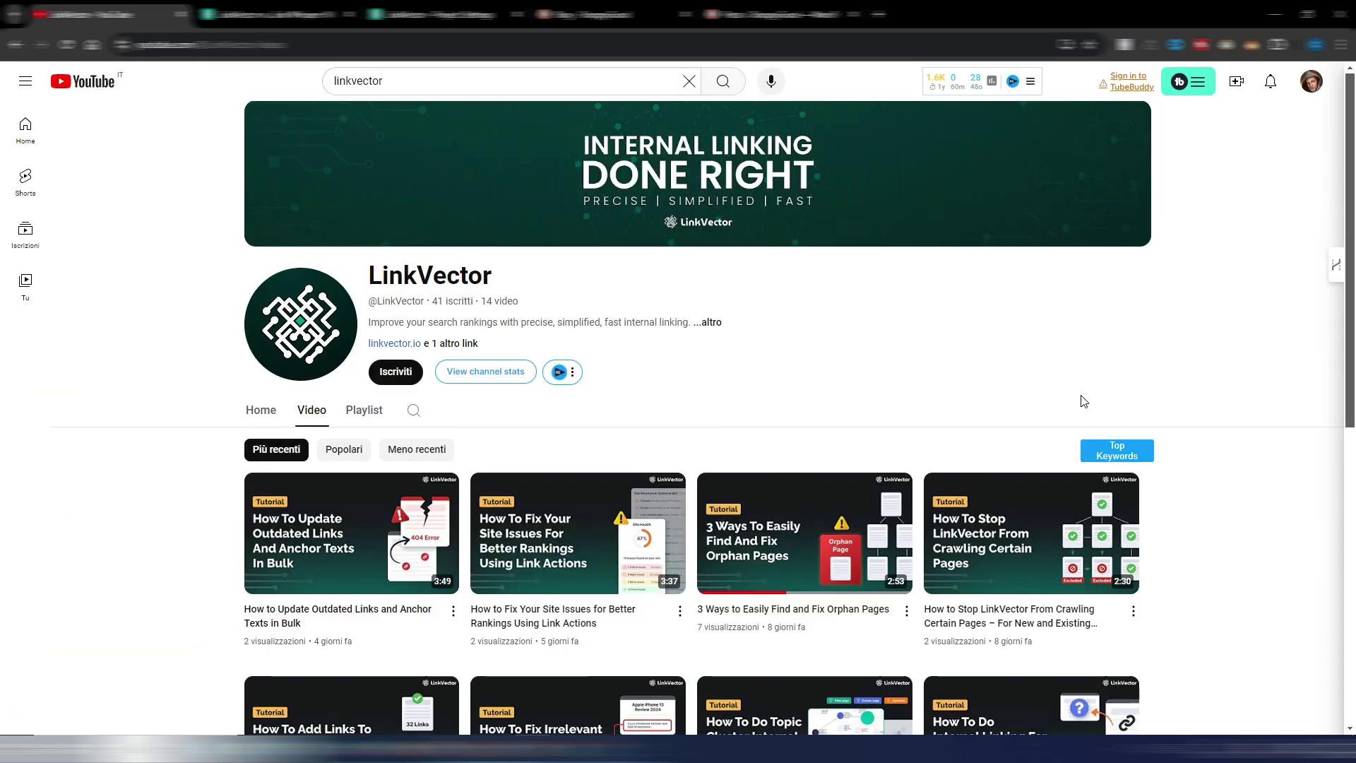
{"action": "scroll", "coordinate": [1081, 397], "scroll_direction": "down", "scroll_amount": 8}
{"action": "scroll", "coordinate": [1081, 401], "scroll_direction": "up", "scroll_amount": 8}
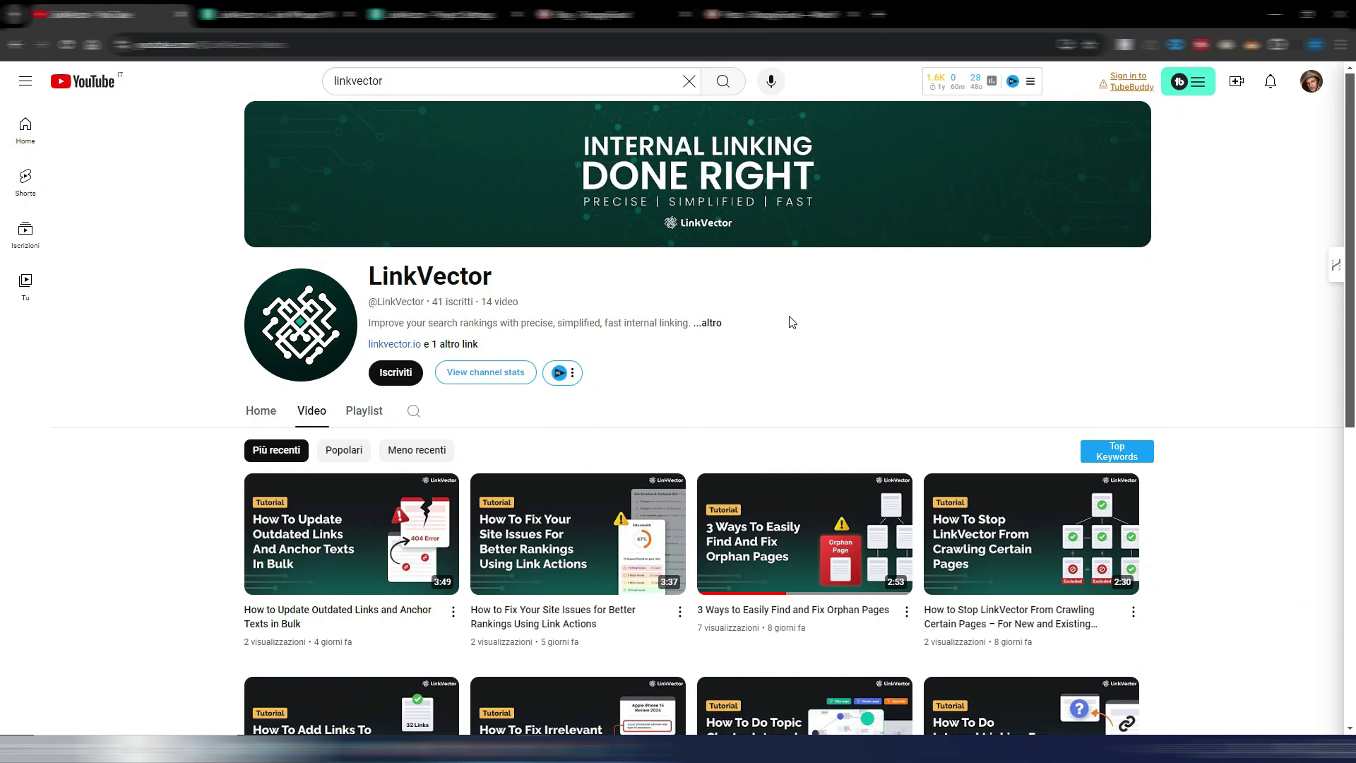
- Go from the LinkVector vs. Link Whisper article to the LinkVector home page and view the monthly pricing plans
{"action": "left_click", "coordinate": [436, 12]}
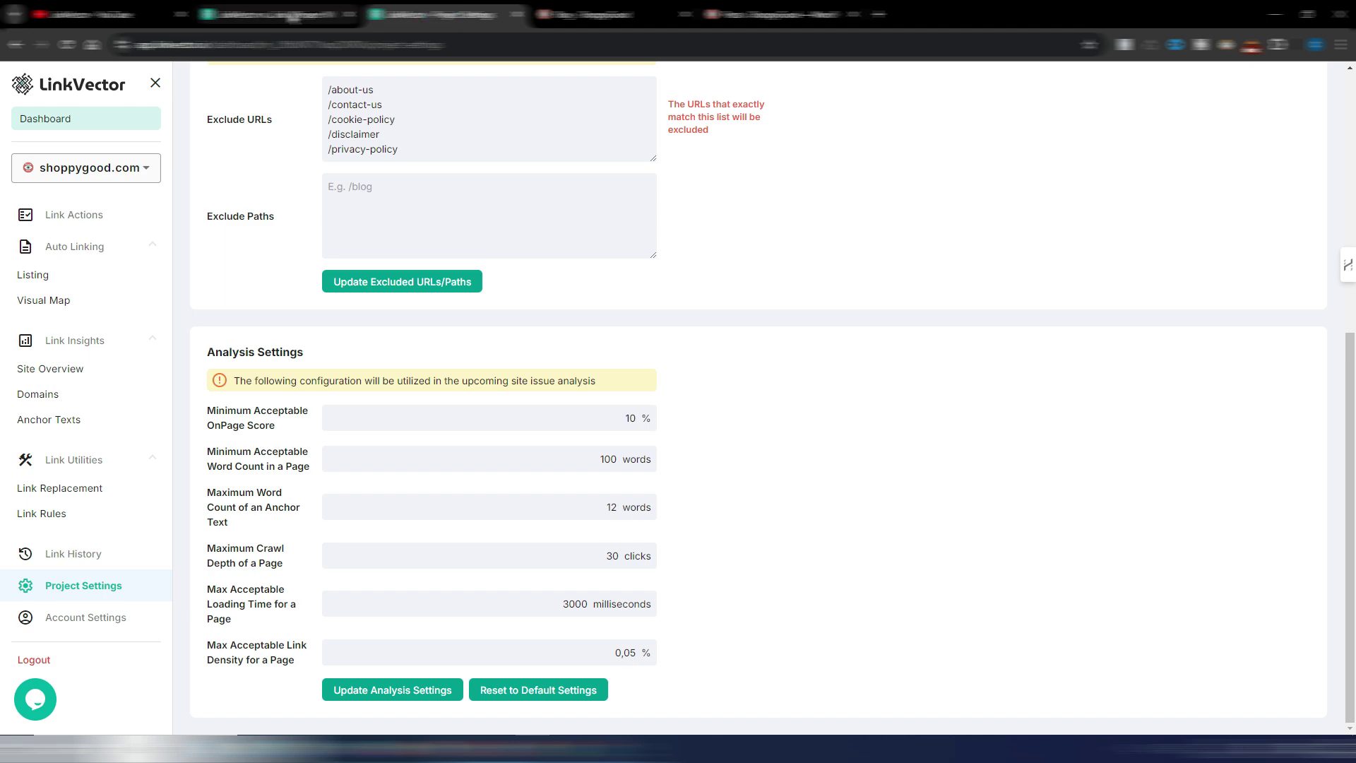
{"action": "left_click", "coordinate": [282, 14]}
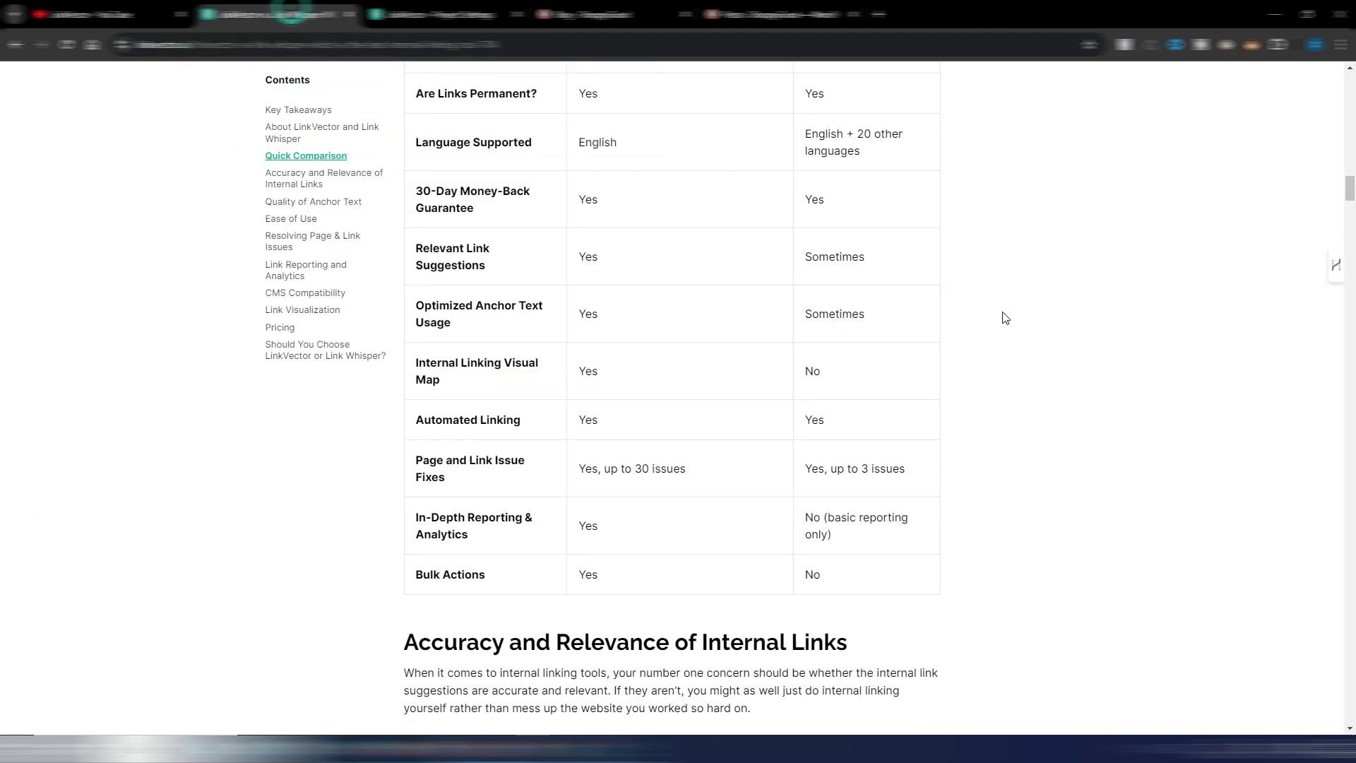
{"action": "left_click_drag", "start_coordinate": [1349, 189], "coordinate": [1350, 79]}
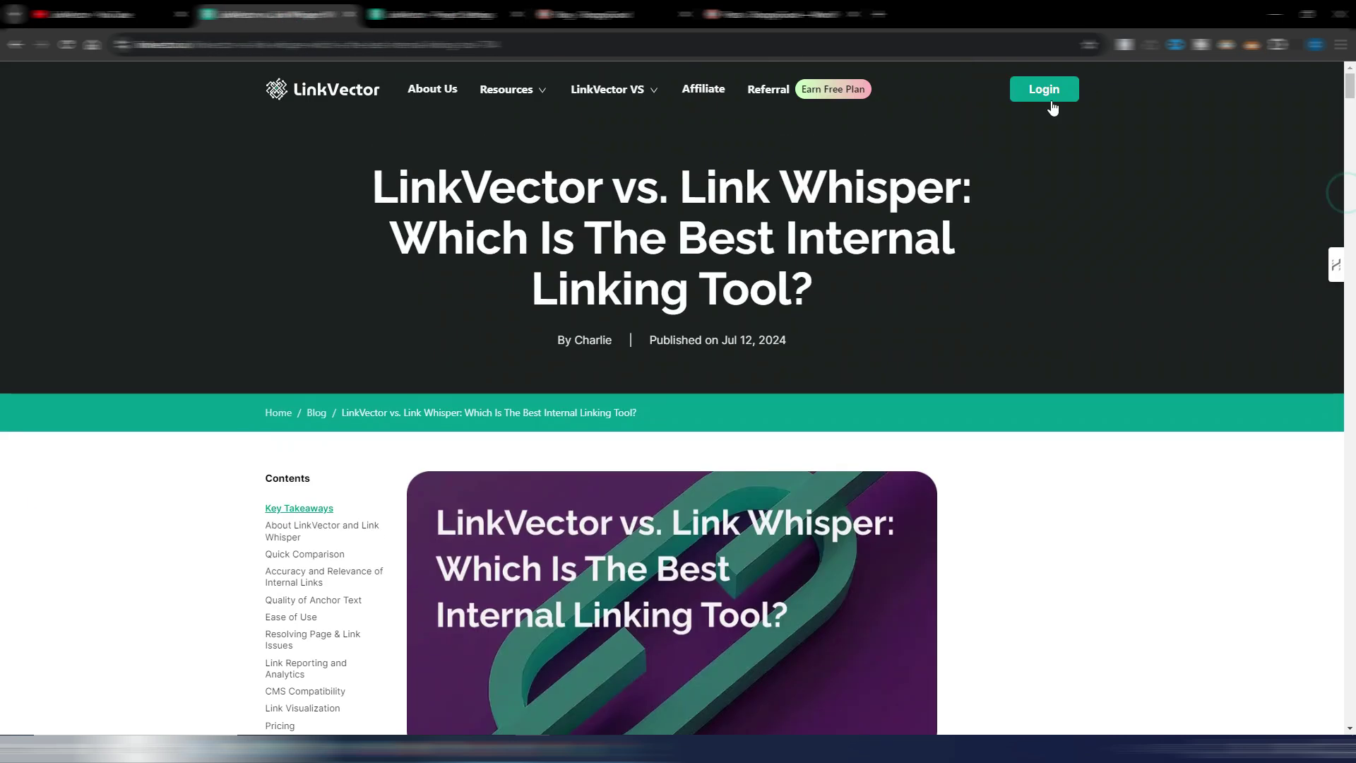
{"action": "left_click", "coordinate": [833, 90]}
{"action": "left_click_drag", "start_coordinate": [1349, 85], "coordinate": [1350, 650]}
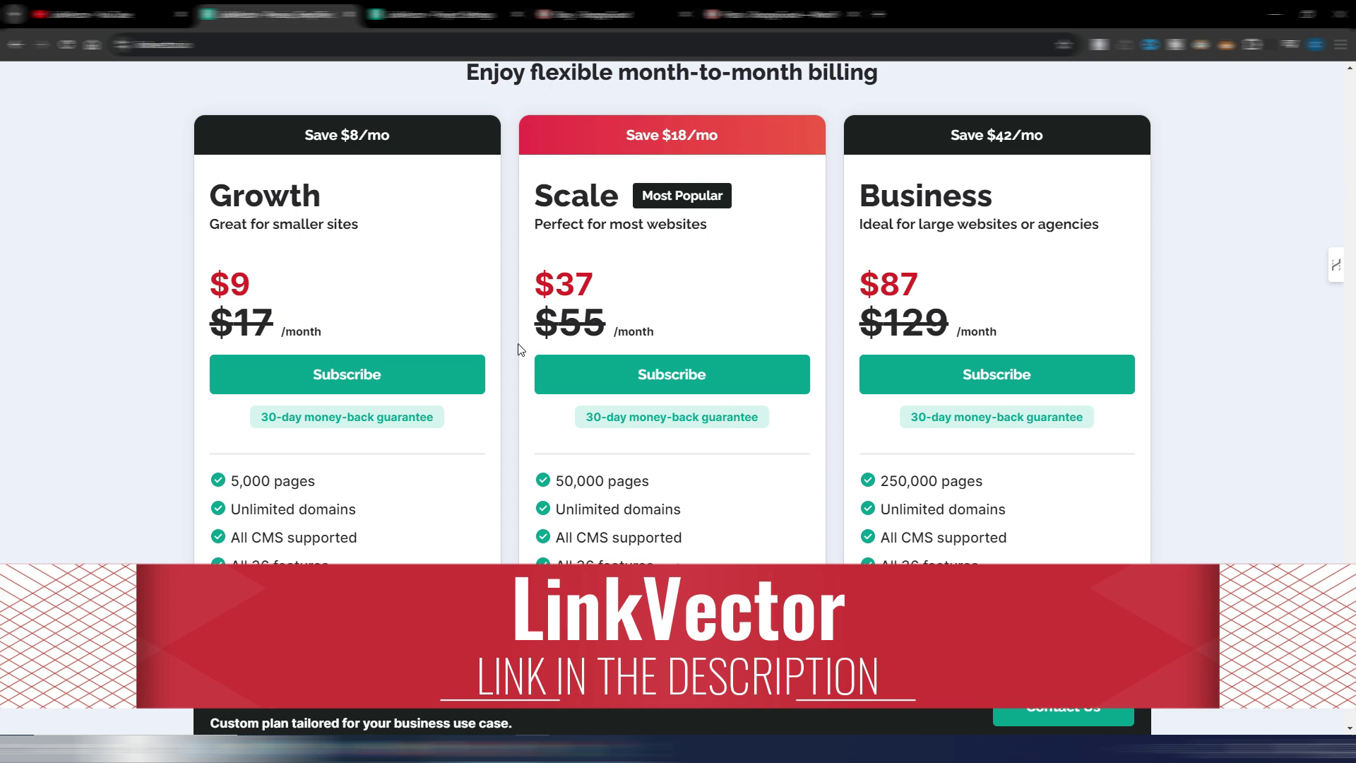
{"action": "scroll", "coordinate": [520, 347], "scroll_direction": "up", "scroll_amount": 2}
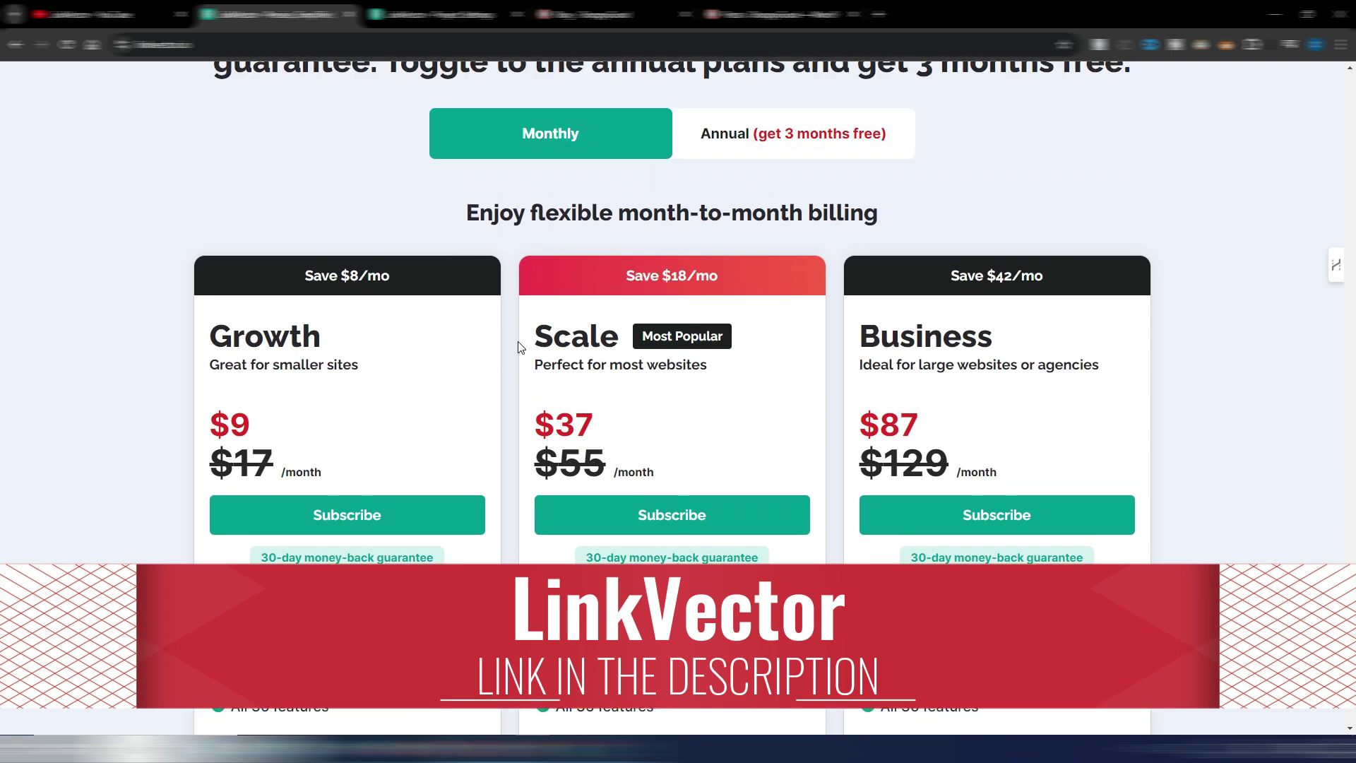
- Show the annual pricing and compare the Growth, Scale and Business plans
{"action": "left_click", "coordinate": [750, 145]}
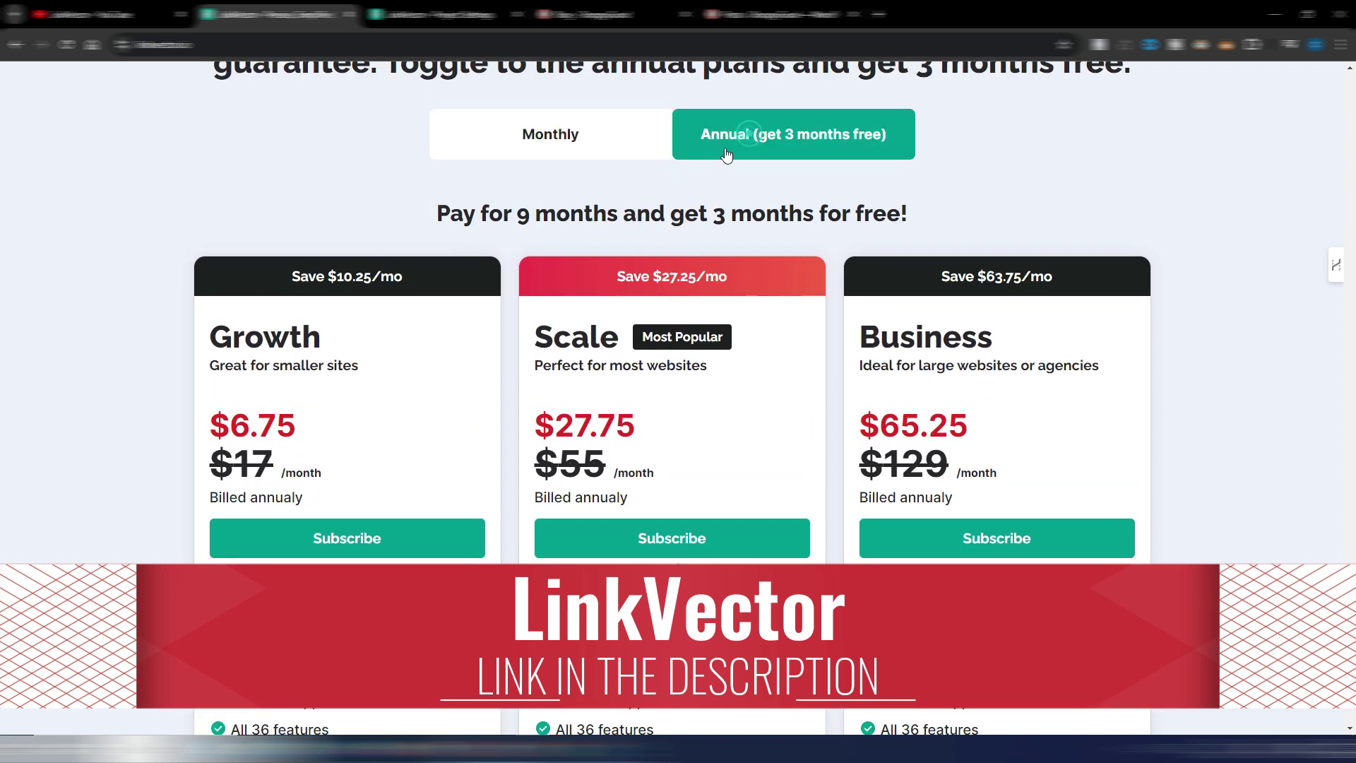
{"action": "scroll", "coordinate": [514, 337], "scroll_direction": "down", "scroll_amount": 1}
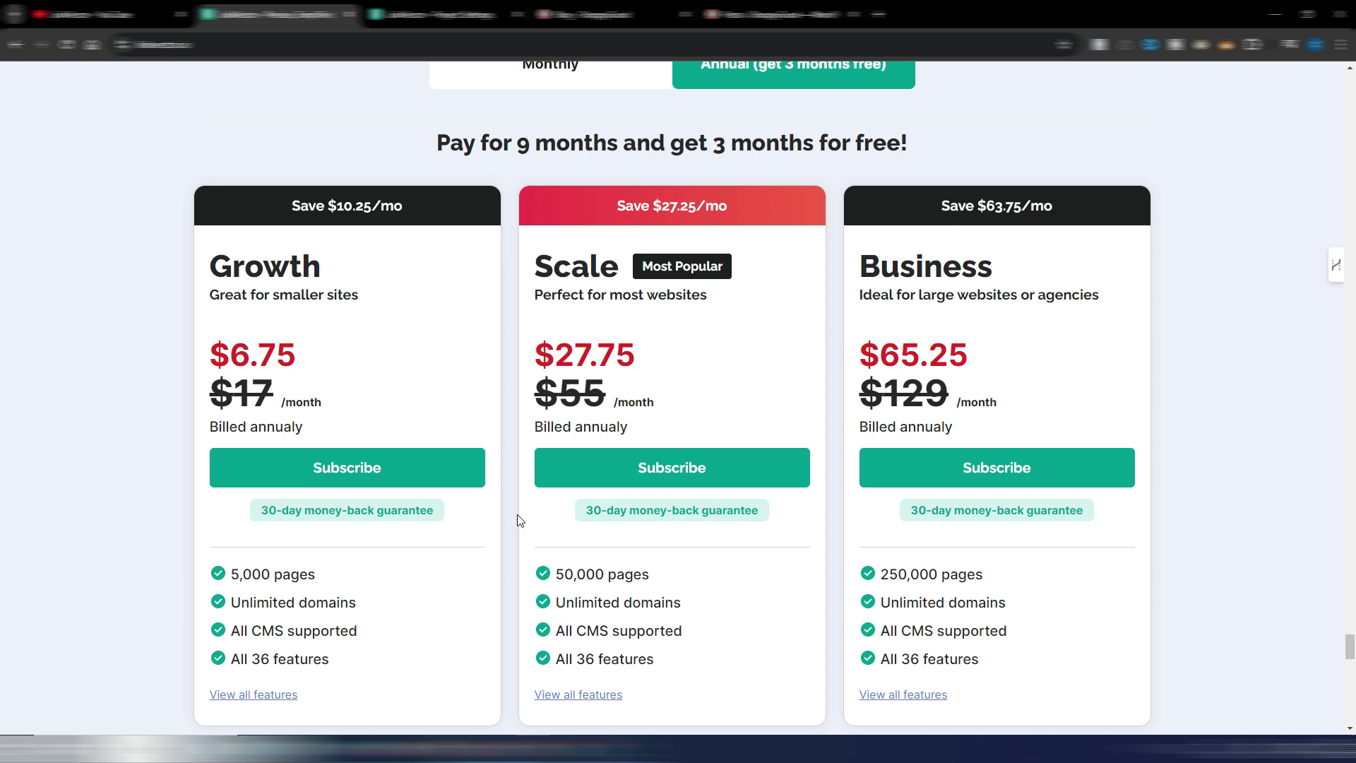
{"action": "scroll", "coordinate": [511, 498], "scroll_direction": "up", "scroll_amount": 1}
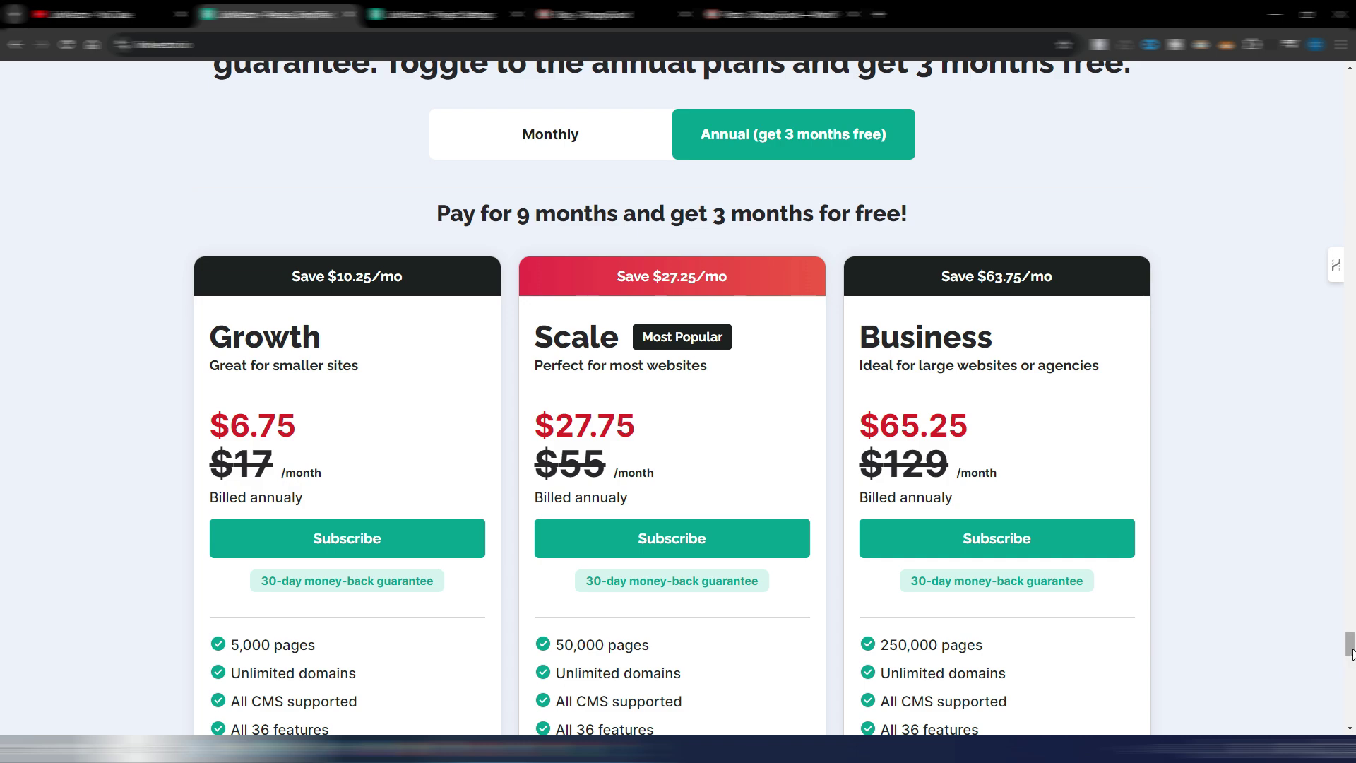
{"action": "mouse_move", "coordinate": [1352, 654]}
{"action": "left_mouse_down"}
{"action": "mouse_move", "coordinate": [1352, 626]}
{"action": "mouse_move", "coordinate": [1352, 655]}
{"action": "left_mouse_up"}
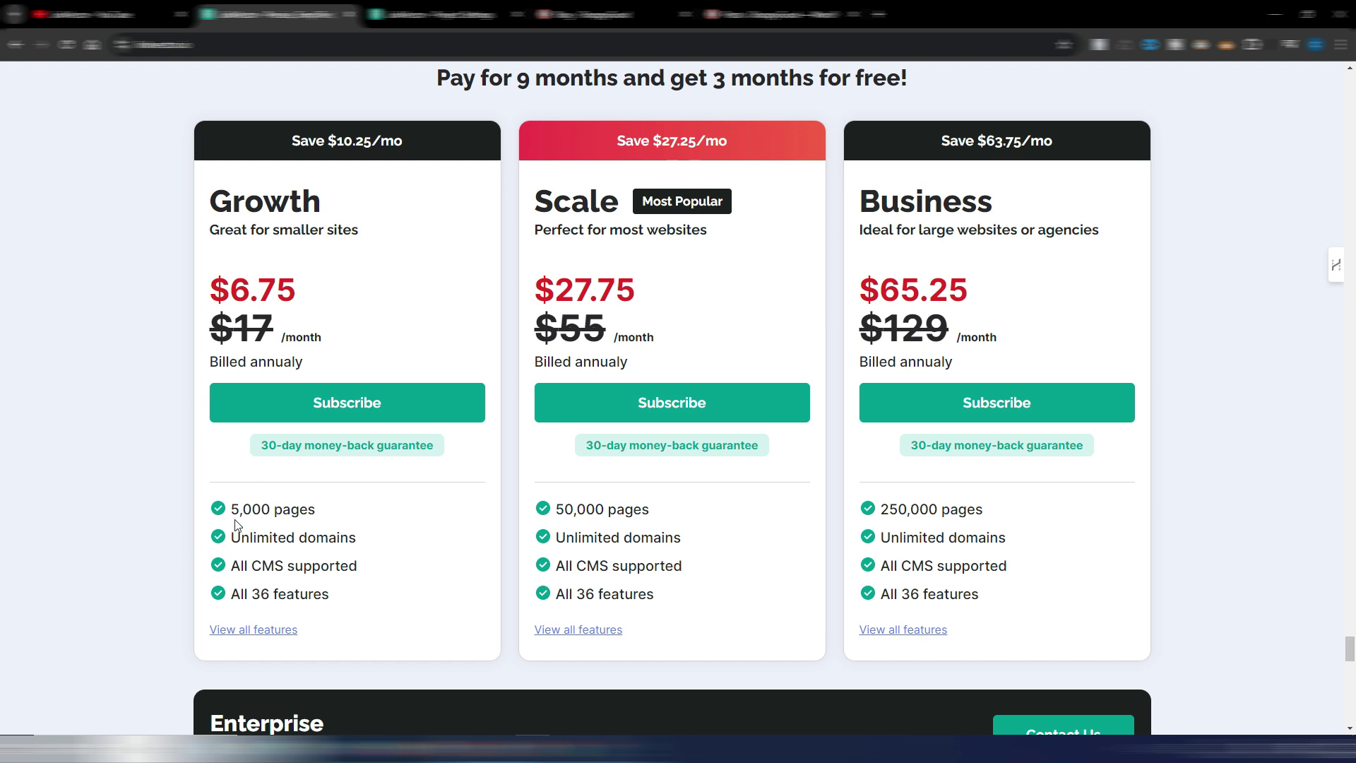
- Highlight the Growth plan's domain, CMS, feature and page allowances in turn, and return to the beginning of the home page
{"action": "left_click_drag", "start_coordinate": [234, 539], "coordinate": [429, 545]}
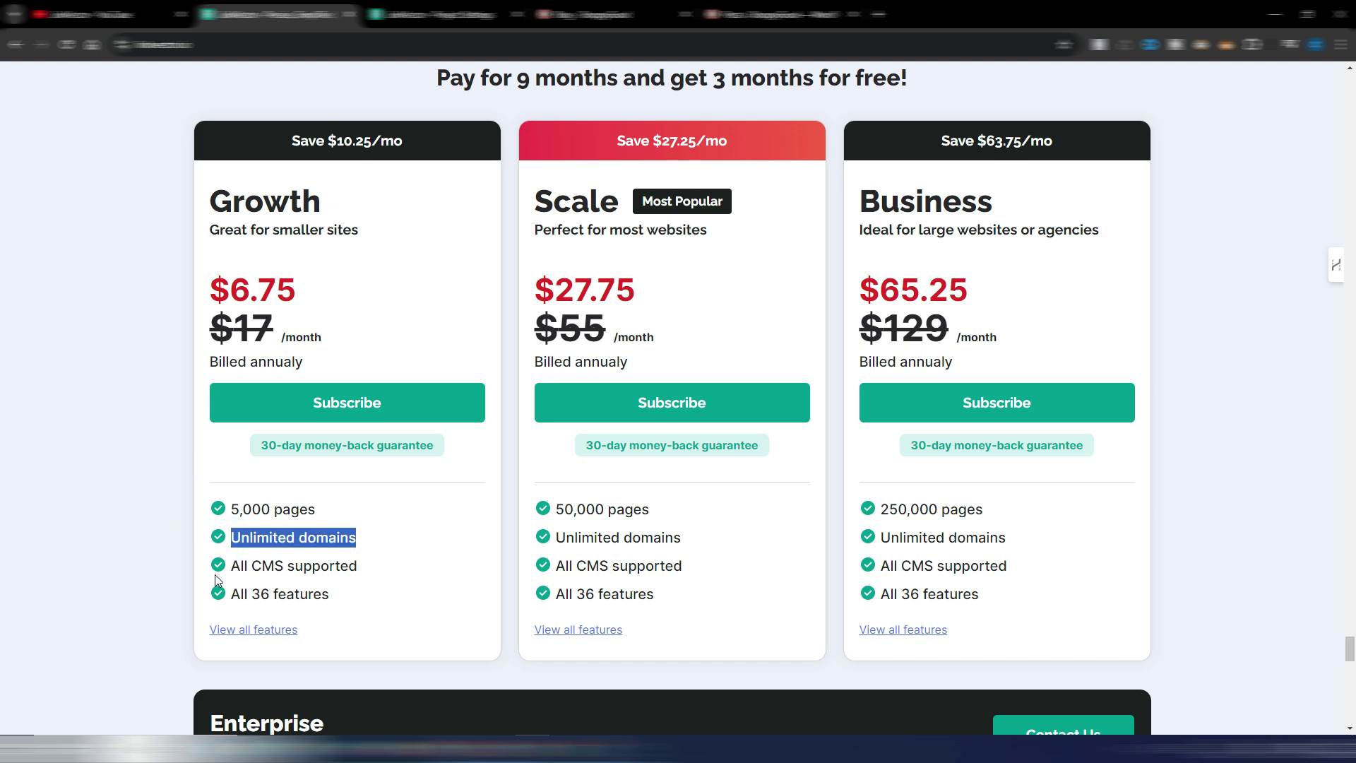
{"action": "left_click_drag", "start_coordinate": [215, 574], "coordinate": [391, 564]}
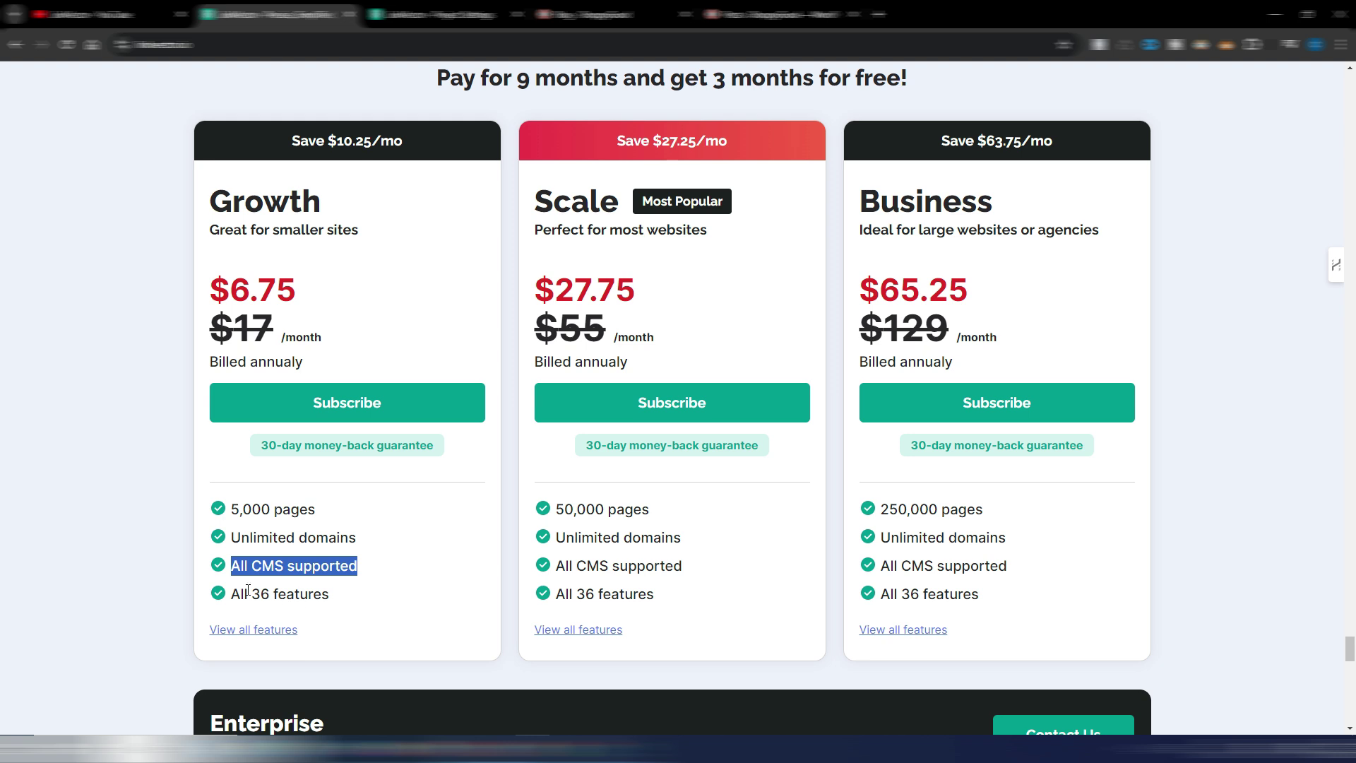
{"action": "left_click_drag", "start_coordinate": [224, 595], "coordinate": [342, 596]}
{"action": "left_click_drag", "start_coordinate": [223, 508], "coordinate": [339, 515]}
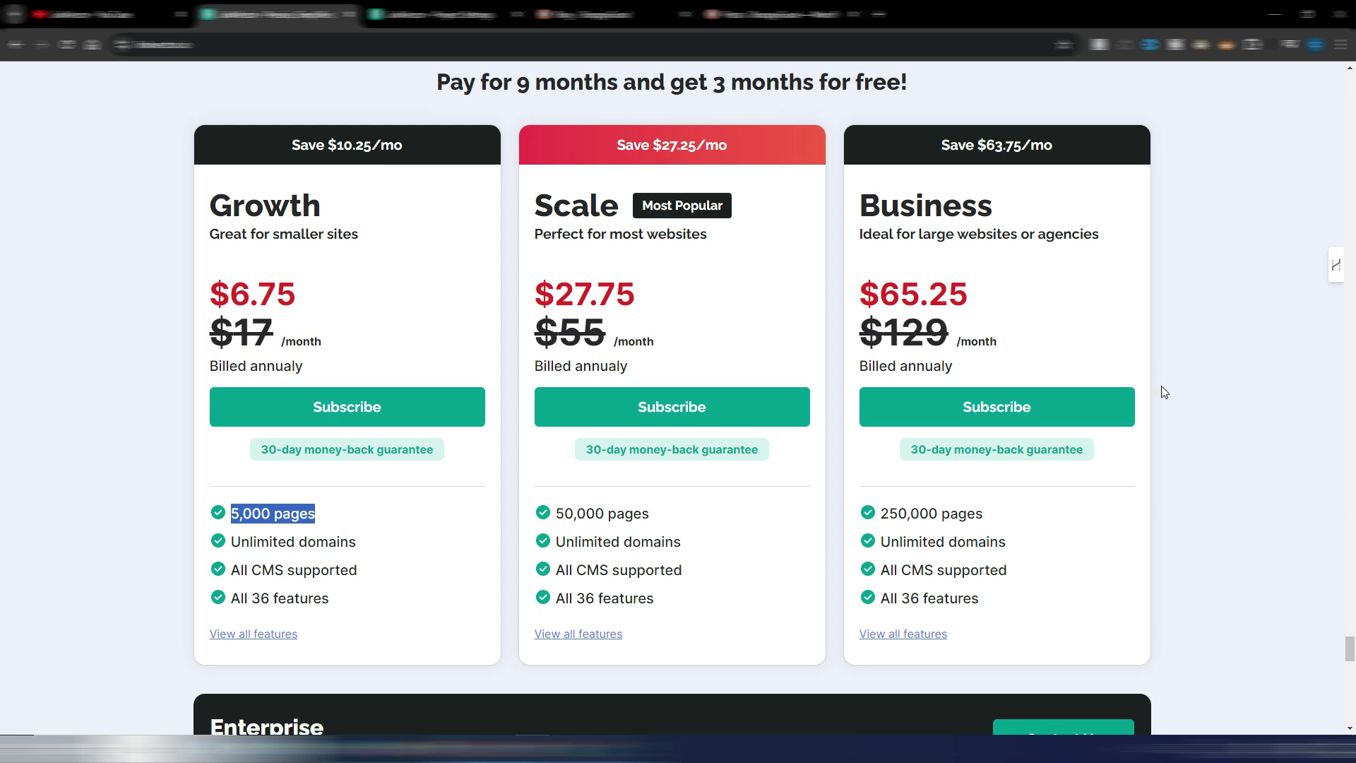
{"action": "scroll", "coordinate": [1161, 385], "scroll_direction": "up", "scroll_amount": 2}
{"action": "scroll", "coordinate": [1162, 386], "scroll_direction": "down", "scroll_amount": 1}
{"action": "key", "text": "Home"}
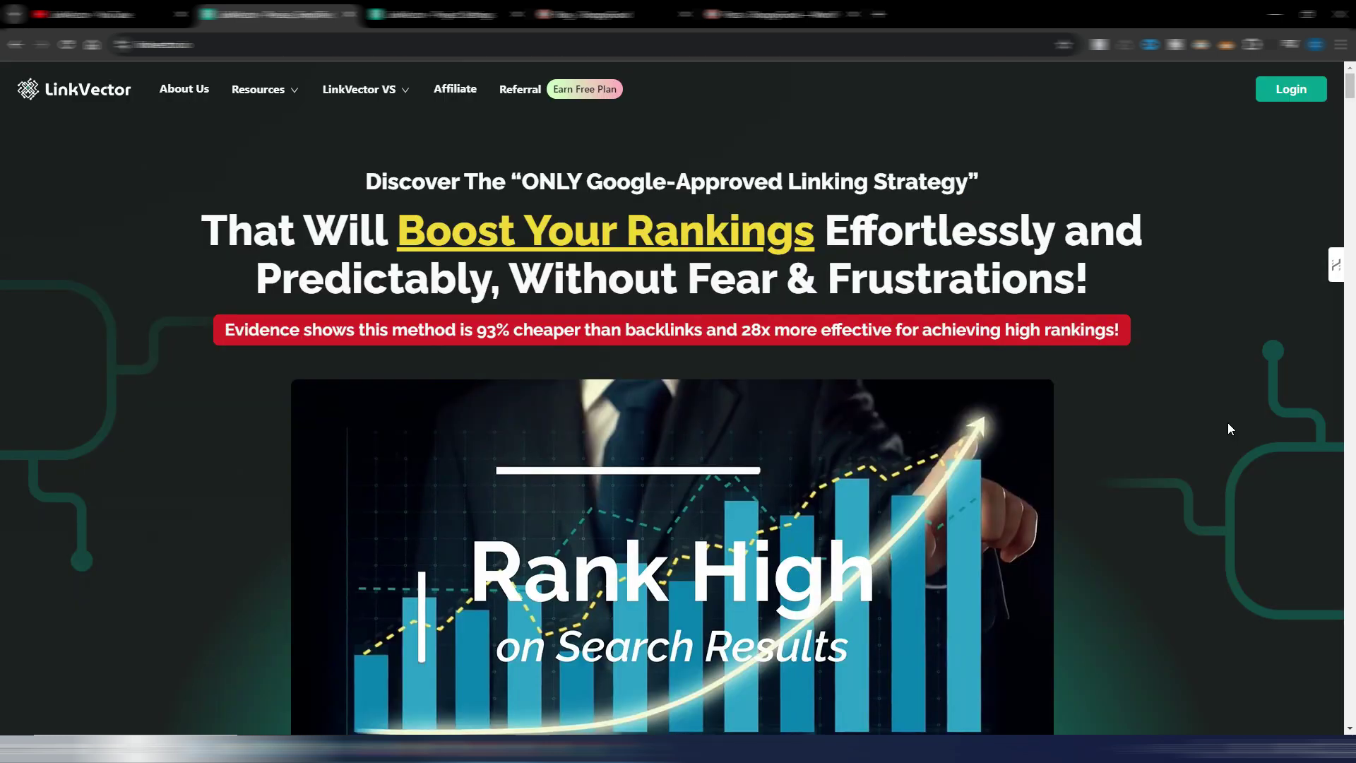